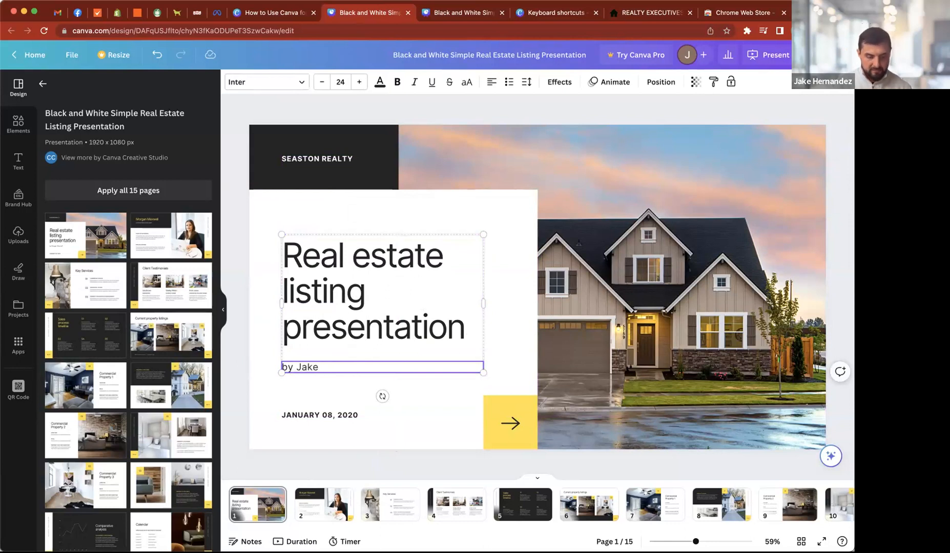
# - Complete the byline below the cover title with the presenter's surname and hide the template designs
pyautogui.write('d')
pyautogui.write('ande')
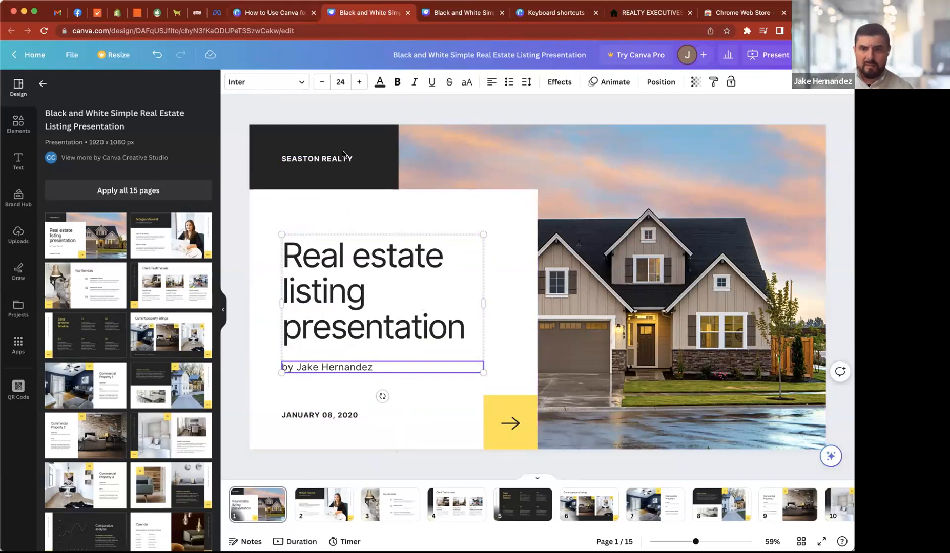
pyautogui.click(233, 191)
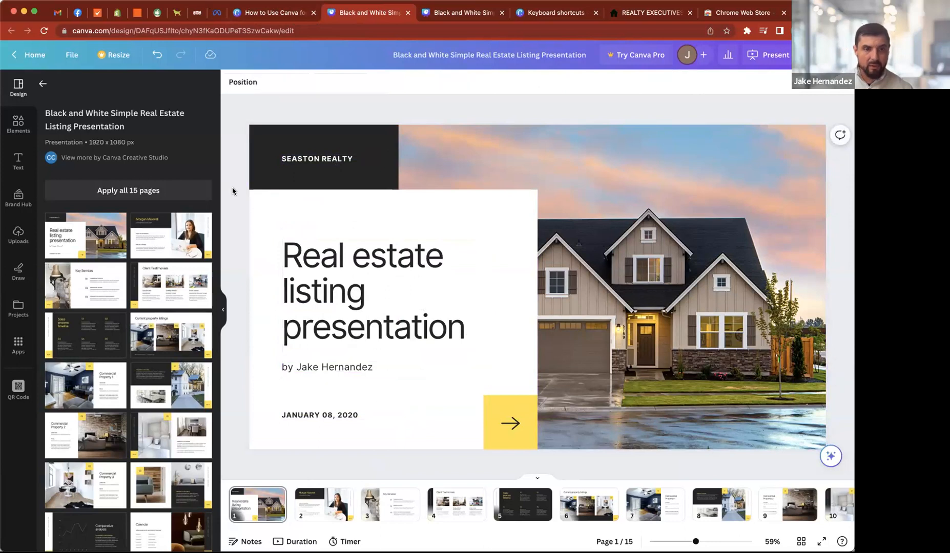
pyautogui.click(220, 307)
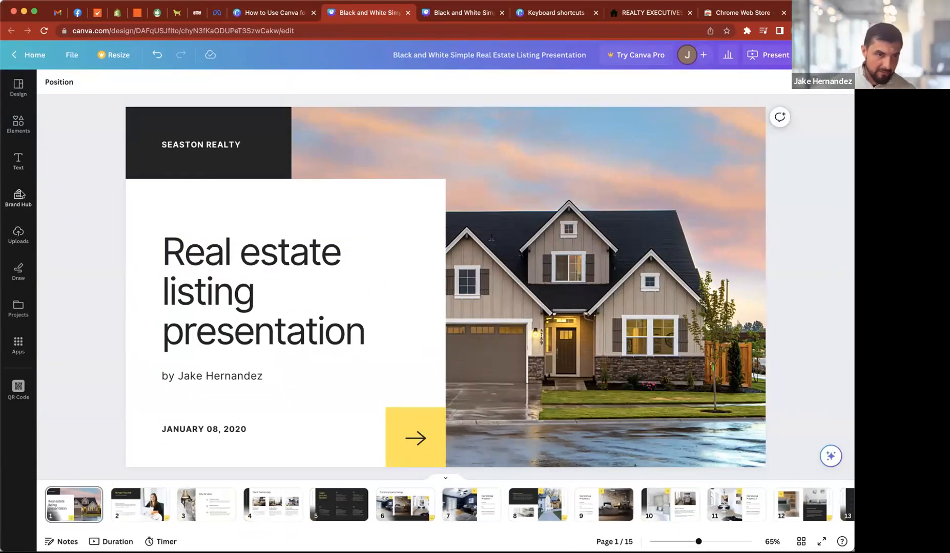
# - Show the uploaded images and preview "How to Use Canva for Listing Presentations (1).pdf" as an upload candidate without importing it
pyautogui.click(18, 235)
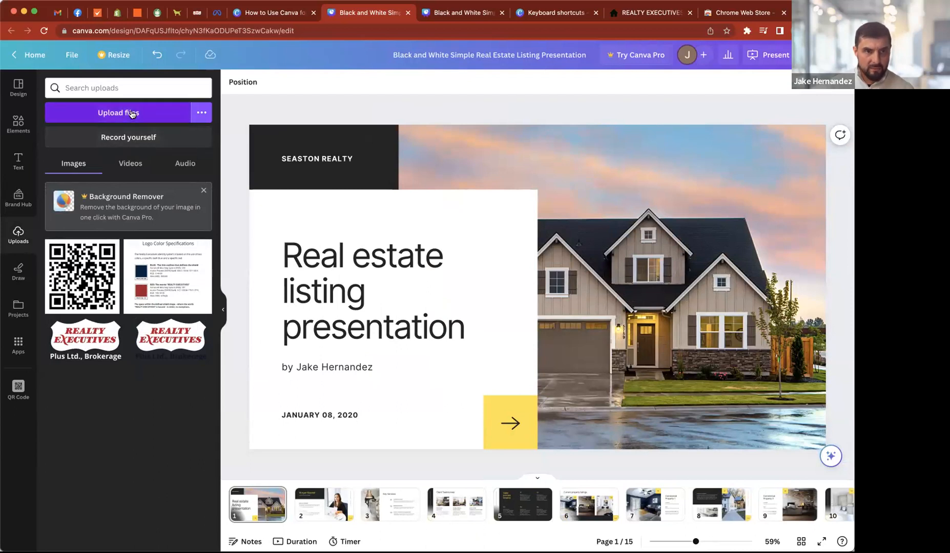
pyautogui.click(111, 114)
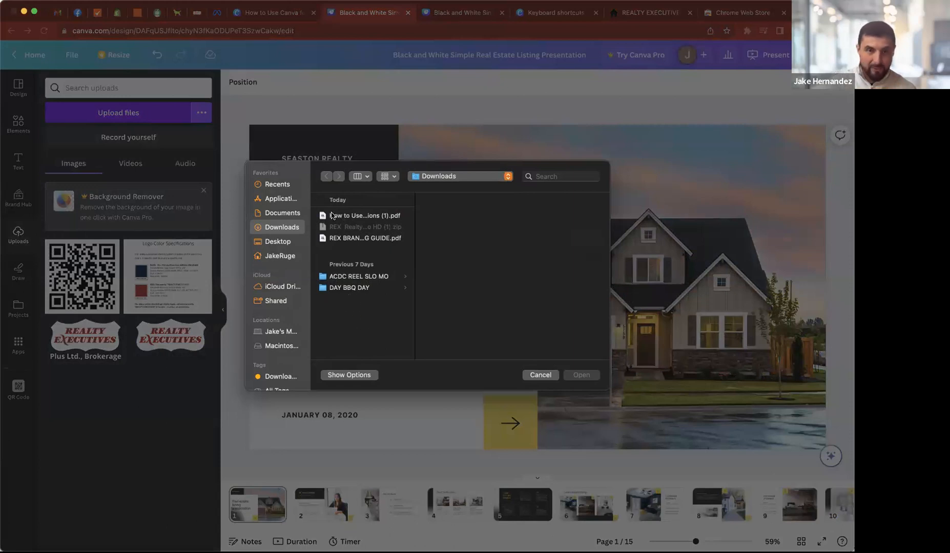
pyautogui.click(373, 215)
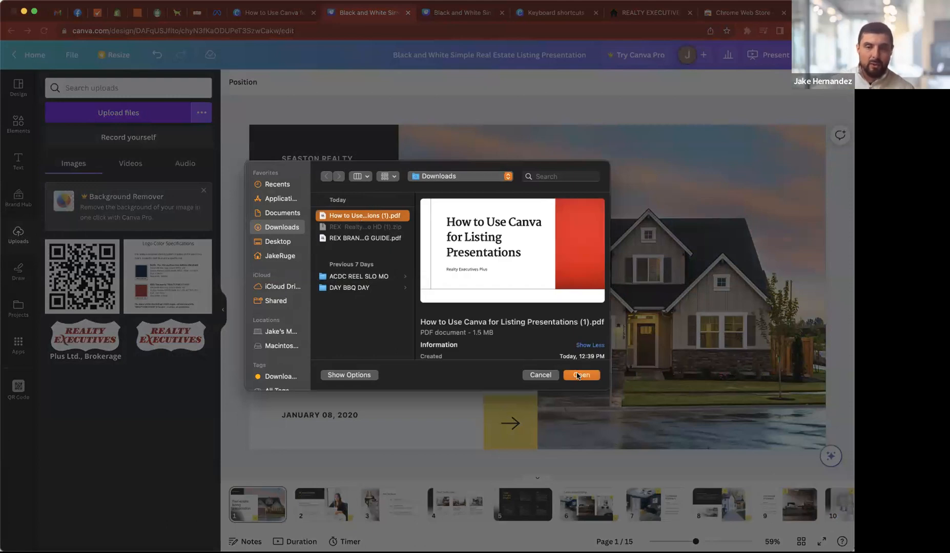
pyautogui.click(541, 375)
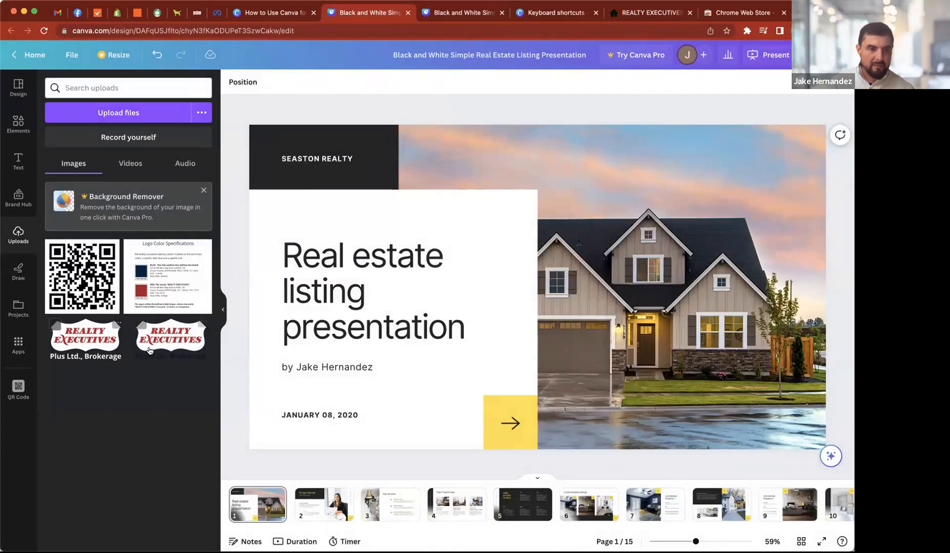
# - Add the dark-text Realty Executives logo to the cover slide, shrink it, and place it in the photo's upper-right corner
pyautogui.click(118, 338)
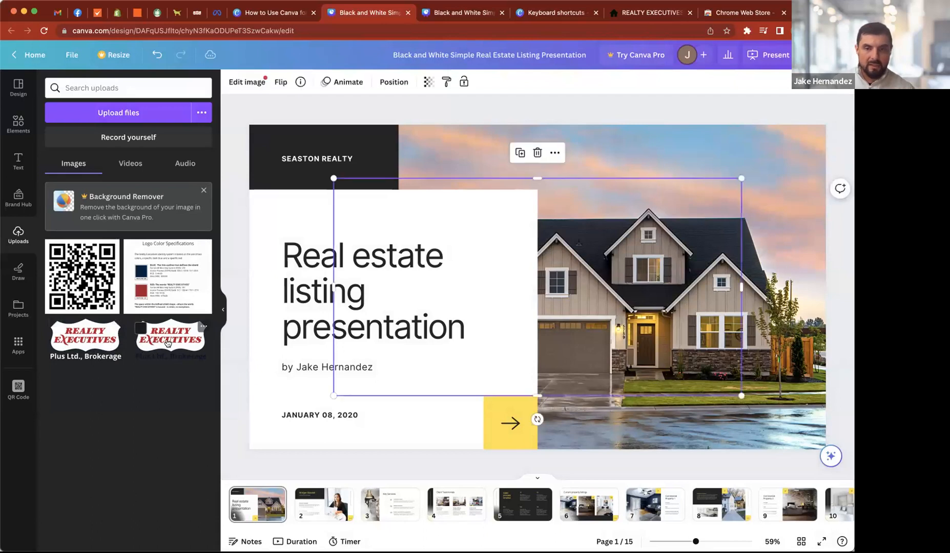
pyautogui.moveTo(575, 235); pyautogui.dragTo(650, 204)
pyautogui.moveTo(408, 364); pyautogui.dragTo(687, 189)
pyautogui.moveTo(752, 167)
pyautogui.mouseDown()
pyautogui.moveTo(589, 188)
pyautogui.moveTo(583, 340)
pyautogui.moveTo(640, 184)
pyautogui.moveTo(668, 163)
pyautogui.moveTo(692, 336)
pyautogui.moveTo(755, 154)
pyautogui.mouseUp()
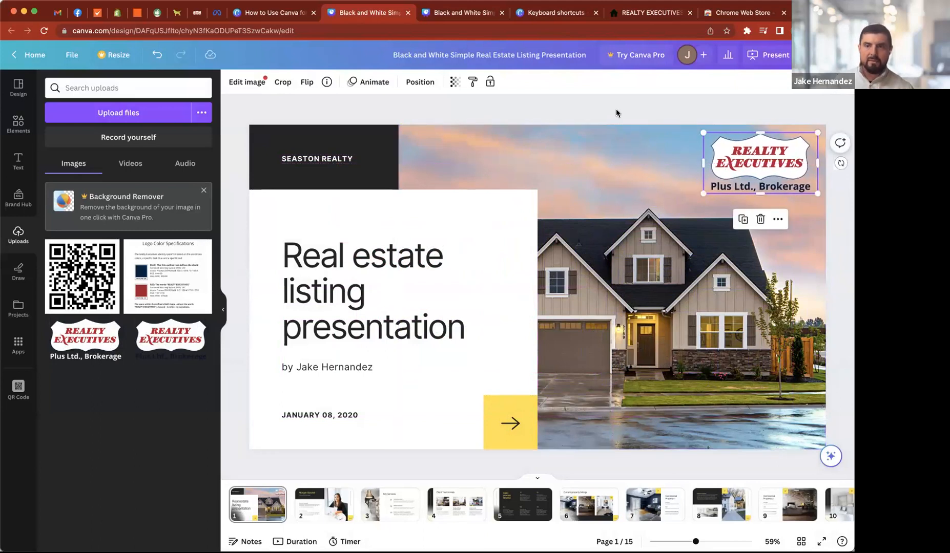
pyautogui.click(616, 108)
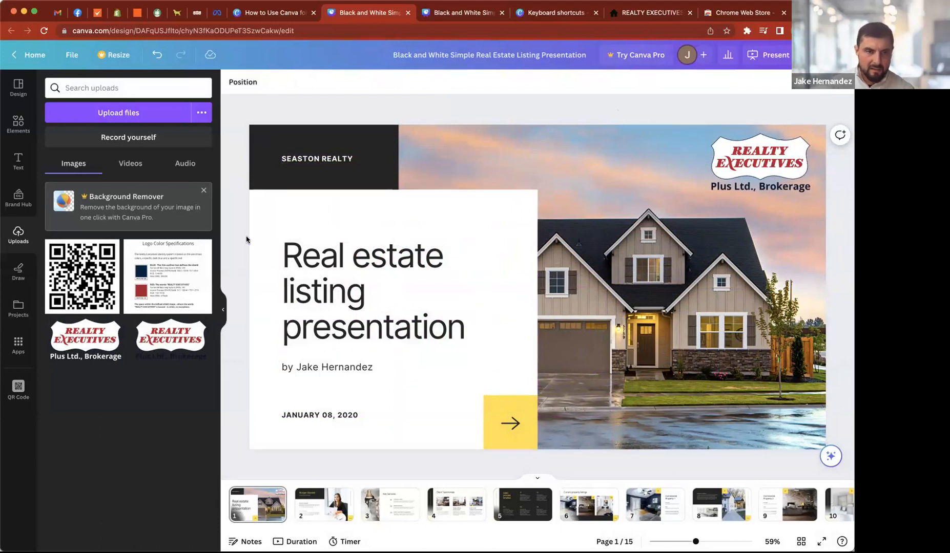
# - Check the Step 2 slide in the How to Use Canva deck, and place the Logo Color Specifications image over the listing cover photo
pyautogui.click(277, 21)
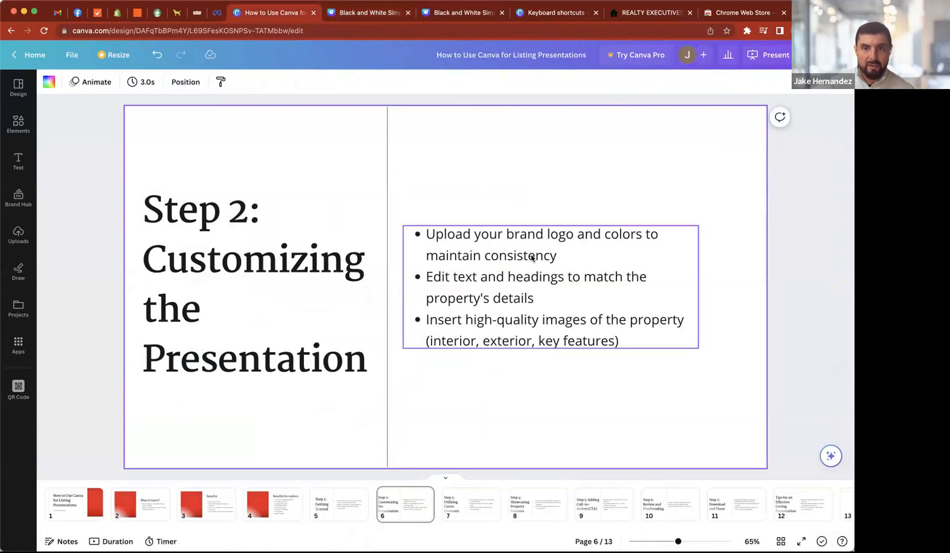
pyautogui.click(377, 15)
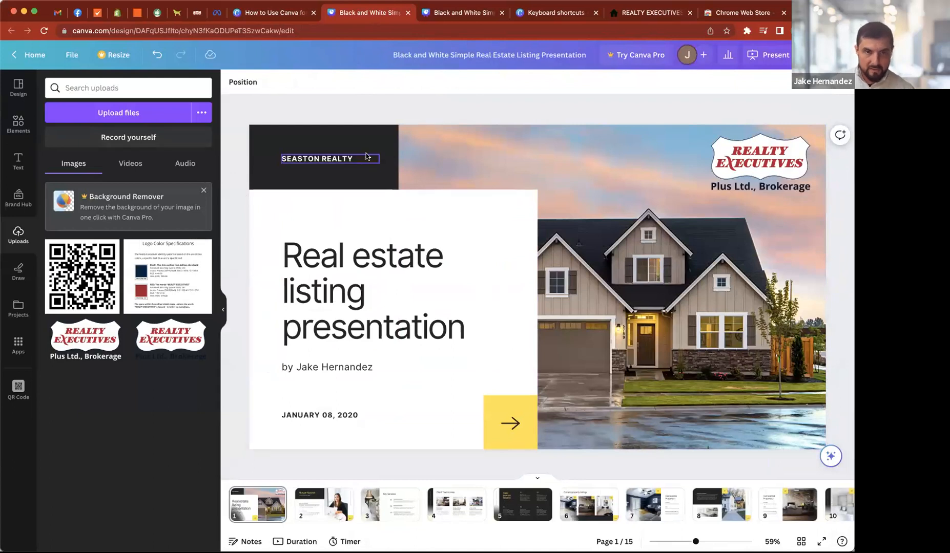
pyautogui.click(157, 278)
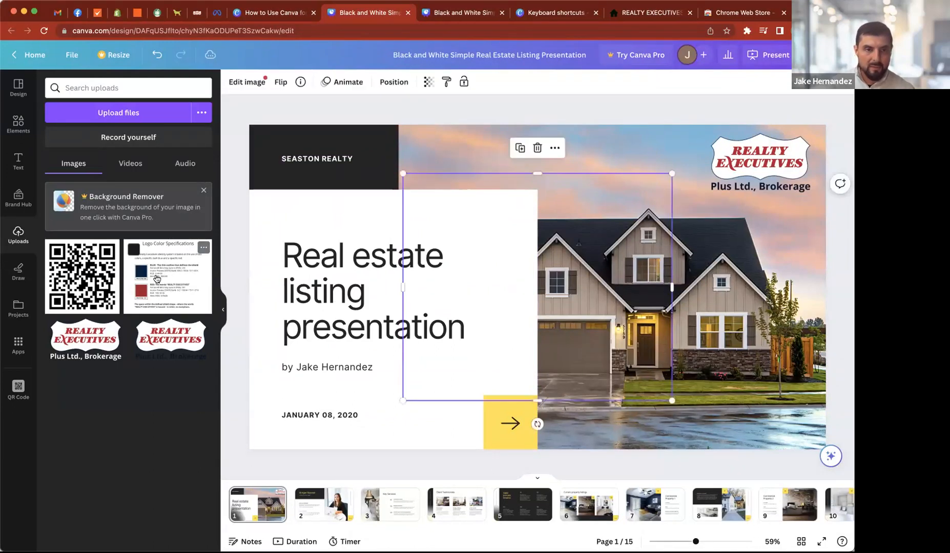
pyautogui.moveTo(624, 233); pyautogui.dragTo(760, 227)
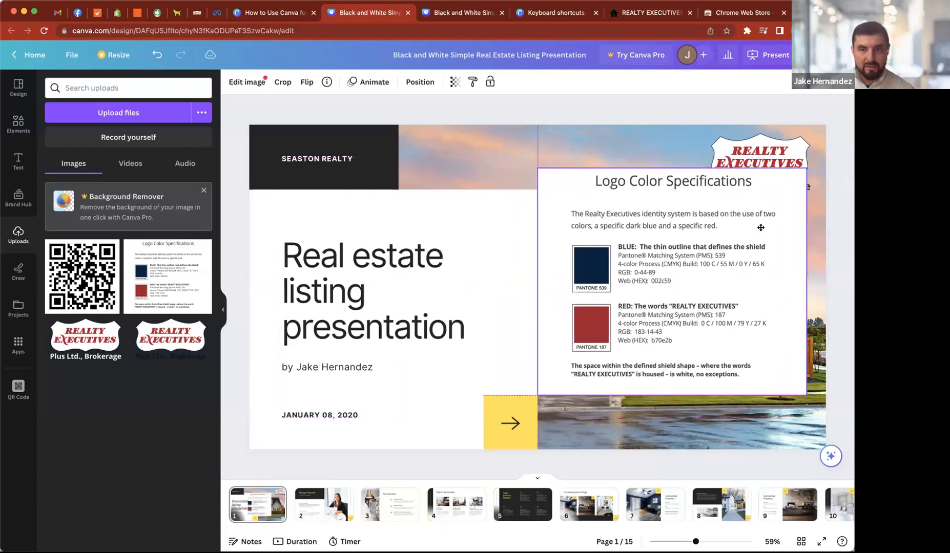
pyautogui.moveTo(692, 257)
pyautogui.mouseDown()
pyautogui.moveTo(704, 261)
pyautogui.moveTo(693, 272)
pyautogui.mouseUp()
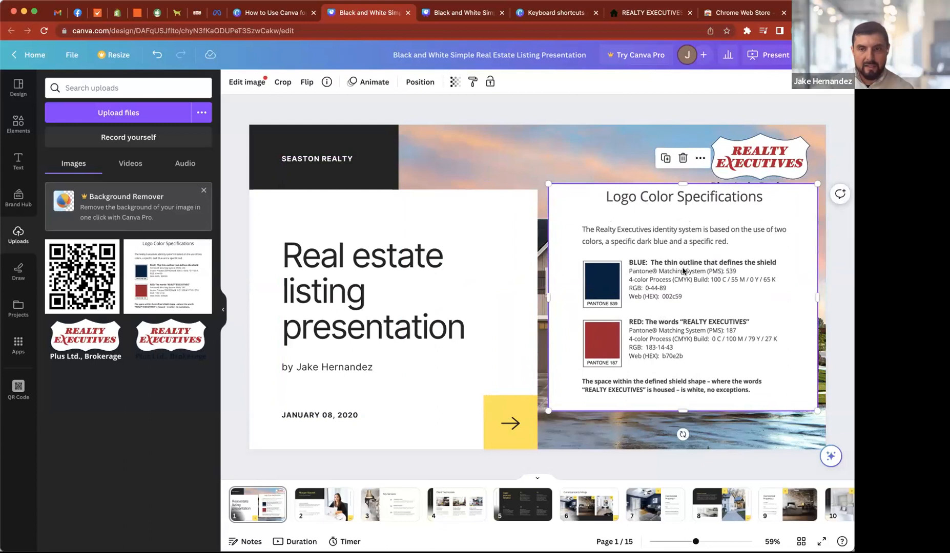
pyautogui.moveTo(669, 260); pyautogui.dragTo(663, 267)
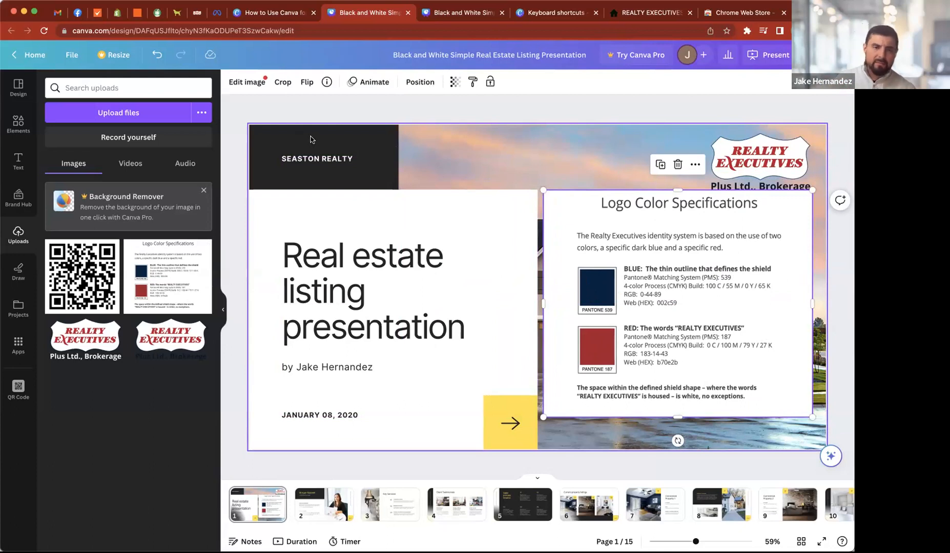
# - Change the cover slide's black background to the specification image's navy #012441 and apply the replacement to all pages
pyautogui.press('Escape')
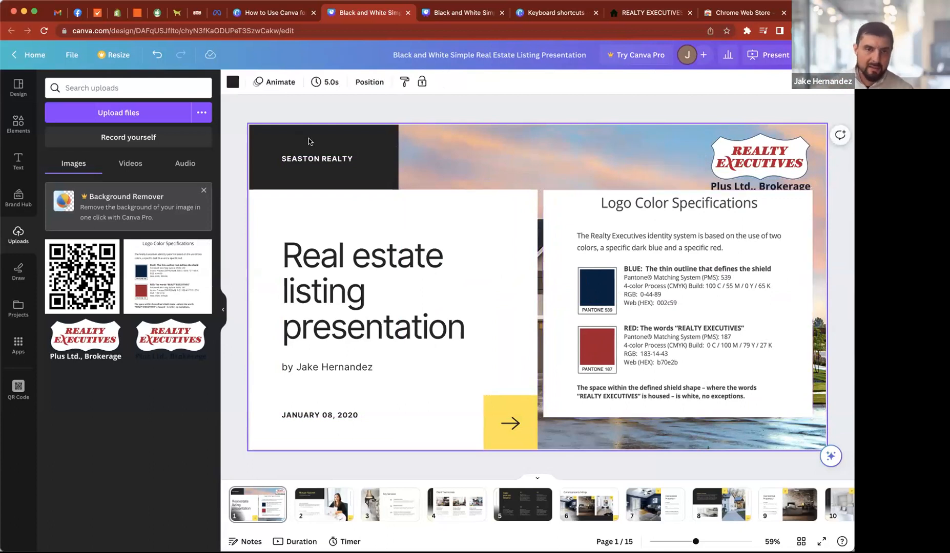
pyautogui.click(232, 82)
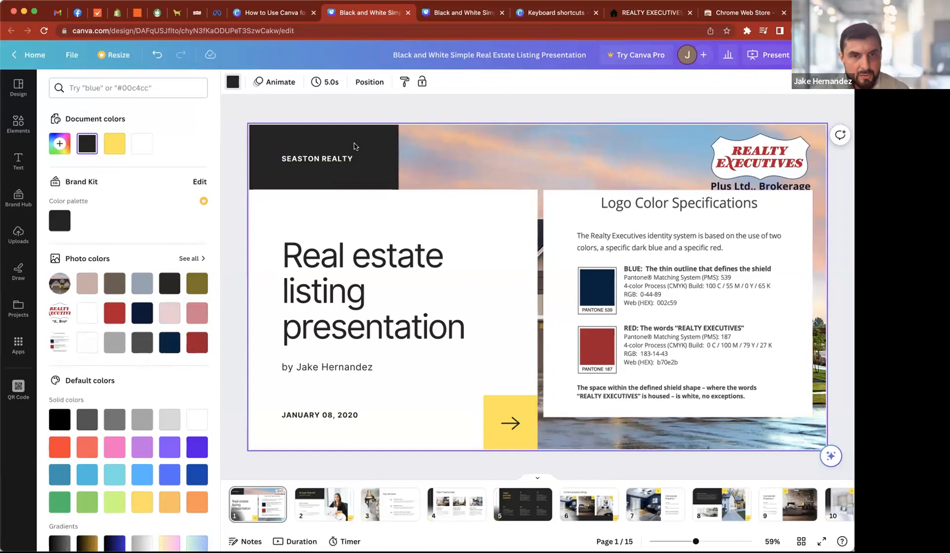
pyautogui.click(169, 344)
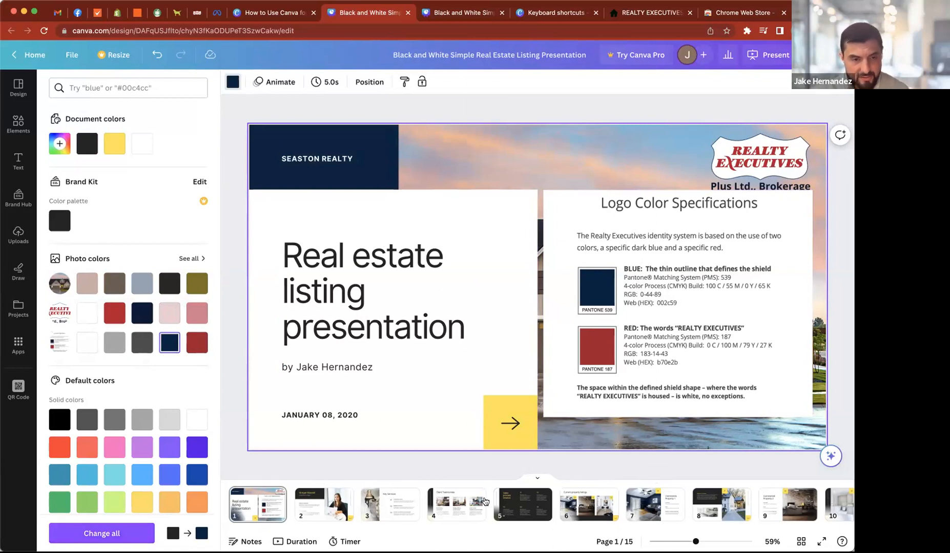
pyautogui.click(82, 534)
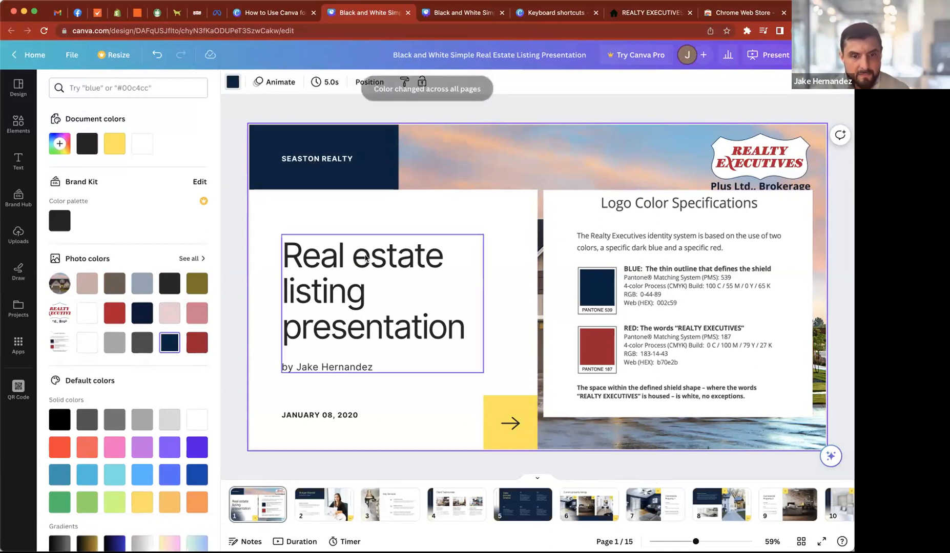
# - Review slides 2 to 7 for the navy color replacement and return to the cover slide
pyautogui.click(235, 255)
pyautogui.click(317, 503)
pyautogui.press('Right')
pyautogui.press('Right')
pyautogui.press('Right')
pyautogui.press('Right')
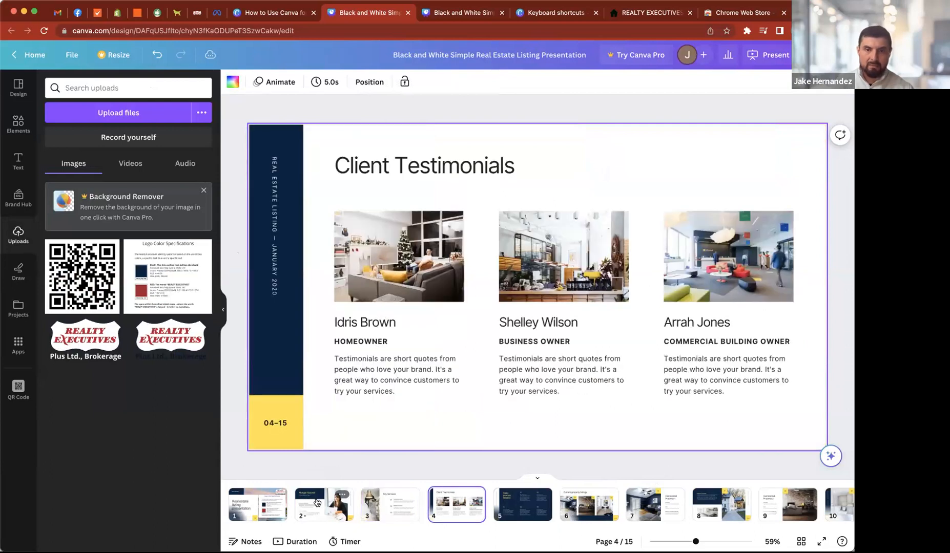
pyautogui.press('Right')
pyautogui.press('Right')
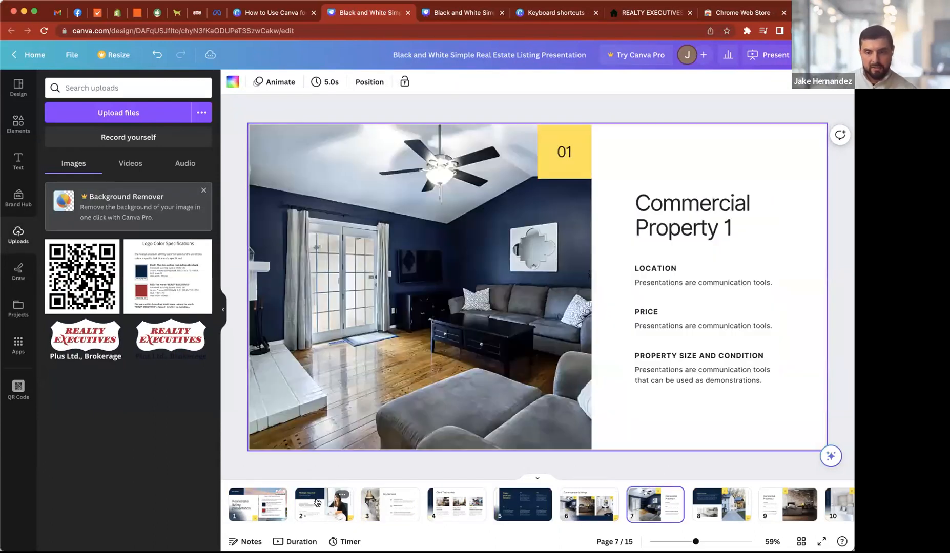
pyautogui.press('Left')
pyautogui.press('Left')
pyautogui.press('Left')
pyautogui.press('Left')
pyautogui.press('Left')
pyautogui.press('Left')
pyautogui.press('Left')
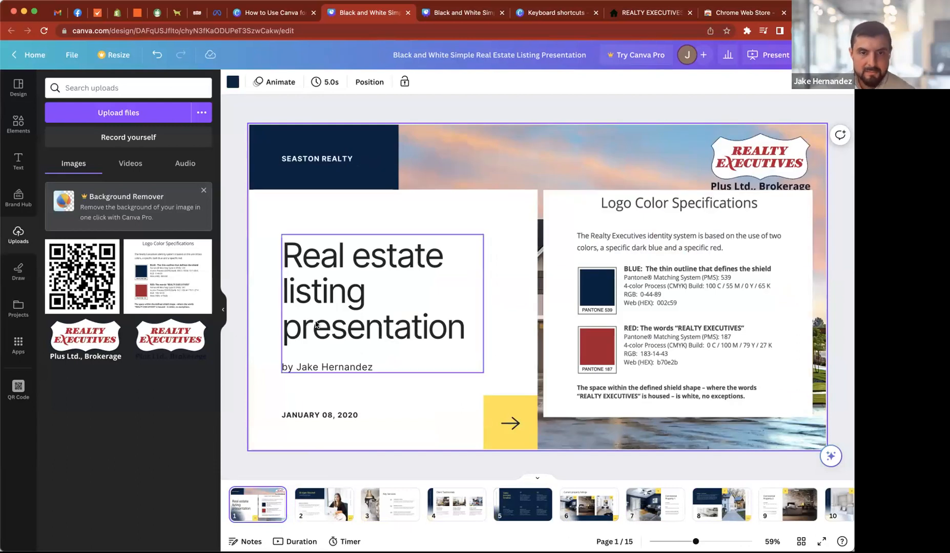
# - Recolor the cover's yellow arrow square with the dark red from the Logo Color Specifications image and replace yellow on all pages
pyautogui.click(647, 328)
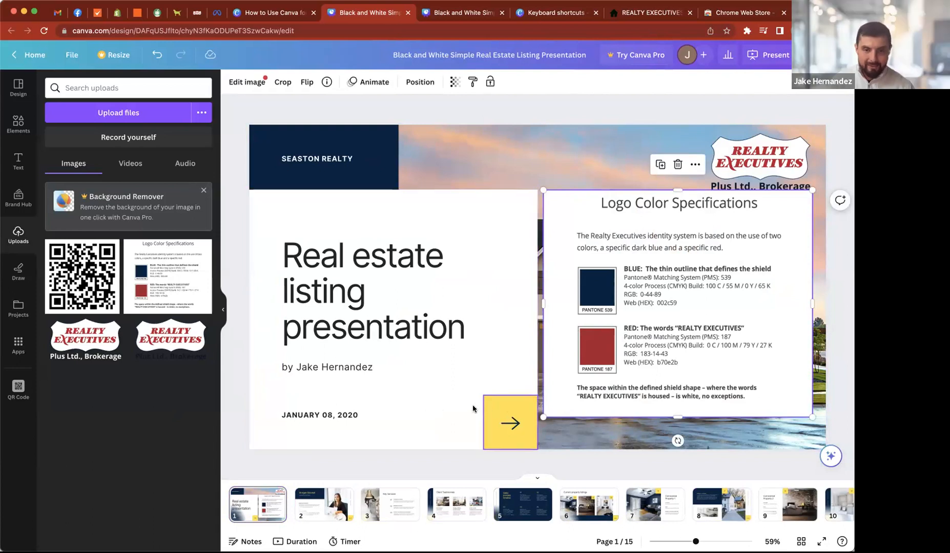
pyautogui.click(495, 412)
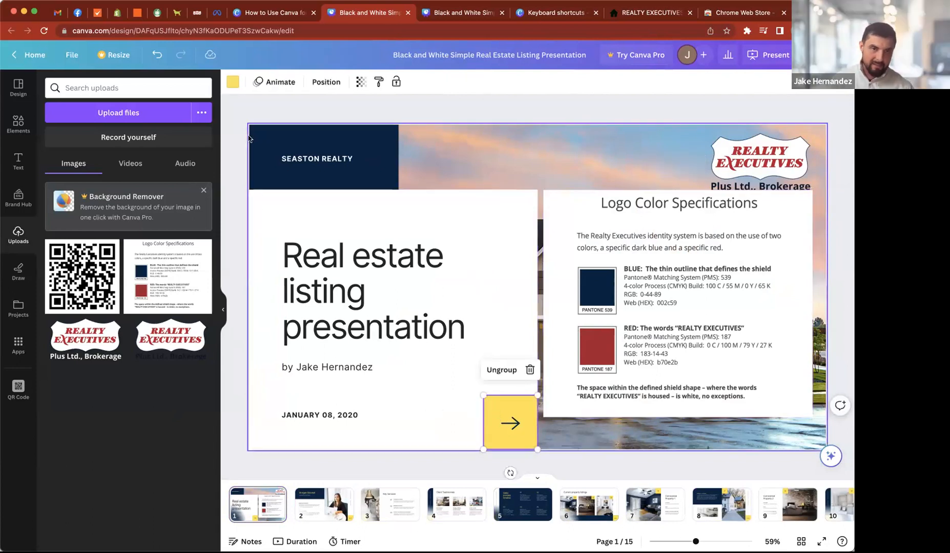
pyautogui.click(232, 83)
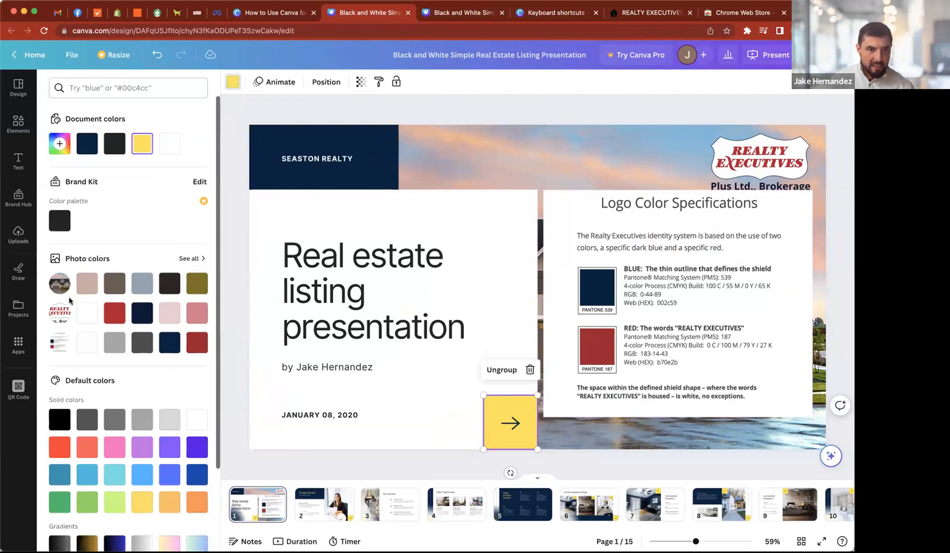
pyautogui.click(197, 343)
pyautogui.click(102, 534)
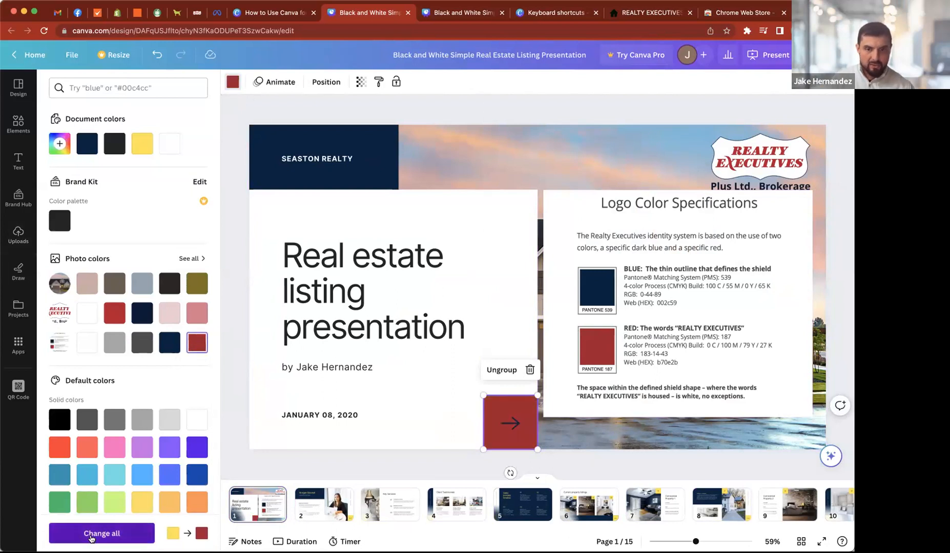
# - Review slides 2 to 7 for the red accent replacement and any remaining yellow text, ending on slide 2
pyautogui.click(302, 509)
pyautogui.press('Right')
pyautogui.press('Right')
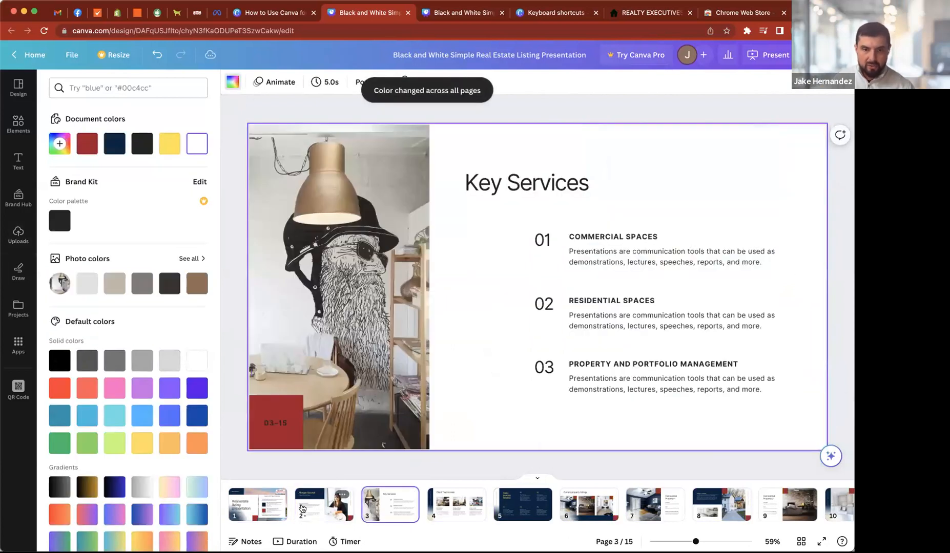
pyautogui.press('Right')
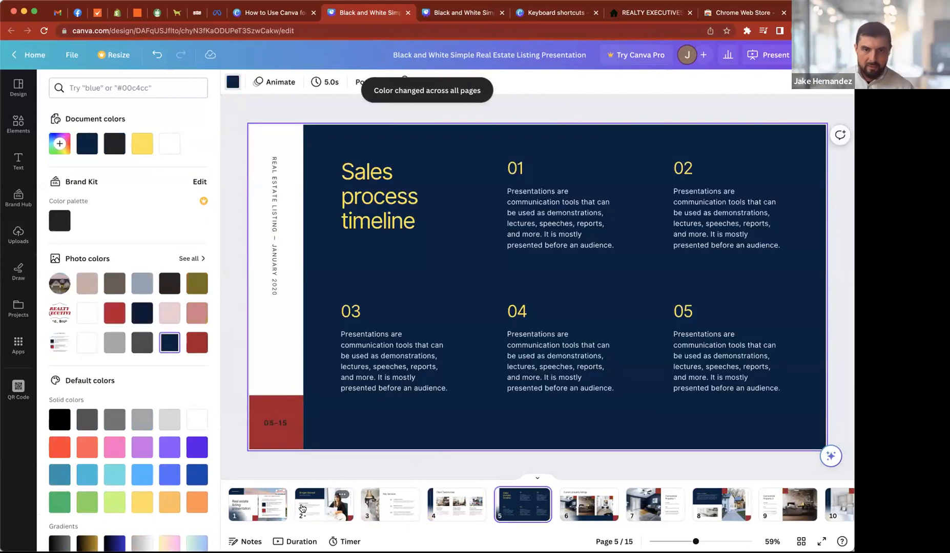
pyautogui.press('Right')
pyautogui.press('Right')
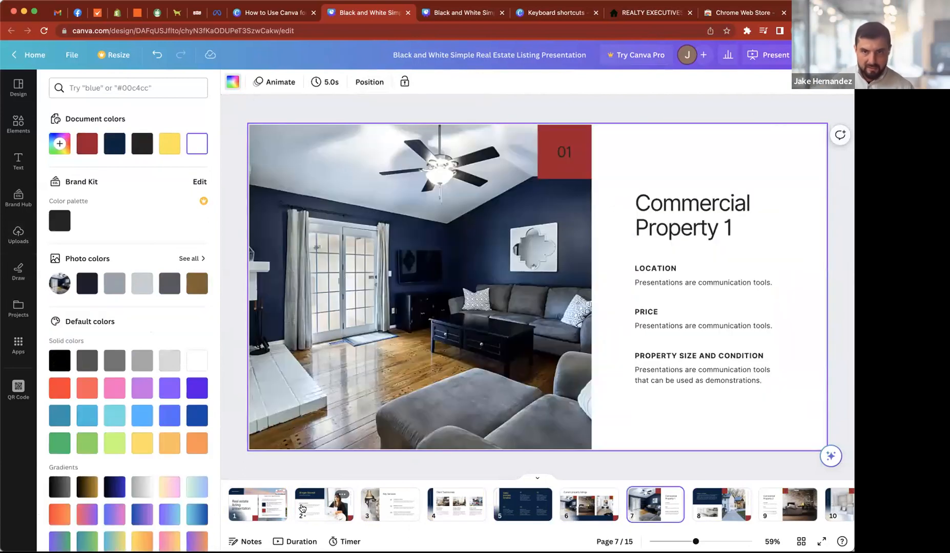
pyautogui.press('Left')
pyautogui.press('Left')
pyautogui.press('Left')
pyautogui.press('Left')
pyautogui.press('Right')
pyautogui.press('Right')
pyautogui.press('Right')
pyautogui.press('Right')
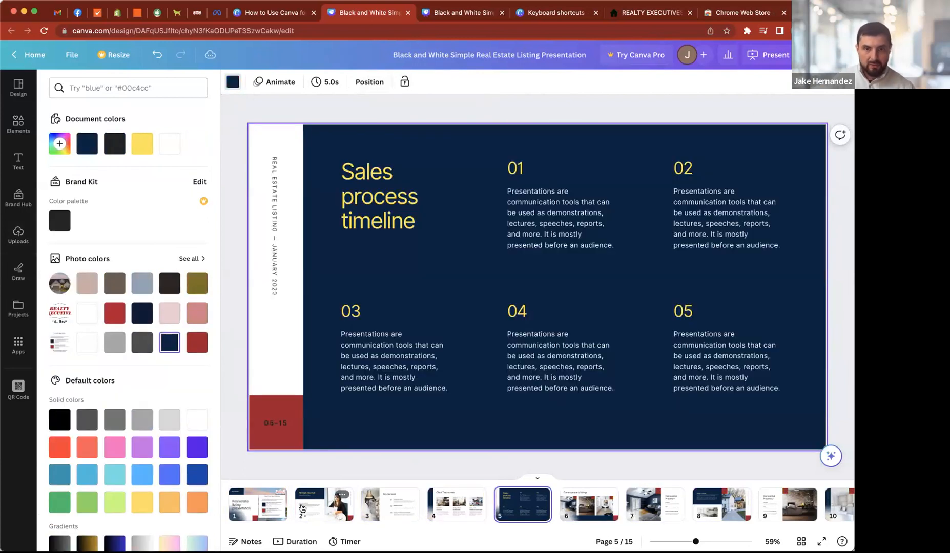
pyautogui.press('Left')
pyautogui.press('Left')
pyautogui.press('Left')
pyautogui.press('Left')
pyautogui.press('Left')
pyautogui.press('Left')
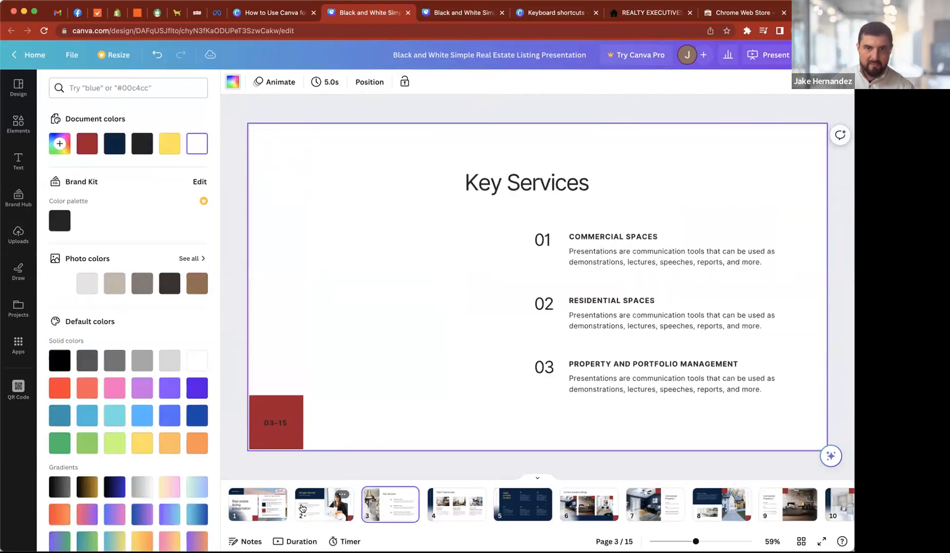
pyautogui.press('Right')
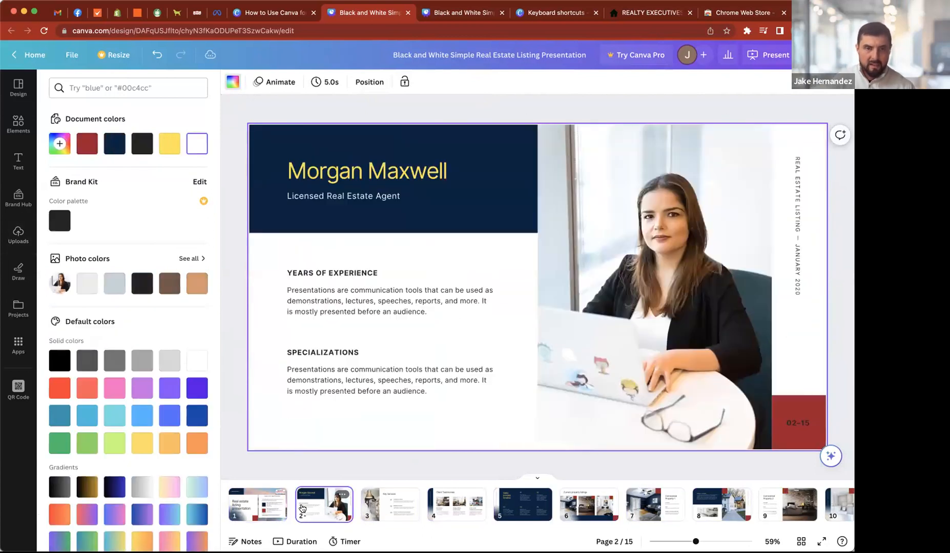
# - Change the agent name heading on slide 2 to white
pyautogui.click(331, 178)
pyautogui.click(379, 82)
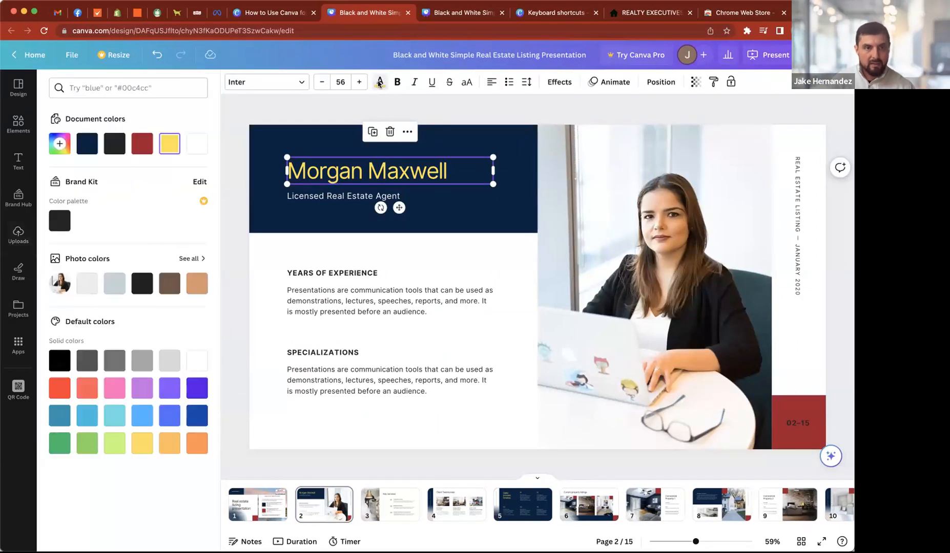
pyautogui.click(197, 146)
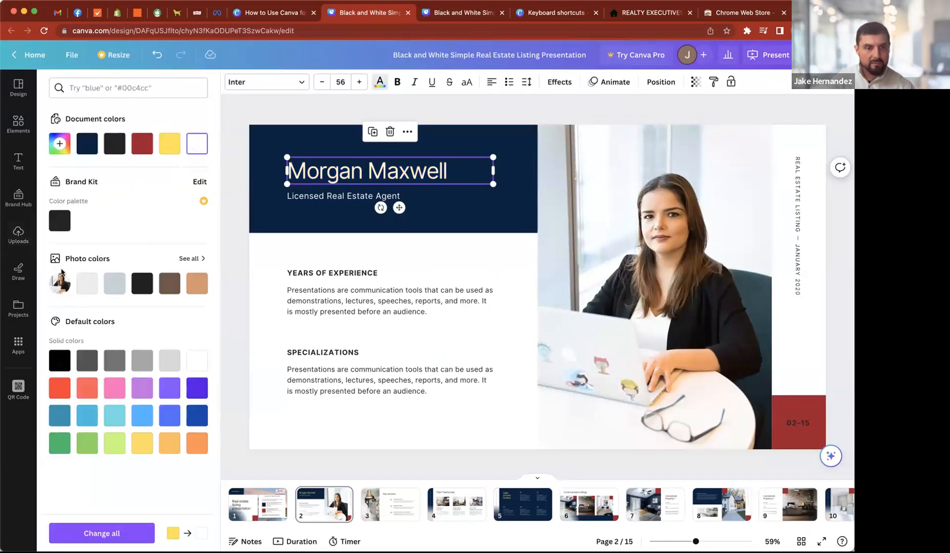
# - Replace yellow with white across all pages of the presentation
pyautogui.click(76, 527)
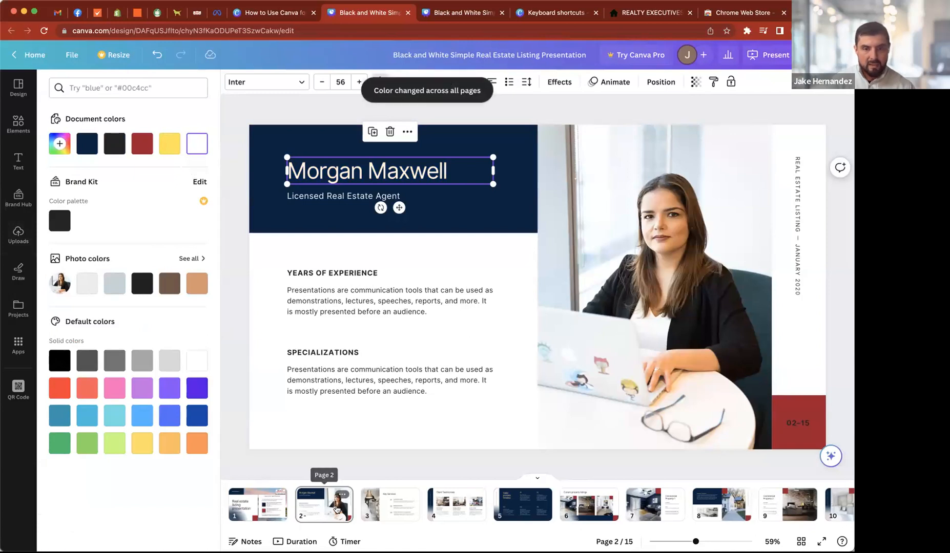
# - Review slides 2 to 12 for the yellow-to-white replacement and return to the cover slide
pyautogui.click(336, 509)
pyautogui.press('Right')
pyautogui.press('Right')
pyautogui.press('Right')
pyautogui.press('Right')
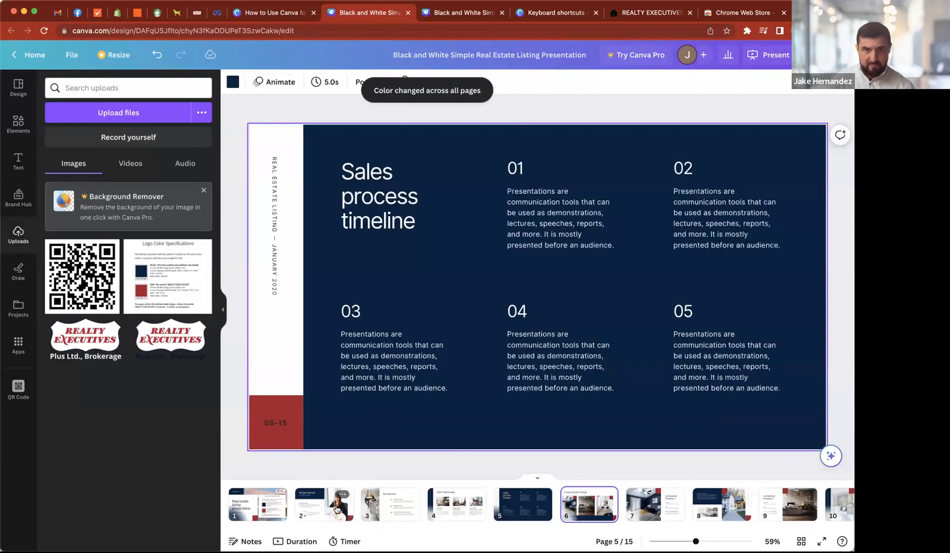
pyautogui.press('Right')
pyautogui.press('Right')
pyautogui.press('Right')
pyautogui.press('Right')
pyautogui.press('Right')
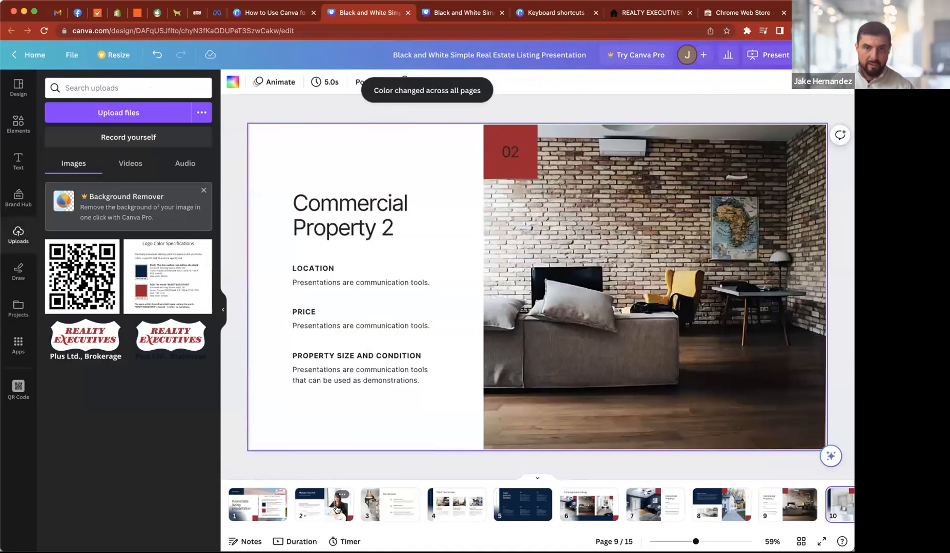
pyautogui.press('Right')
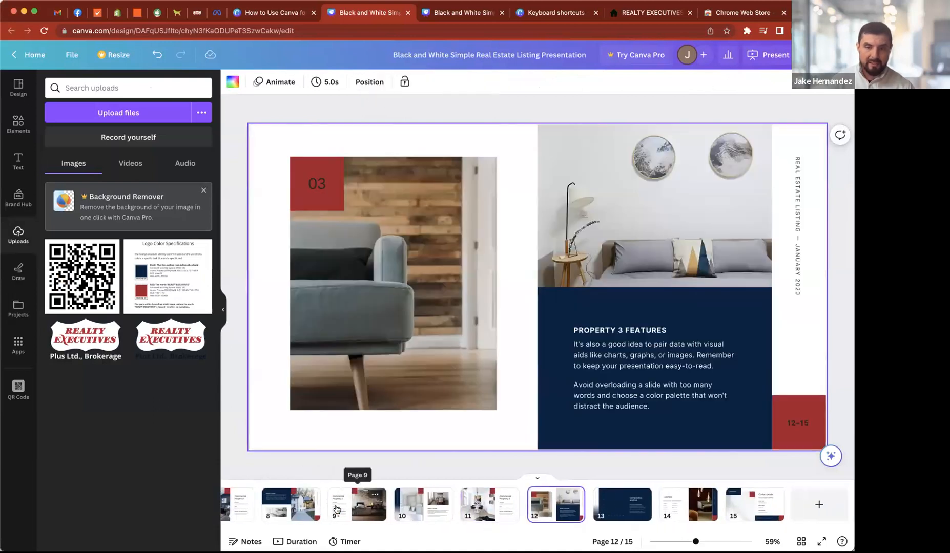
pyautogui.press('Left')
pyautogui.press('Left')
pyautogui.press('Left')
pyautogui.press('Left')
pyautogui.press('Left')
pyautogui.press('Left')
pyautogui.press('Left')
pyautogui.press('Left')
pyautogui.press('Left')
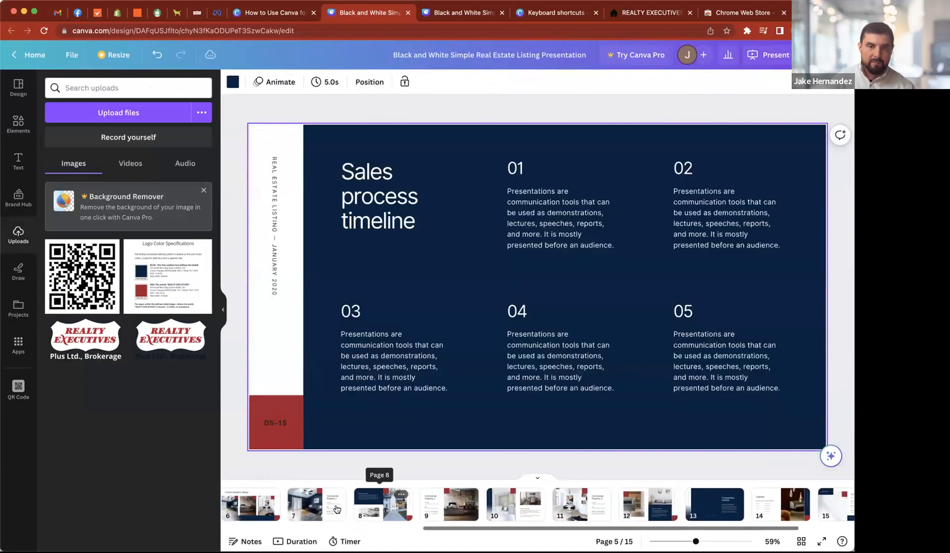
pyautogui.press('Left')
pyautogui.press('Left')
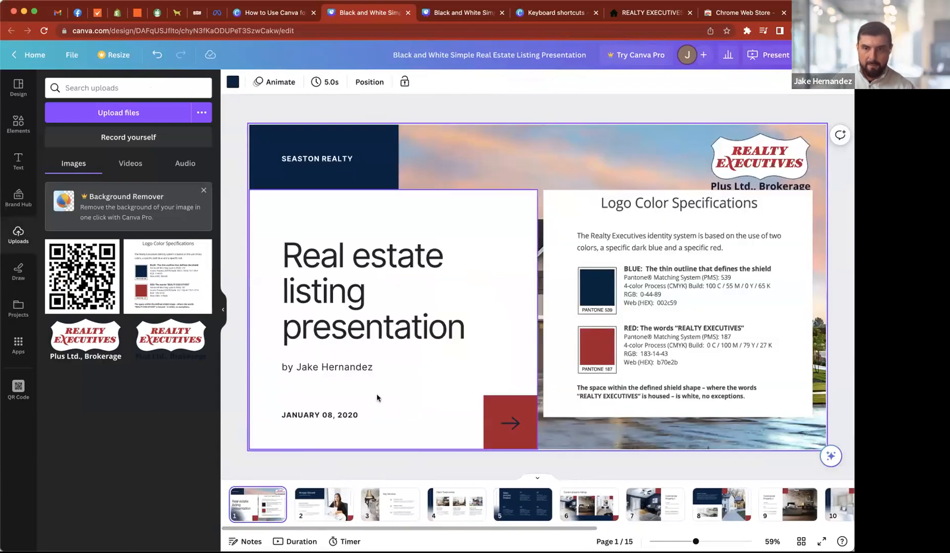
# - Move the Logo Color Specifications image on the cover slightly lower, clear of the brokerage text under the logo
pyautogui.moveTo(634, 281)
pyautogui.mouseDown()
pyautogui.moveTo(488, 283)
pyautogui.moveTo(653, 262)
pyautogui.moveTo(640, 263)
pyautogui.moveTo(638, 289)
pyautogui.mouseUp()
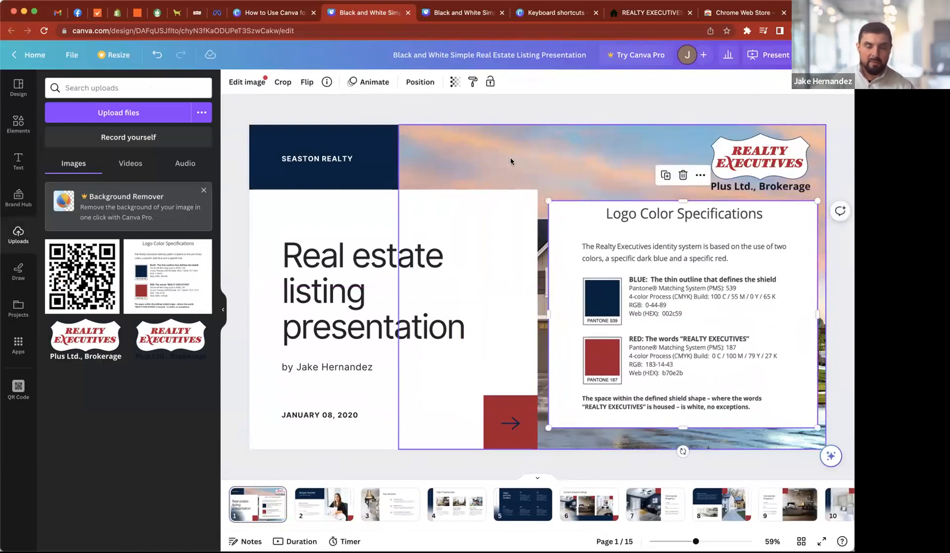
pyautogui.click(316, 97)
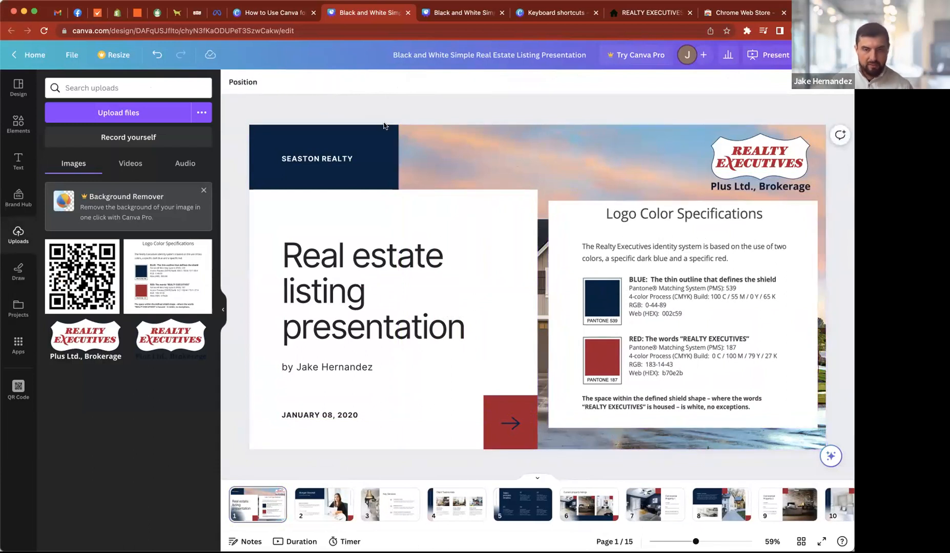
# - Add a square shape to the cover slide and fill it with the default solid pink
pyautogui.press('r')
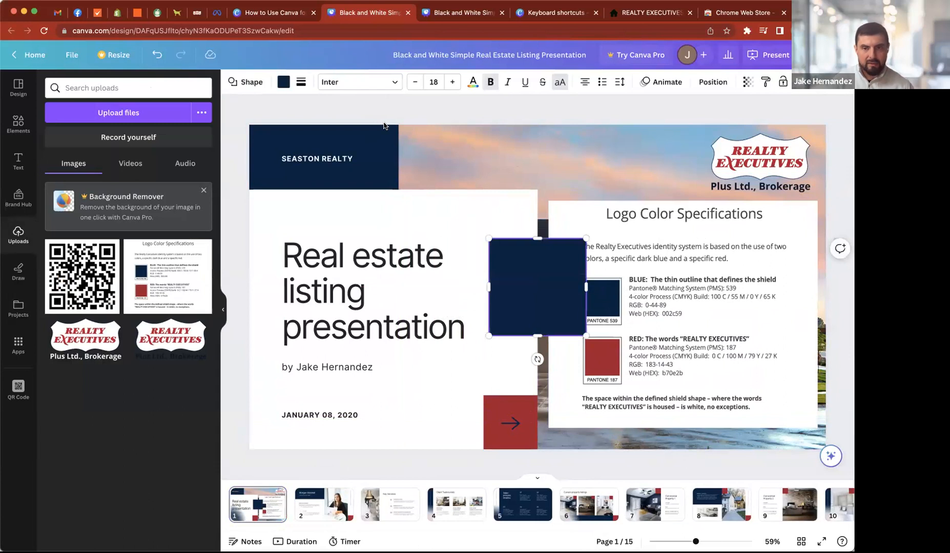
pyautogui.click(433, 107)
pyautogui.click(513, 297)
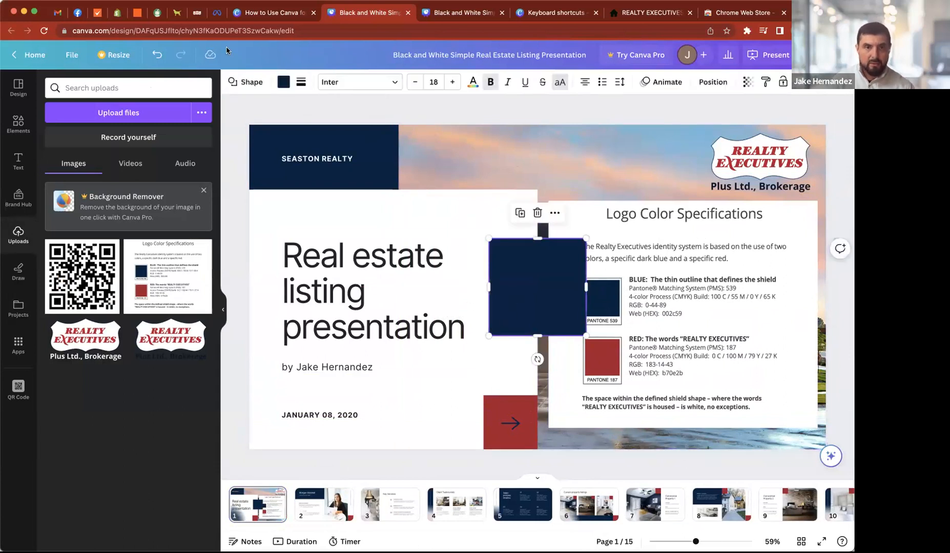
pyautogui.click(282, 82)
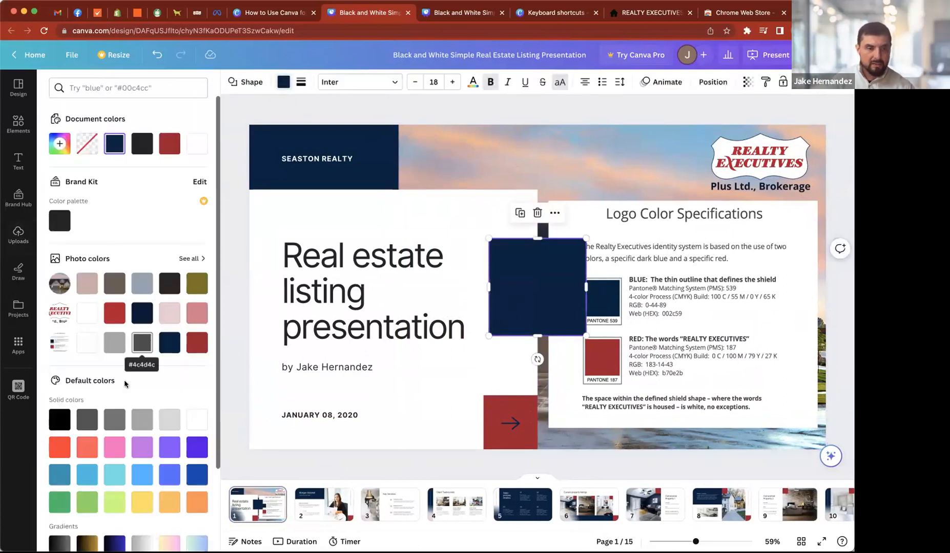
pyautogui.scroll(-1, 159, 455)
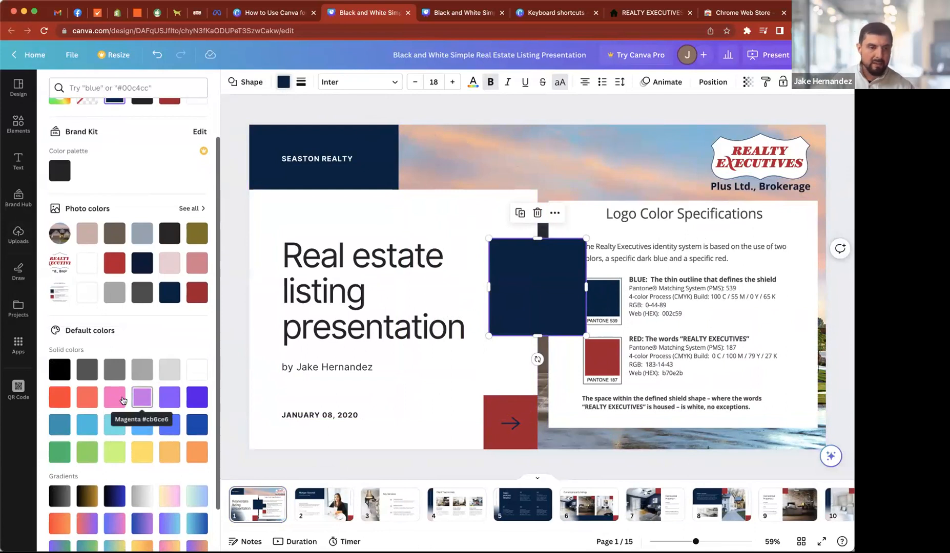
pyautogui.click(114, 397)
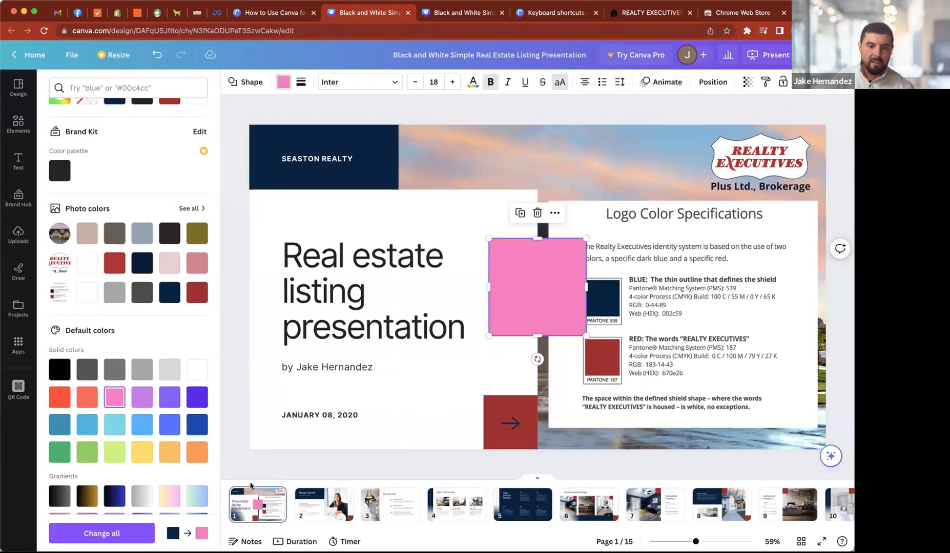
# - Move the pink square over the cover's upper area, then delete it from the slide
pyautogui.moveTo(524, 266); pyautogui.dragTo(335, 168)
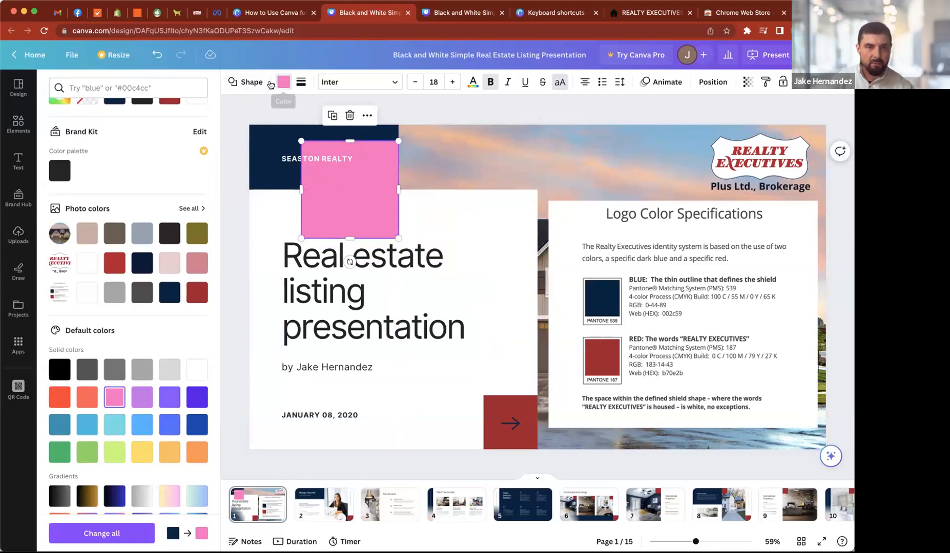
pyautogui.click(433, 116)
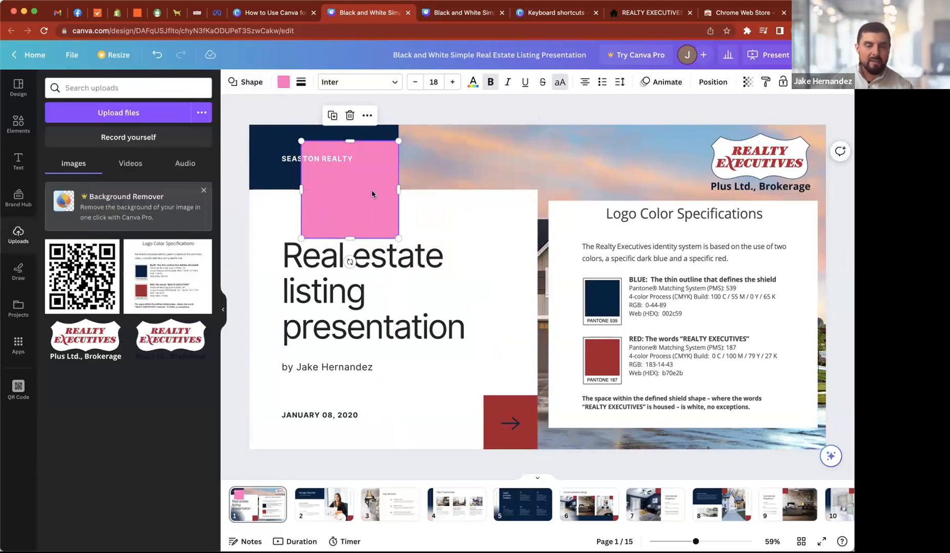
pyautogui.moveTo(338, 197); pyautogui.dragTo(493, 214)
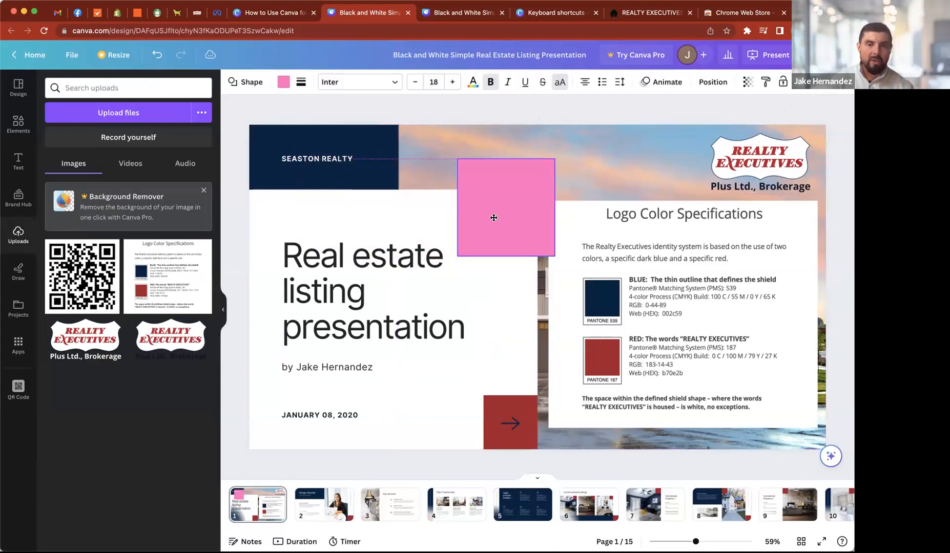
pyautogui.press('Delete')
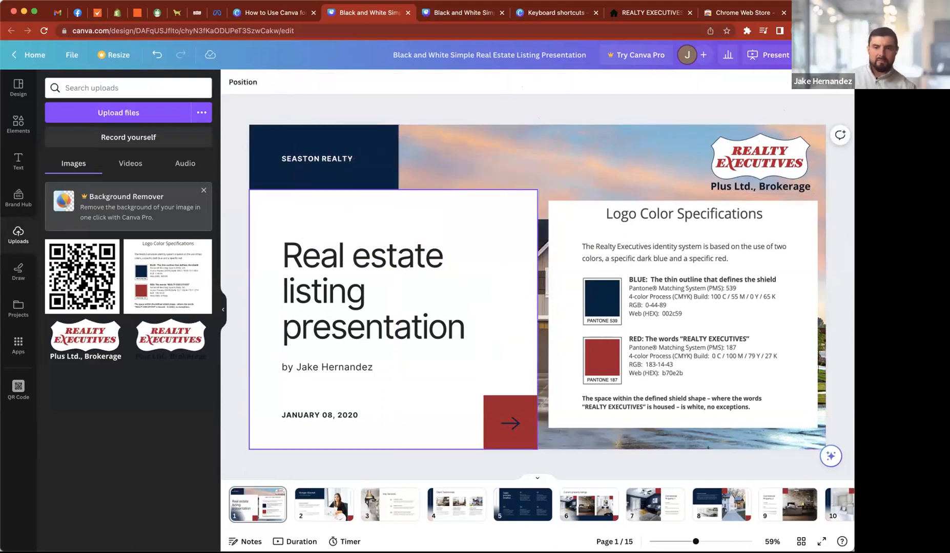
# - Check the Step 2 slide in the Canva how-to deck, delete the cover's Logo Color Specifications image and dismiss the Background Remover promotion
pyautogui.click(267, 16)
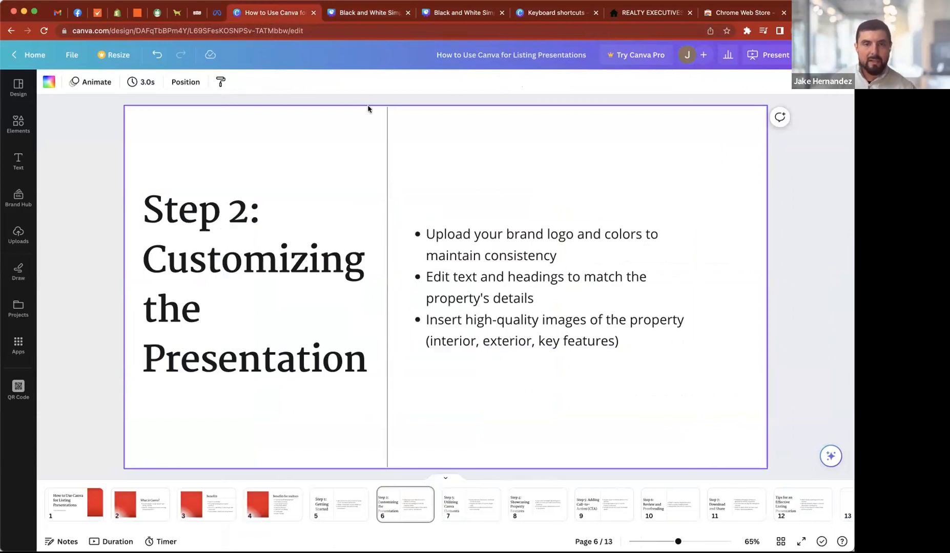
pyautogui.click(330, 16)
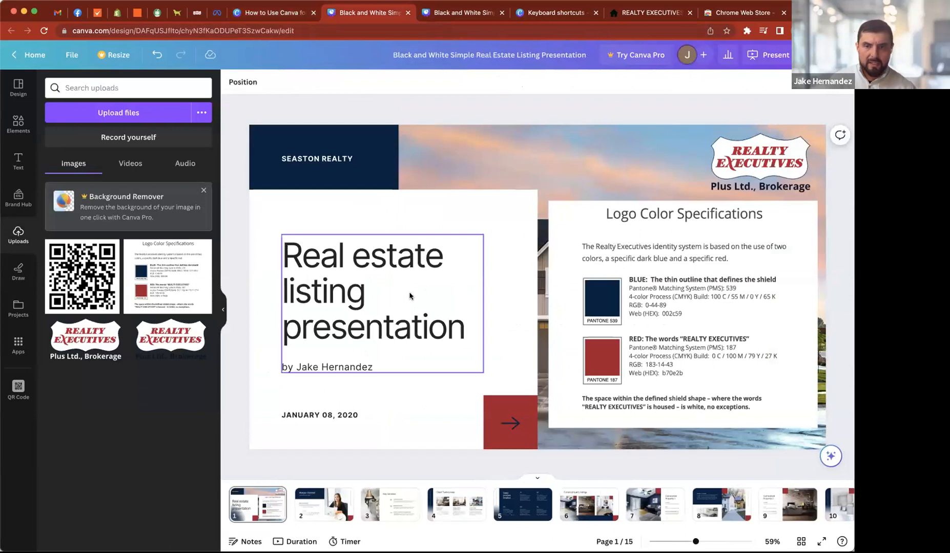
pyautogui.click(604, 246)
pyautogui.press('Delete')
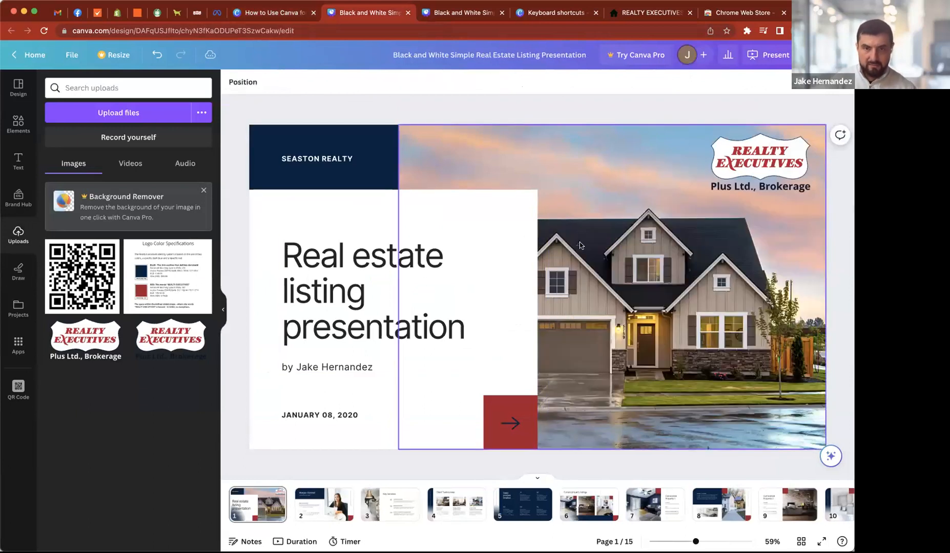
pyautogui.click(199, 192)
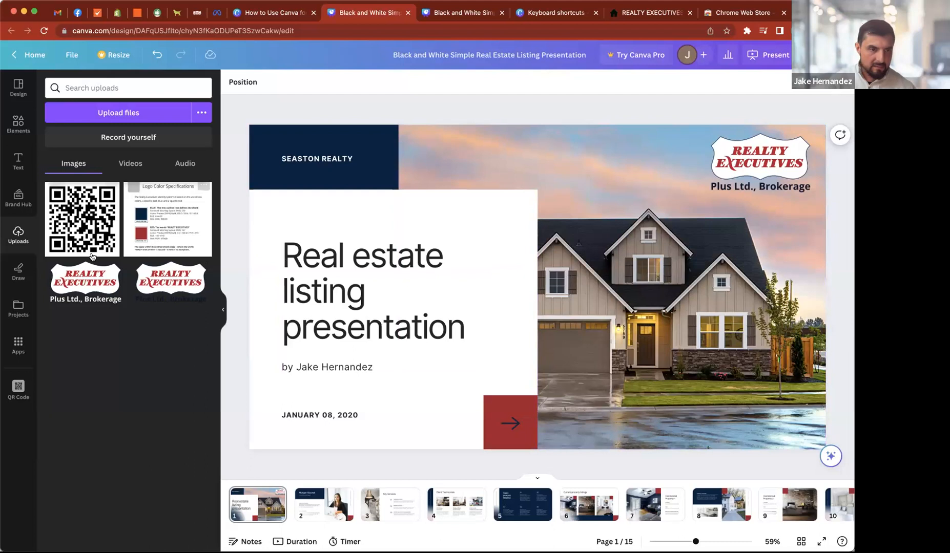
# - Create a project folder named Listing Photos
pyautogui.click(16, 308)
pyautogui.moveTo(116, 186)
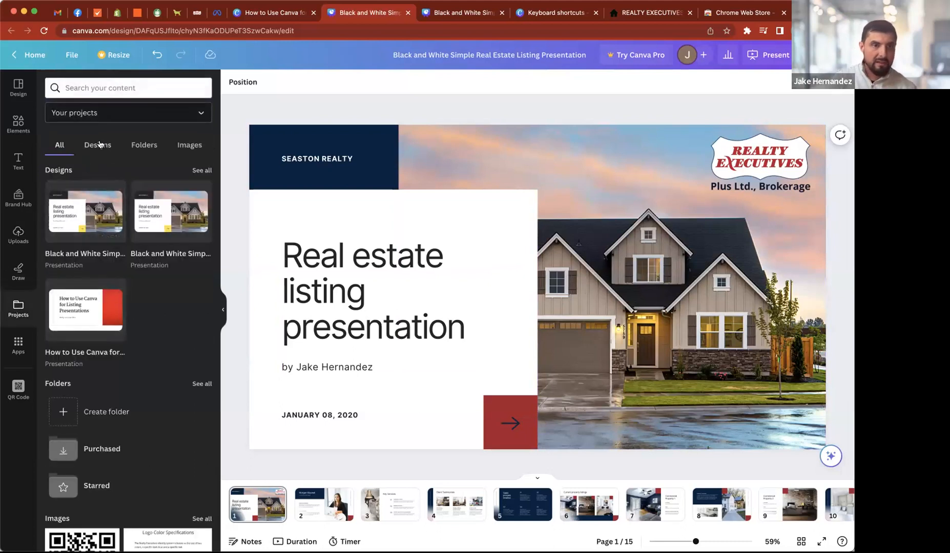
pyautogui.click(144, 148)
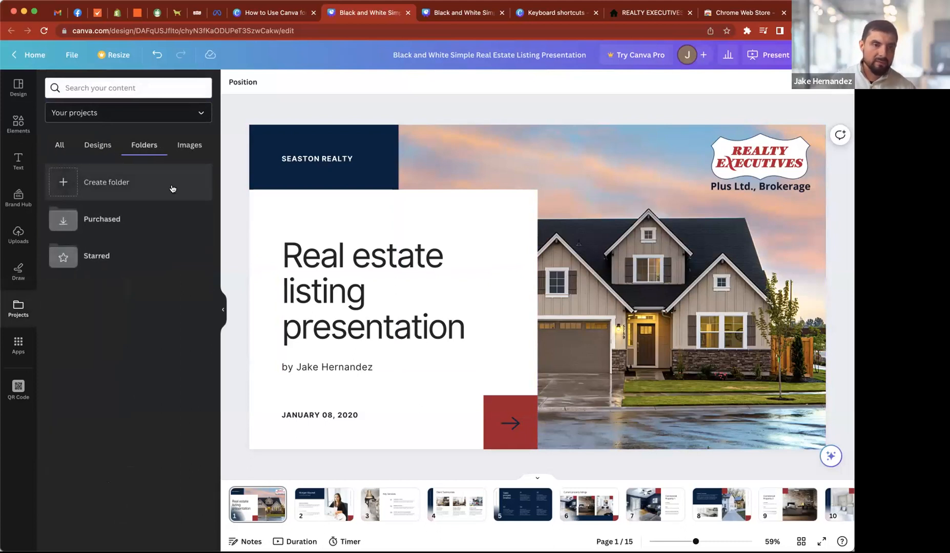
pyautogui.click(104, 183)
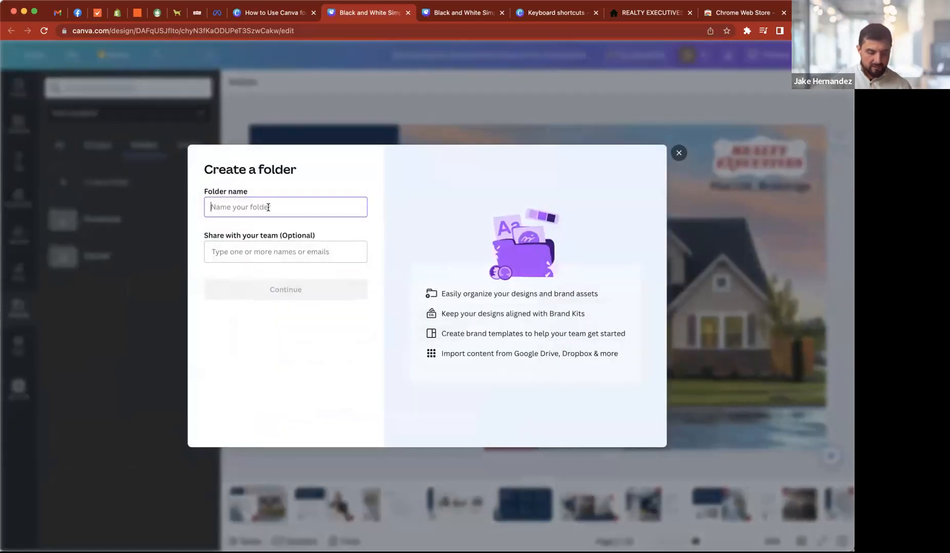
pyautogui.write('Listing Photos')
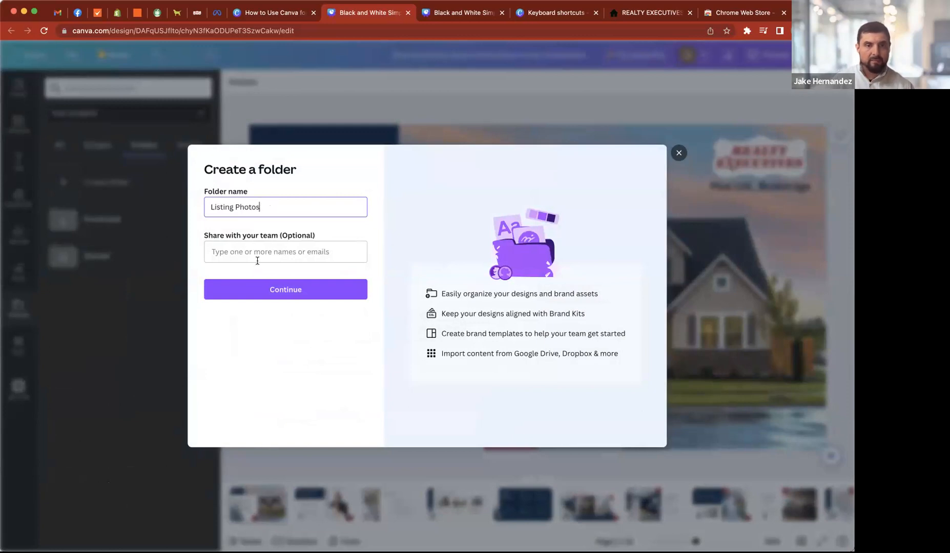
pyautogui.click(264, 289)
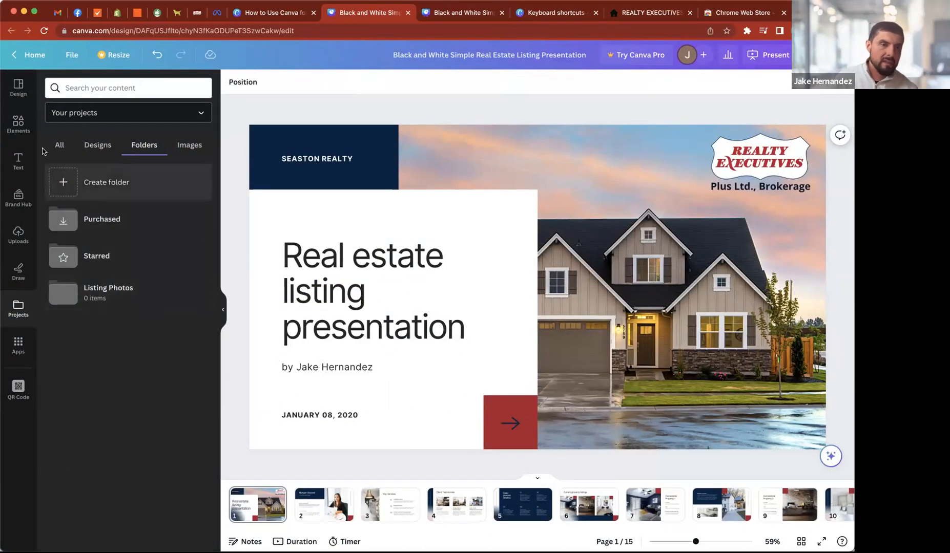
pyautogui.click(18, 123)
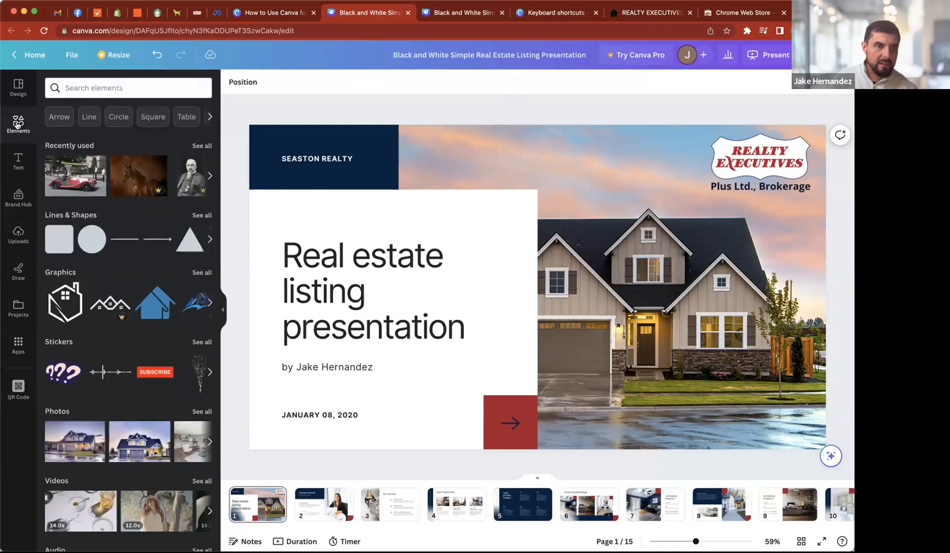
pyautogui.click(111, 87)
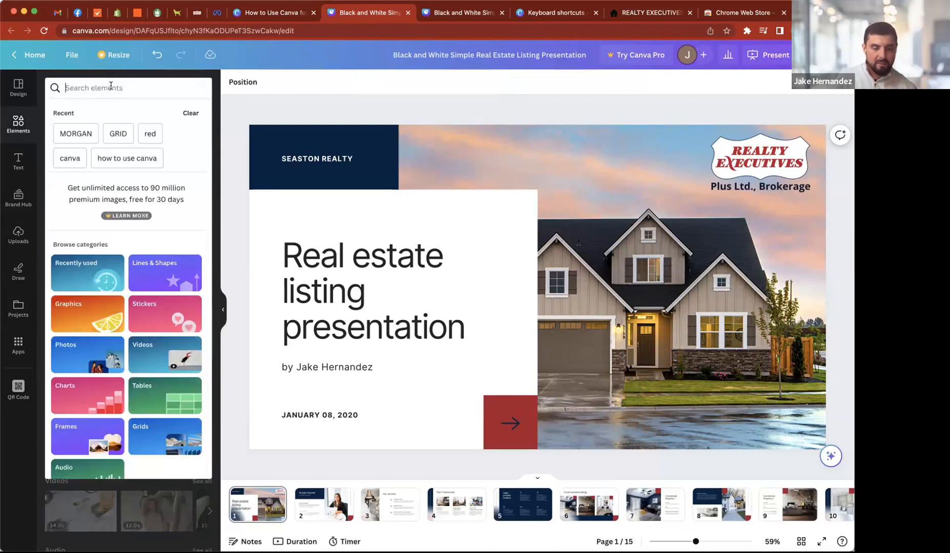
pyautogui.write('h')
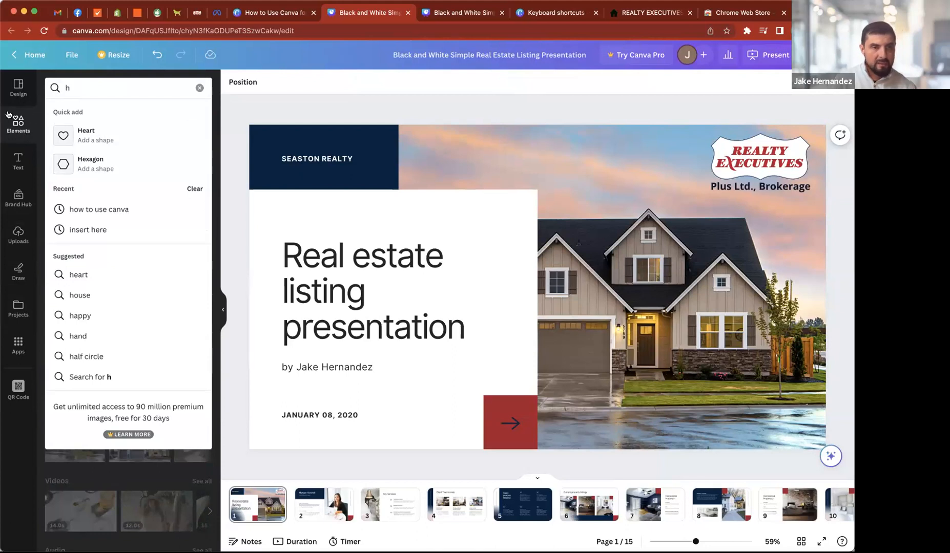
pyautogui.press('BackSpace')
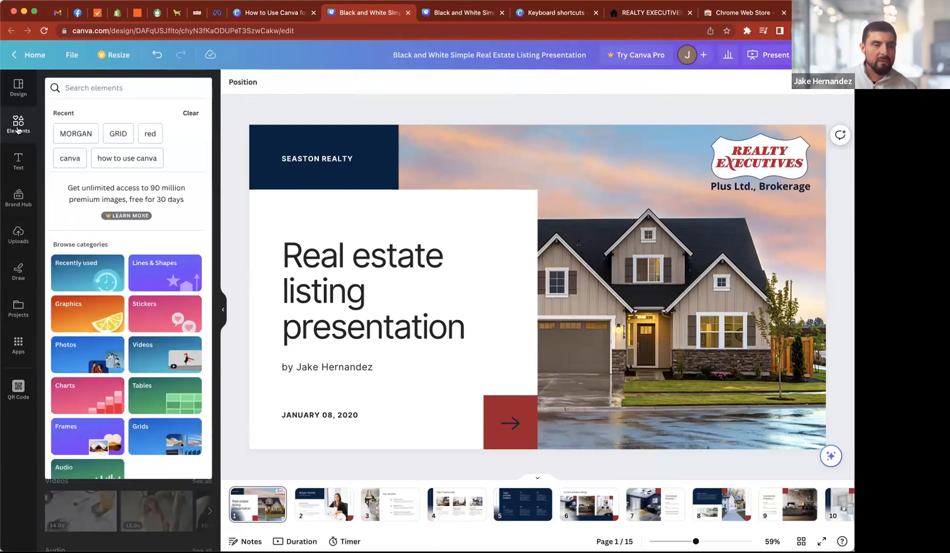
pyautogui.click(18, 131)
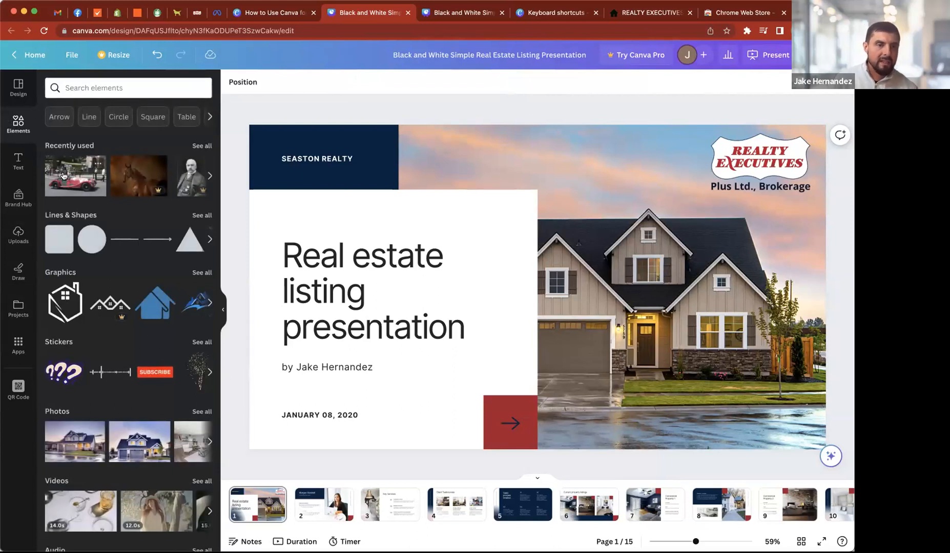
# - Search the elements for "light" and browse the full set of graphics results
pyautogui.click(104, 89)
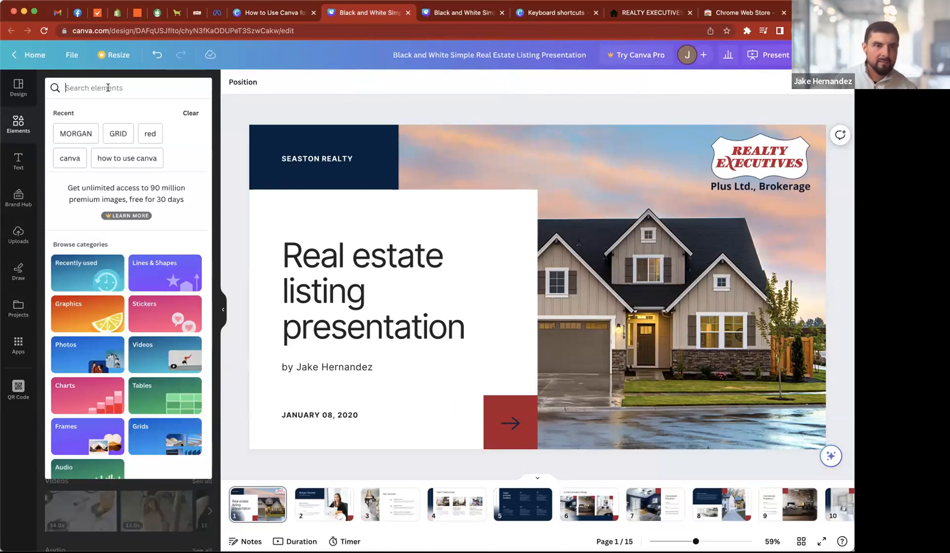
pyautogui.write('ligh')
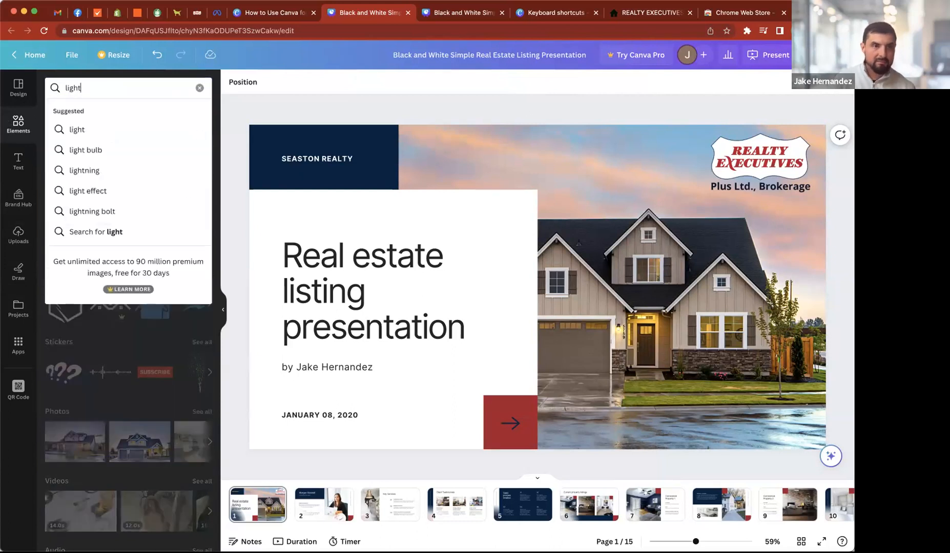
pyautogui.write('t')
pyautogui.press('Return')
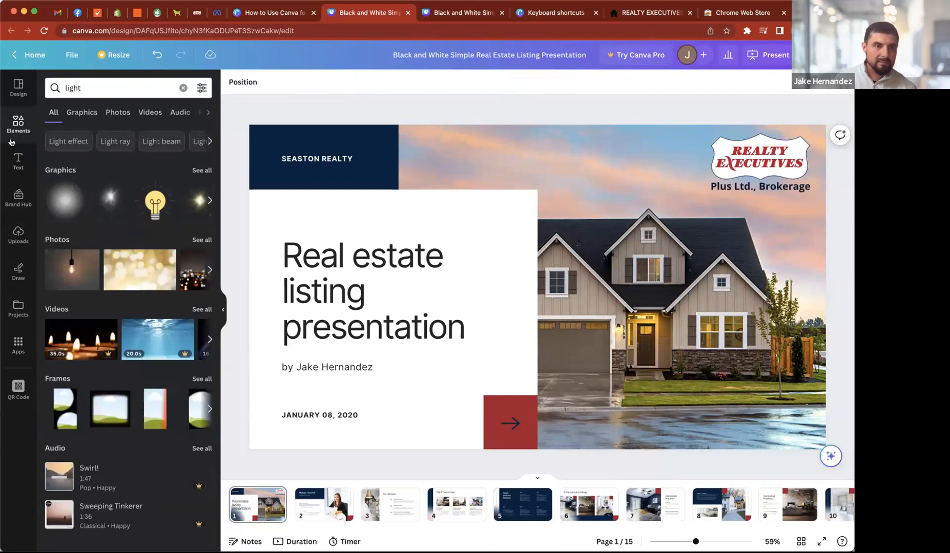
pyautogui.click(204, 171)
pyautogui.scroll(-1, 110, 302)
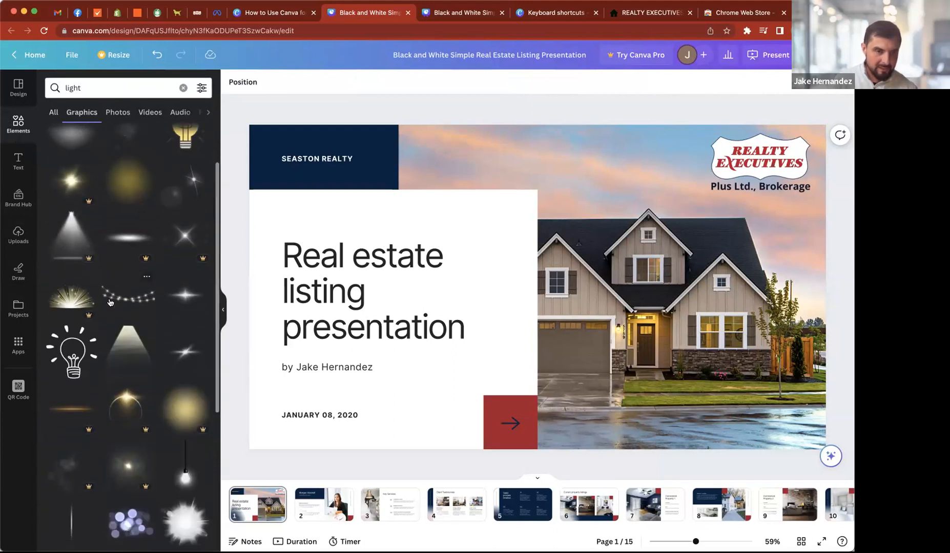
# - Place a spotlight beam graphic from the "light" results on the cover's house photo, enlarge and reposition it, then delete it
pyautogui.scroll(-4, 109, 302)
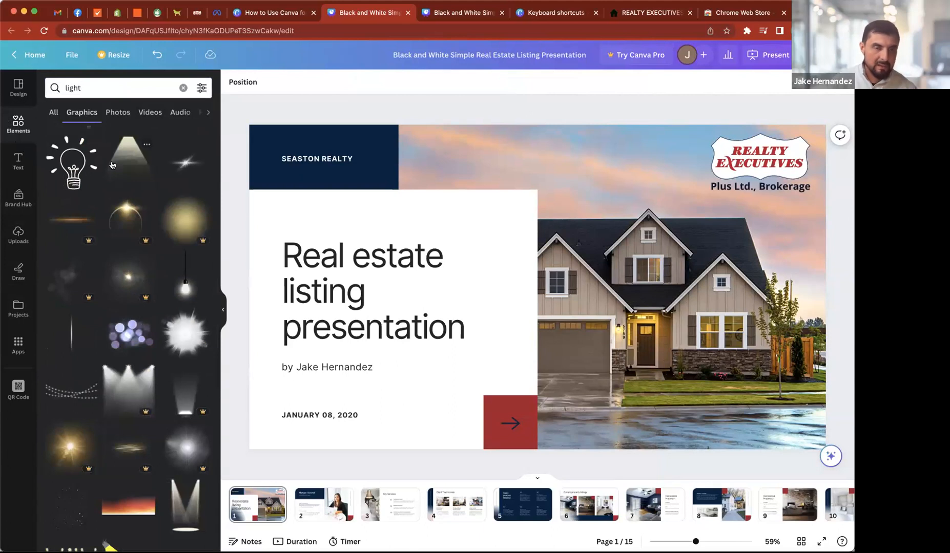
pyautogui.scroll(3, 113, 280)
pyautogui.scroll(-1, 114, 328)
pyautogui.scroll(-5, 114, 328)
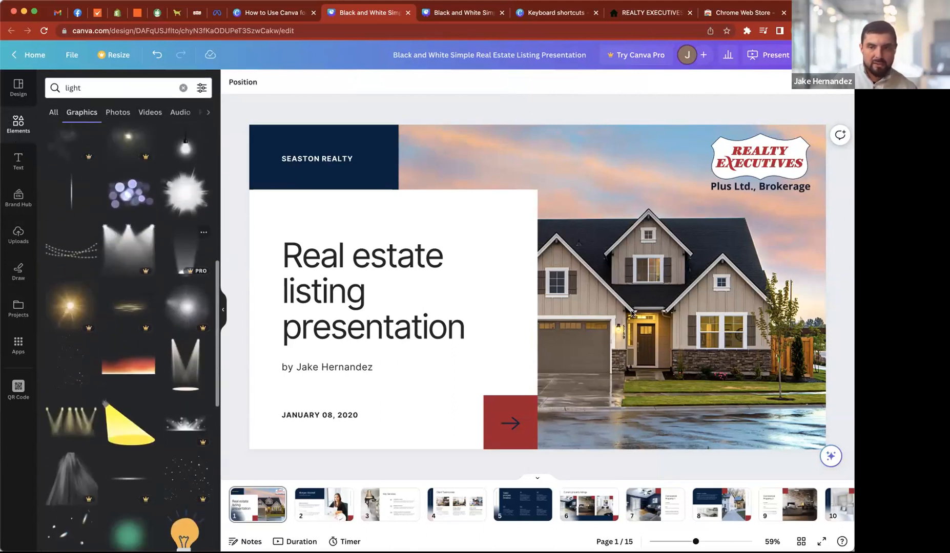
pyautogui.moveTo(556, 307); pyautogui.dragTo(743, 339)
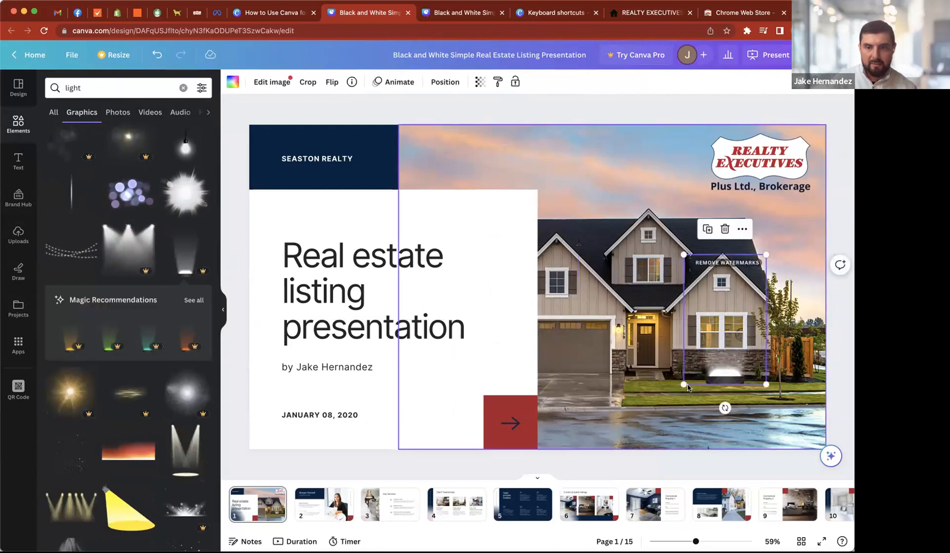
pyautogui.moveTo(683, 384); pyautogui.dragTo(547, 539)
pyautogui.moveTo(665, 418); pyautogui.dragTo(641, 311)
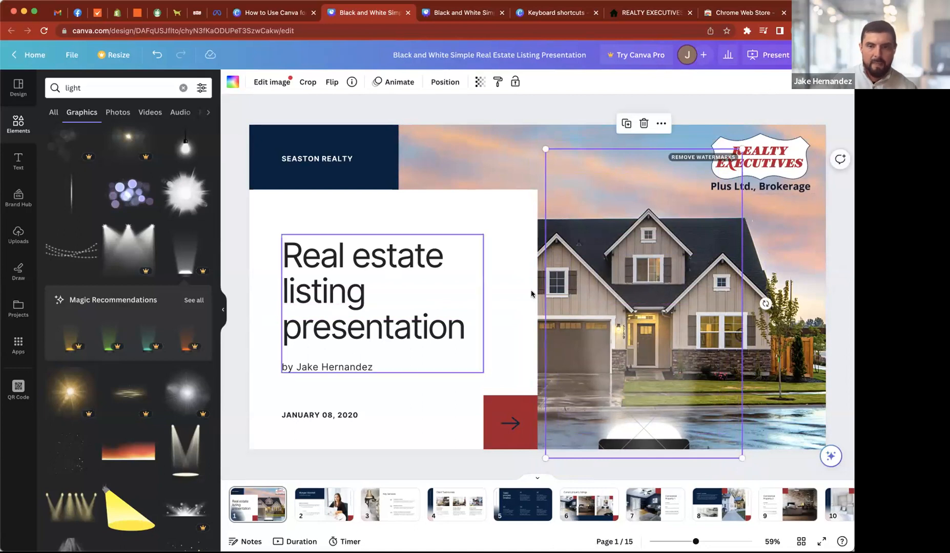
pyautogui.press('BackSpace')
# - Search the element photos for "house" and replace the cover photo with the white house with timber porch and green lawn
pyautogui.doubleClick(82, 90)
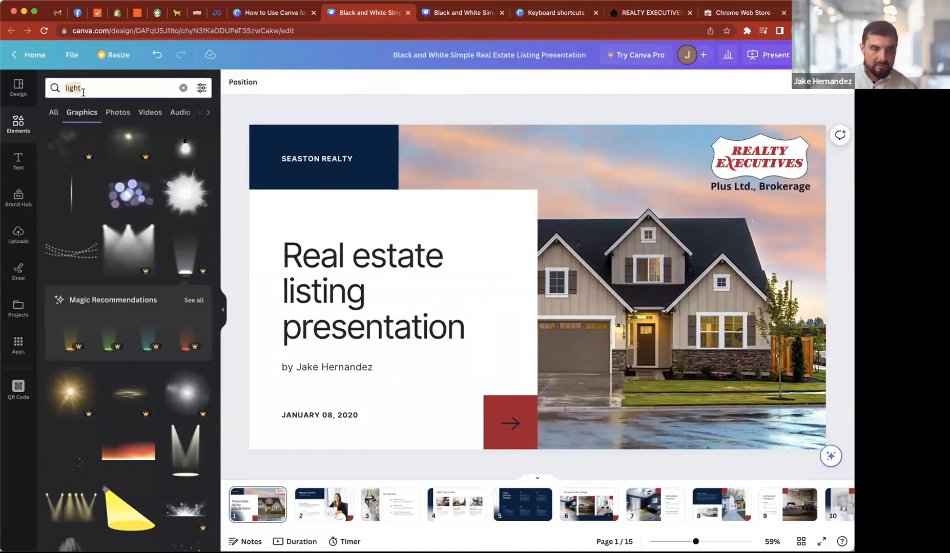
pyautogui.write('house')
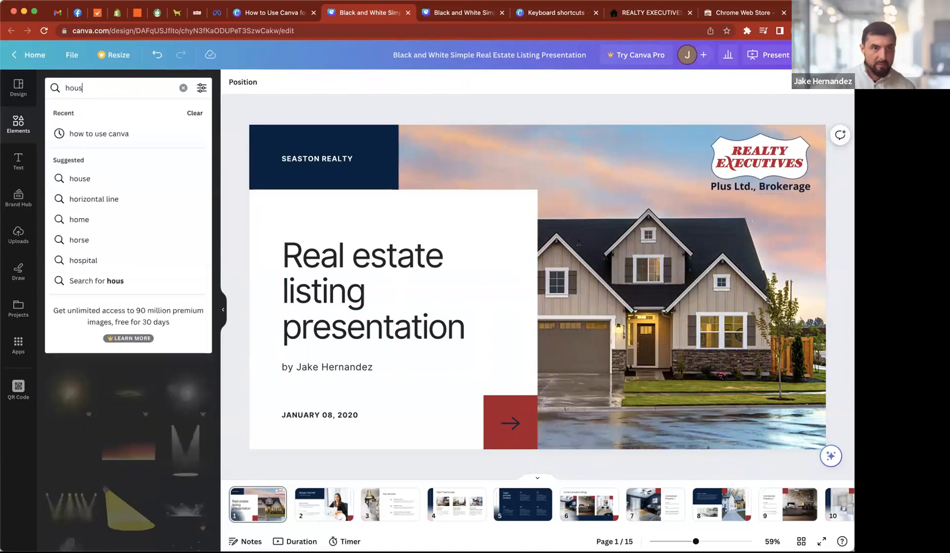
pyautogui.press('Return')
pyautogui.click(111, 114)
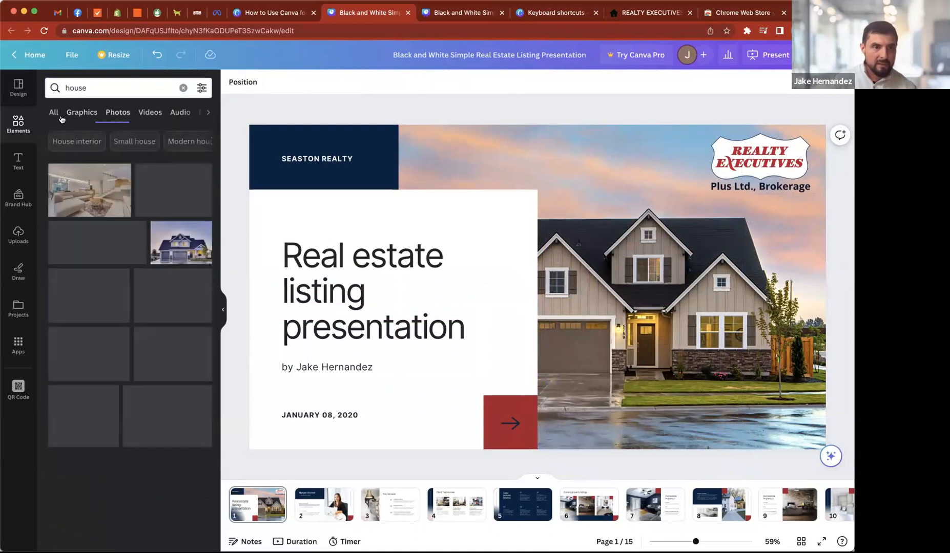
pyautogui.moveTo(161, 187); pyautogui.dragTo(619, 177)
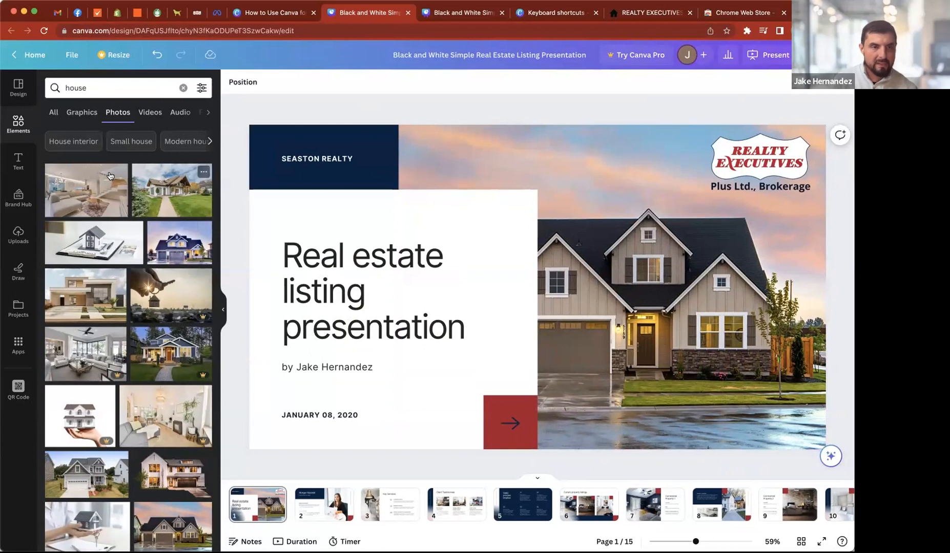
pyautogui.moveTo(173, 191); pyautogui.dragTo(479, 155)
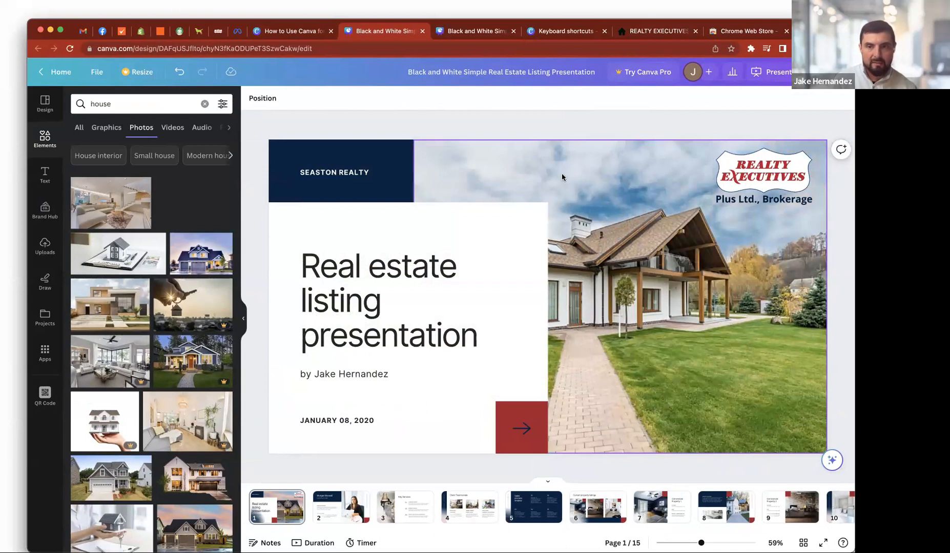
pyautogui.moveTo(562, 173); pyautogui.dragTo(590, 196)
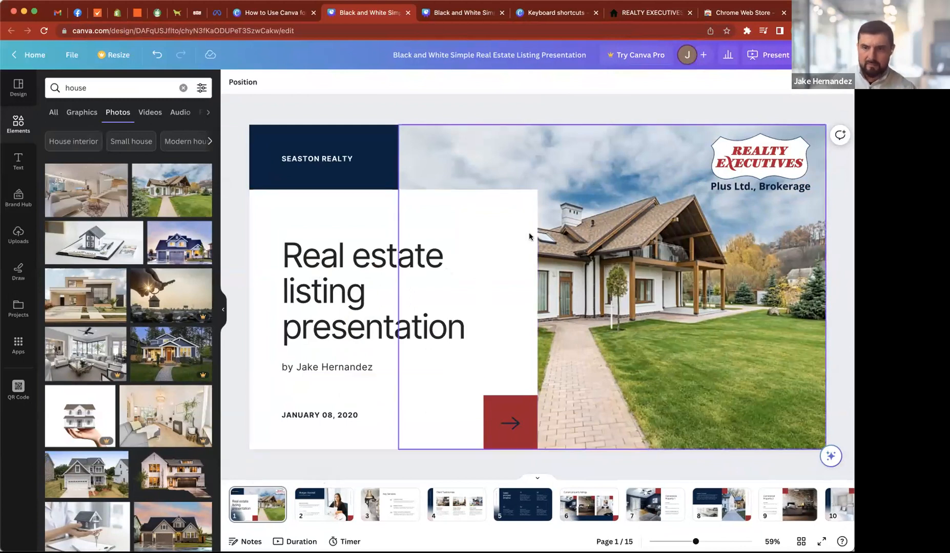
# - Check the Step 3 slide on utilizing Canva elements in the how-to deck, then return to the listing presentation
pyautogui.click(251, 15)
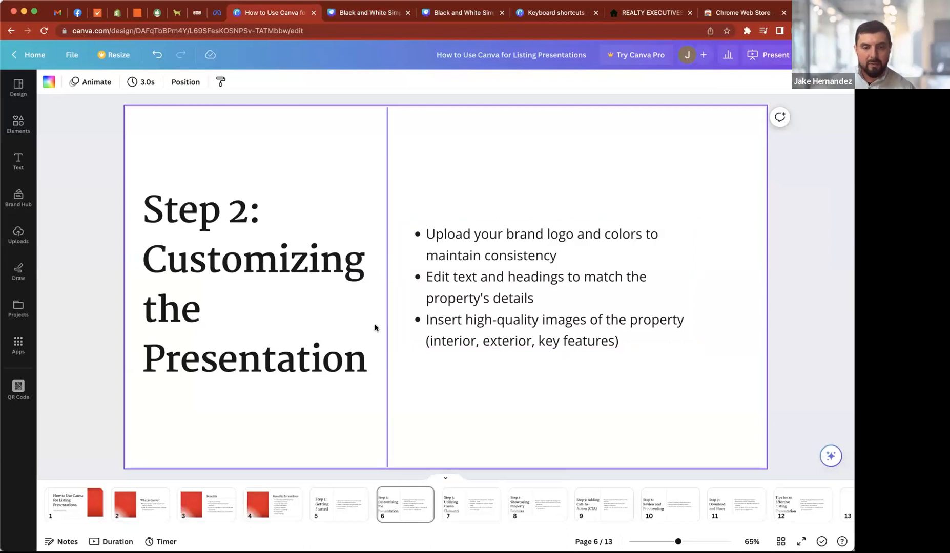
pyautogui.click(453, 499)
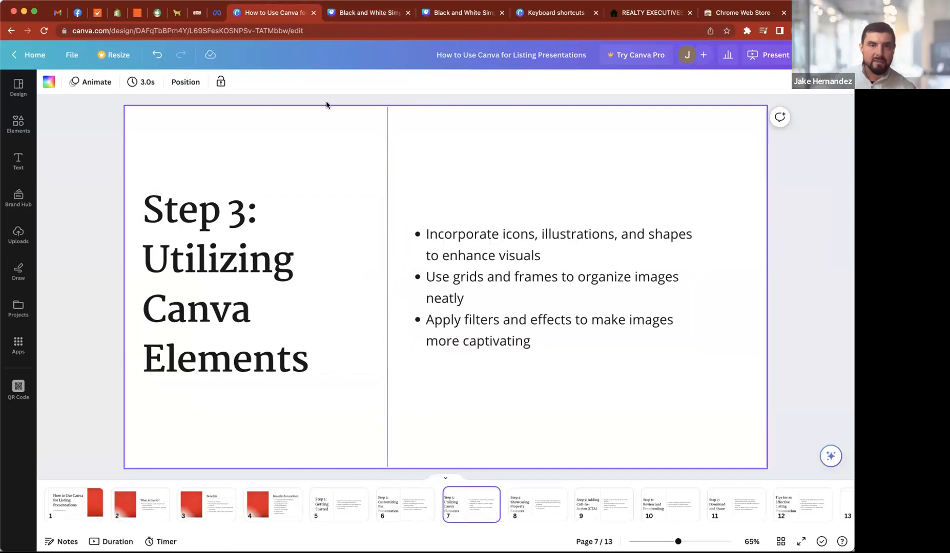
pyautogui.click(341, 13)
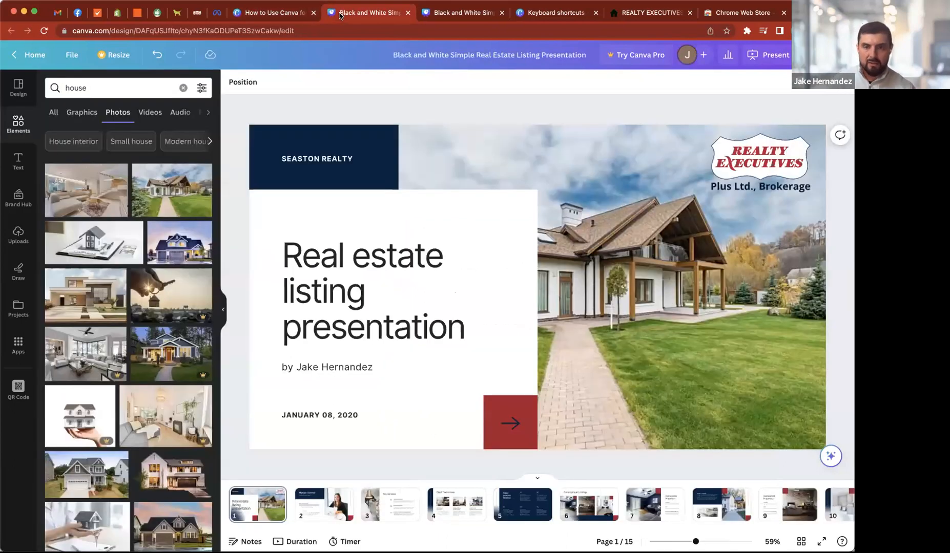
# - Delete the photo of the agent at her laptop from page 2
pyautogui.click(333, 512)
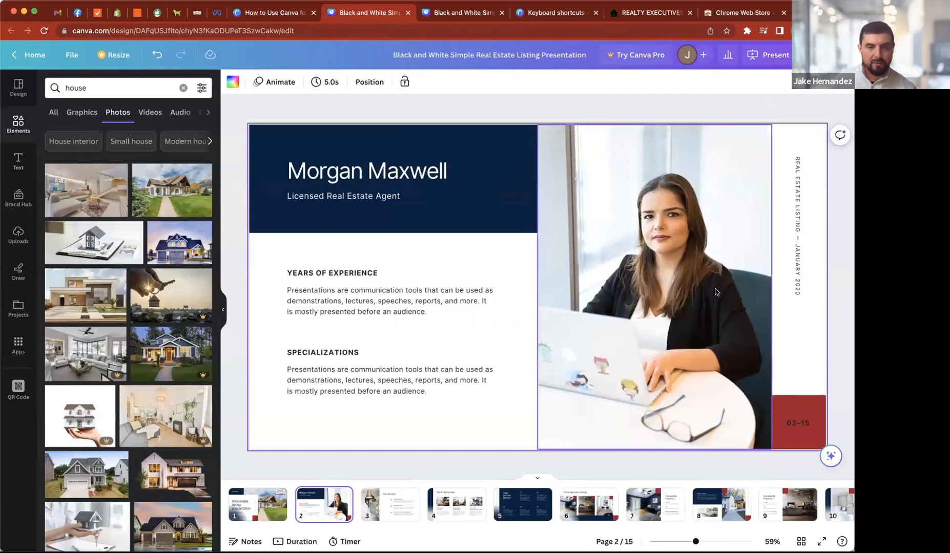
pyautogui.click(563, 103)
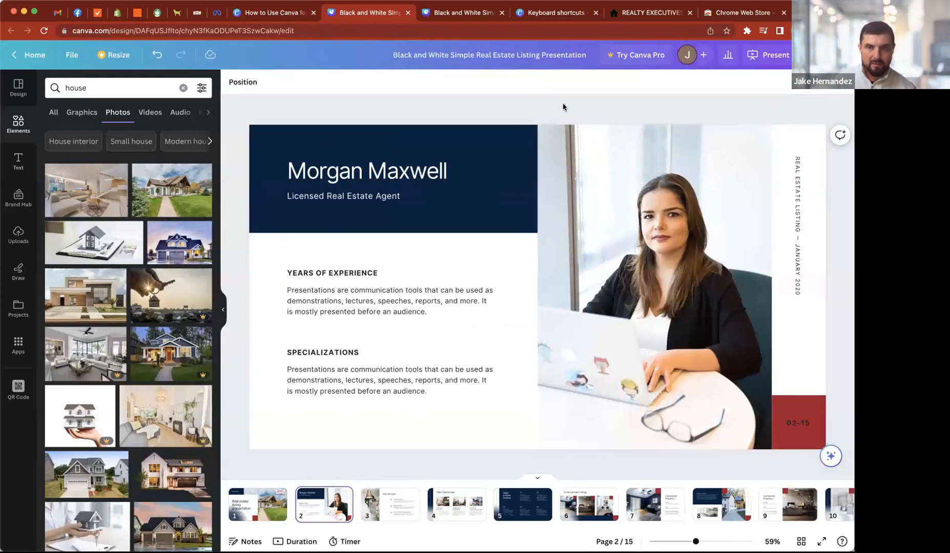
pyautogui.click(623, 263)
pyautogui.press('Delete')
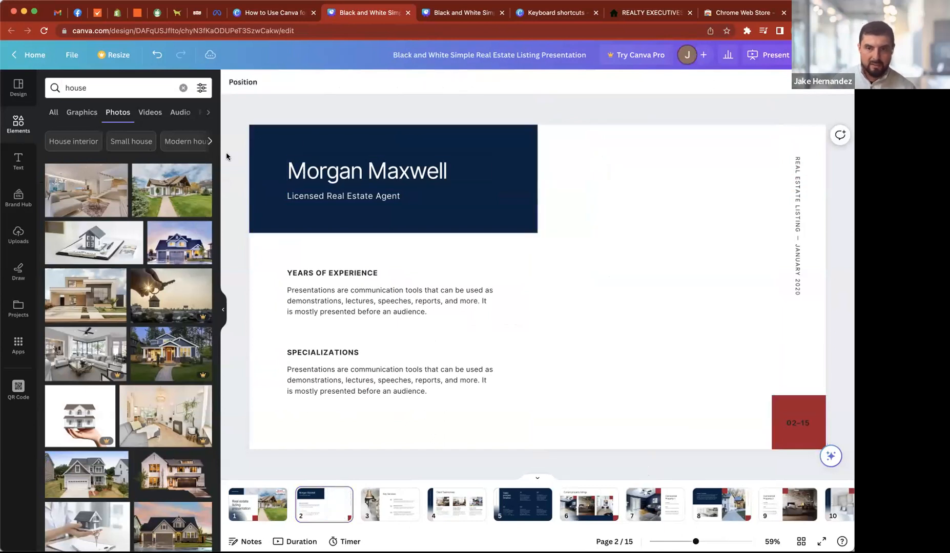
# - Search the elements for "grid" and add the grid of three stacked horizontal rows to page 2
pyautogui.click(15, 124)
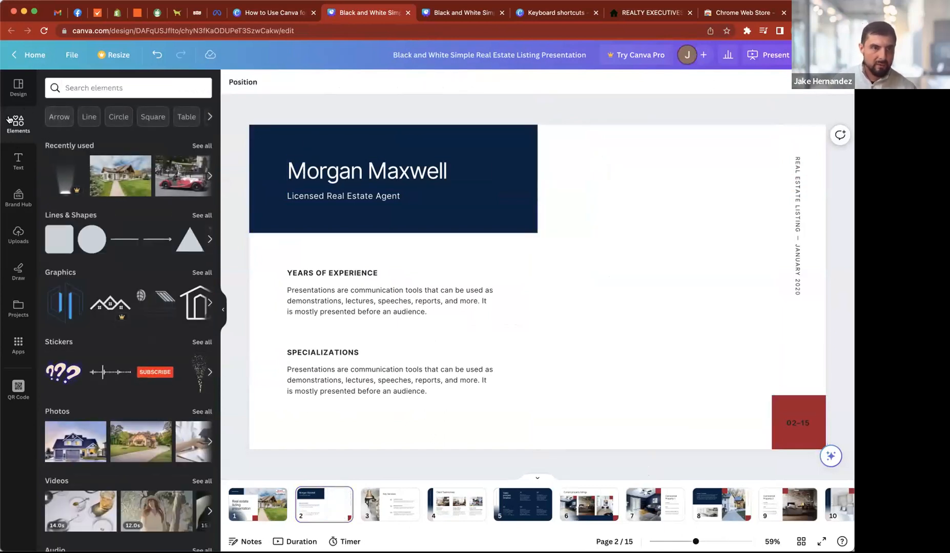
pyautogui.click(91, 89)
pyautogui.write('grid')
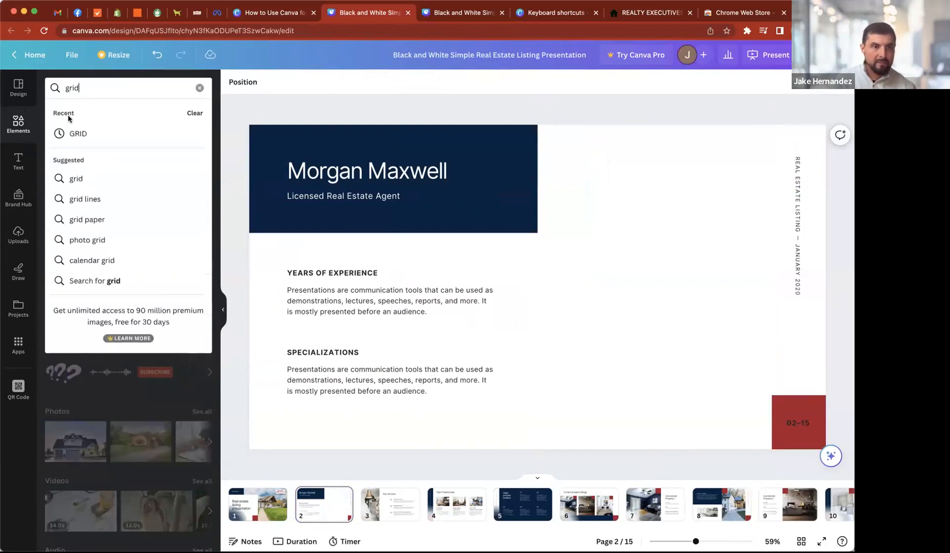
pyautogui.press('Return')
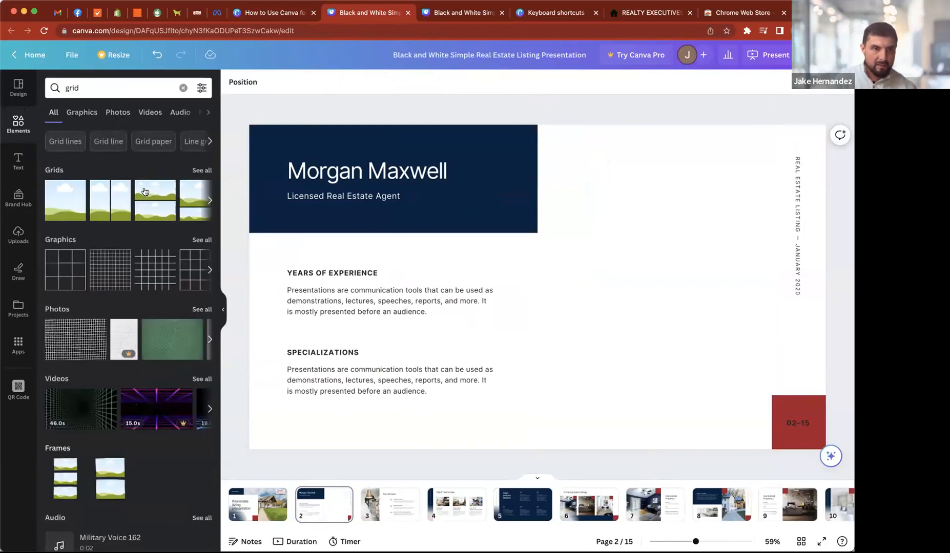
pyautogui.click(201, 170)
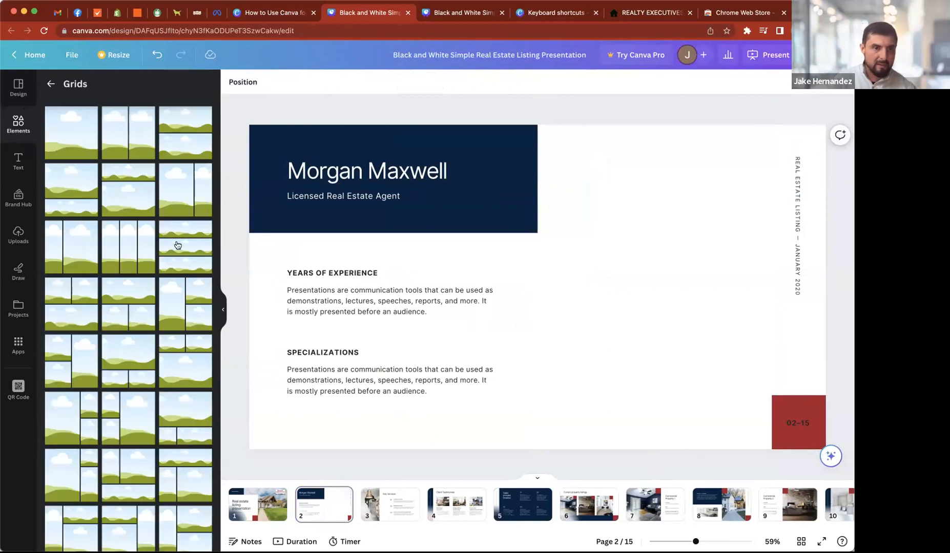
pyautogui.click(177, 245)
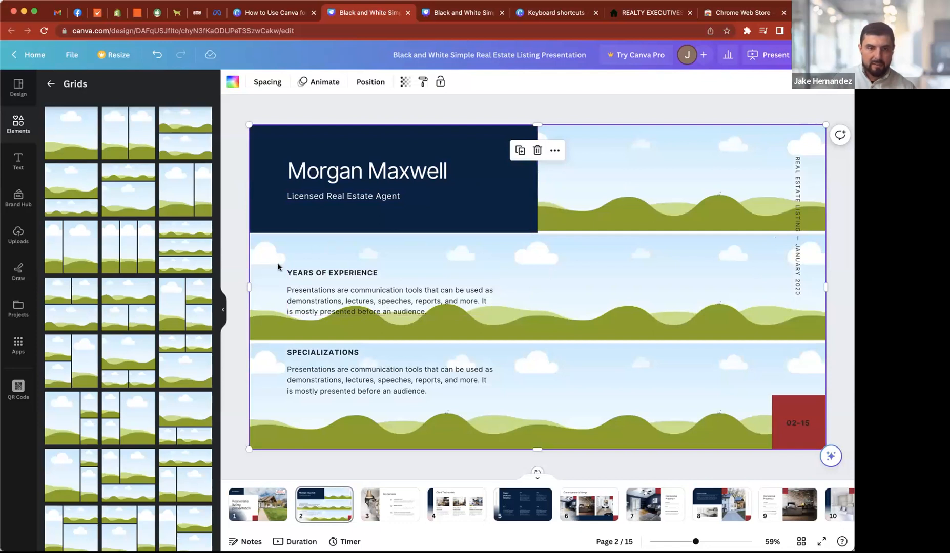
# - Narrow the three-row grid to fill the space between the navy header block and the vertical listing text column
pyautogui.moveTo(248, 280); pyautogui.dragTo(538, 287)
pyautogui.moveTo(820, 291); pyautogui.dragTo(772, 289)
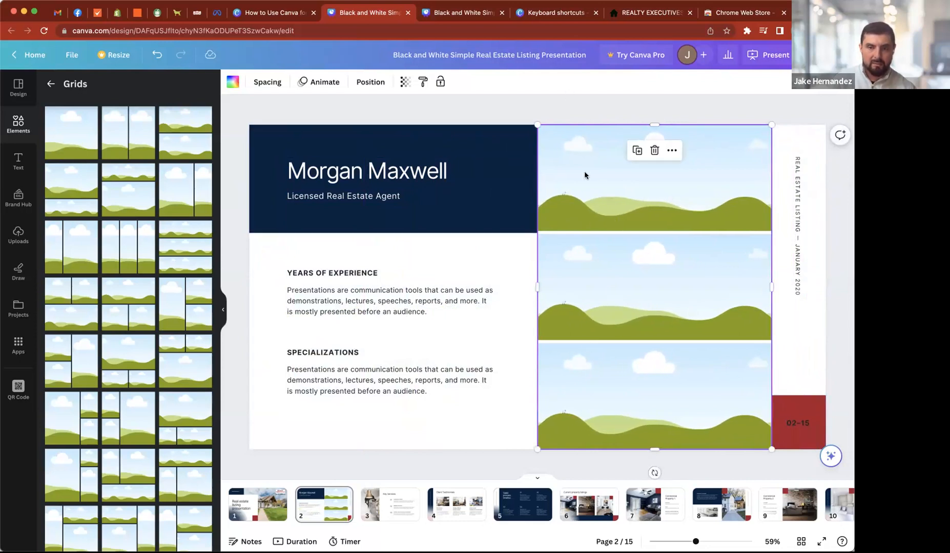
pyautogui.click(558, 108)
# - Search the element photos for the agent's first name and place the black-and-white portrait of the man in the grid's top row
pyautogui.click(19, 124)
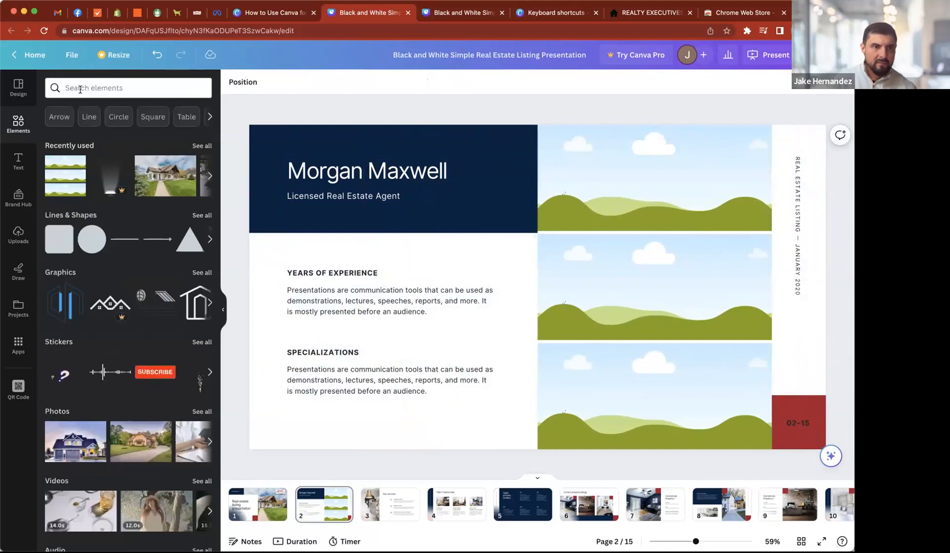
pyautogui.click(72, 87)
pyautogui.write('morgan')
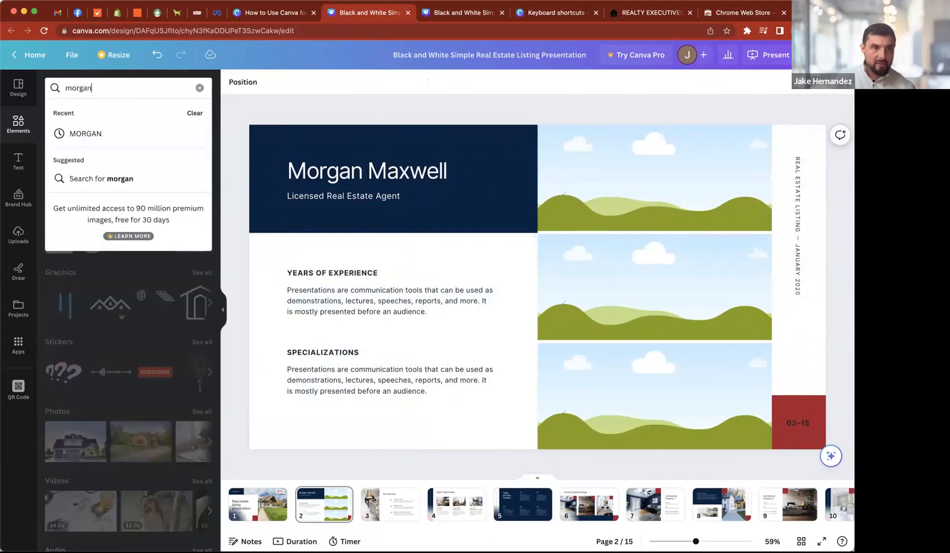
pyautogui.press('Return')
pyautogui.click(108, 115)
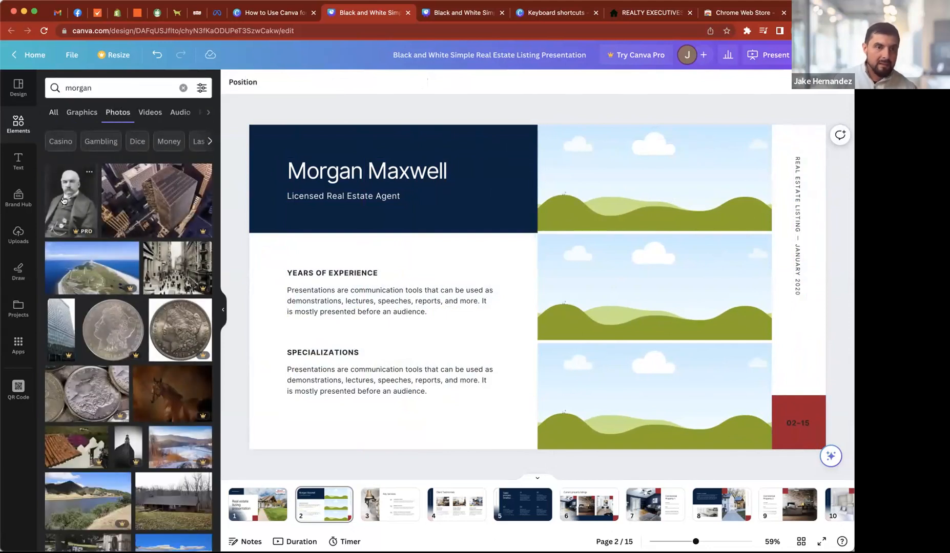
pyautogui.moveTo(610, 207)
pyautogui.mouseDown()
pyautogui.moveTo(574, 180)
pyautogui.moveTo(601, 198)
pyautogui.mouseUp()
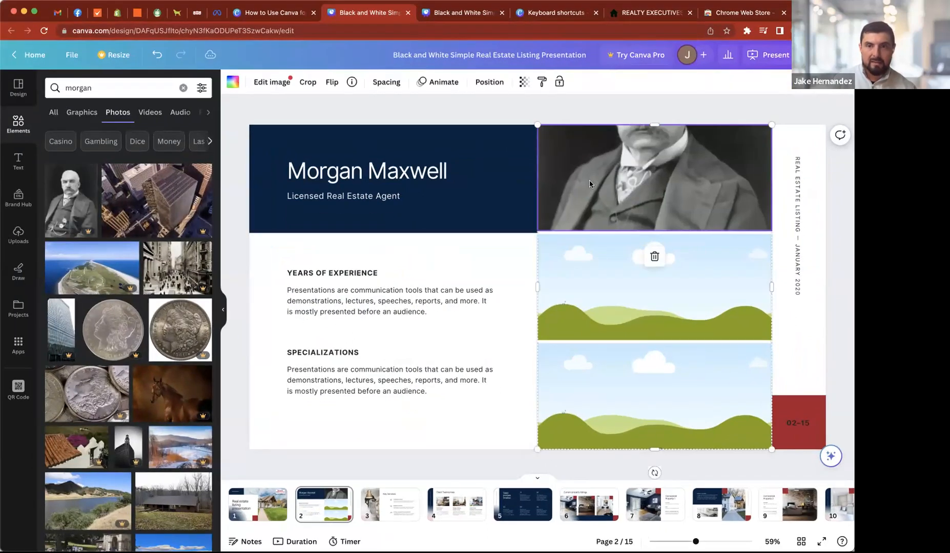
# - Reposition the portrait within the grid's top row so the man's face fills the crop
pyautogui.press('super+z')
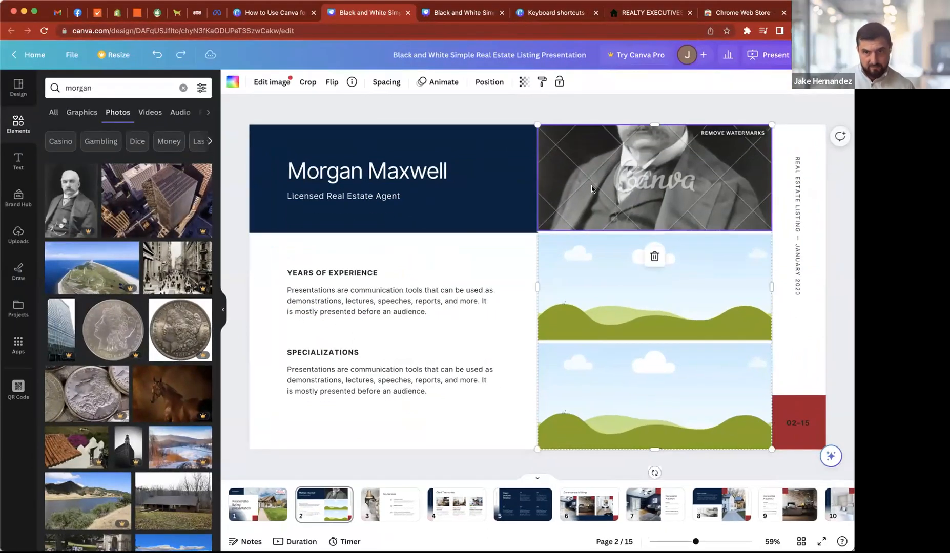
pyautogui.doubleClick(593, 187)
pyautogui.moveTo(590, 178); pyautogui.dragTo(589, 251)
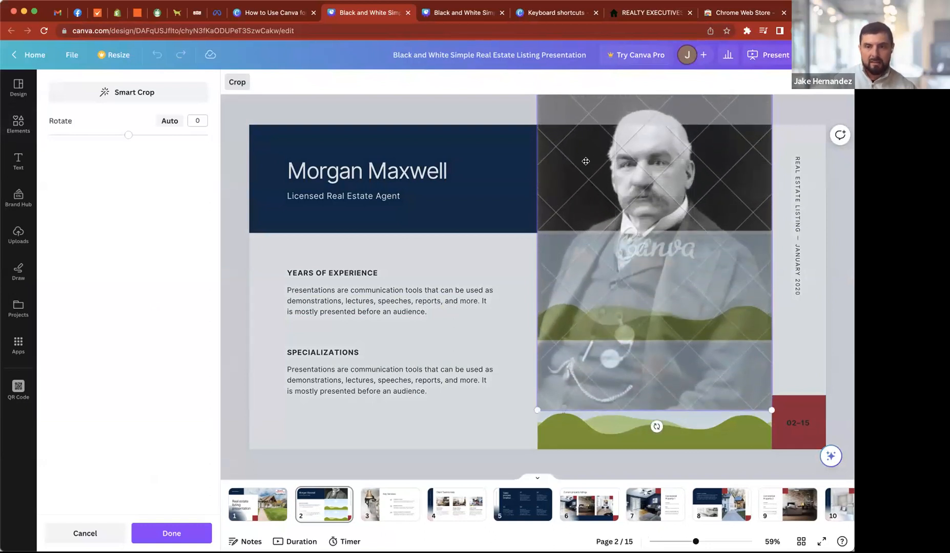
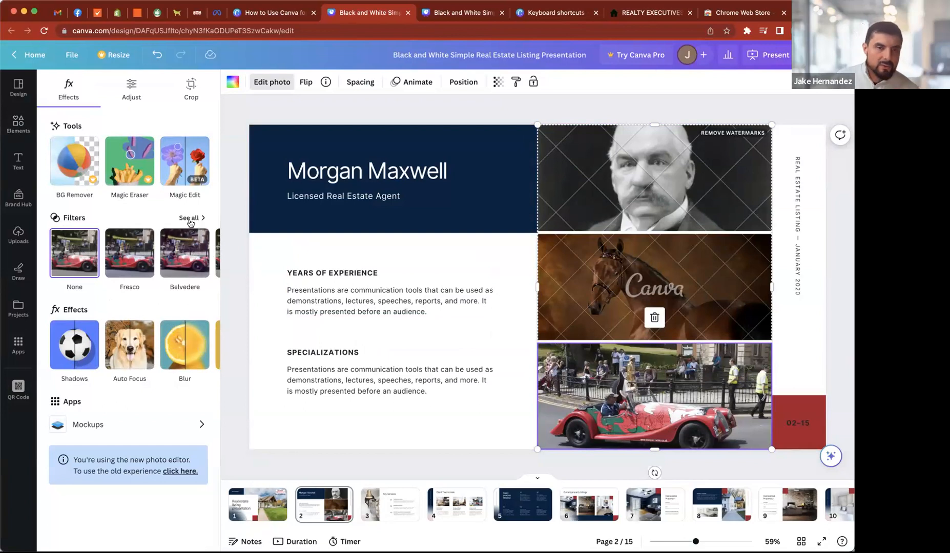
# - Apply the Vinto vintage filter to the red car photo in the grid's bottom row and reduce its intensity to about two thirds
pyautogui.click(190, 219)
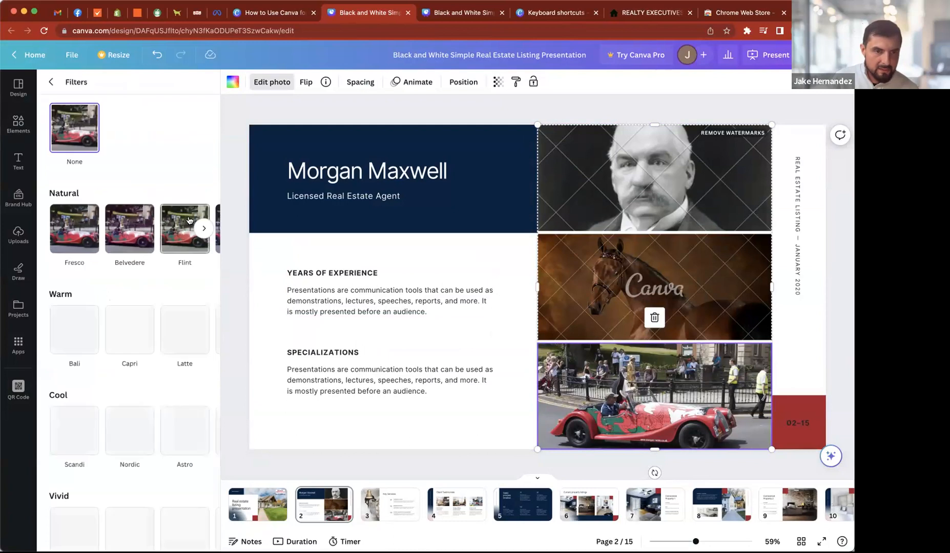
pyautogui.scroll(-5, 138, 337)
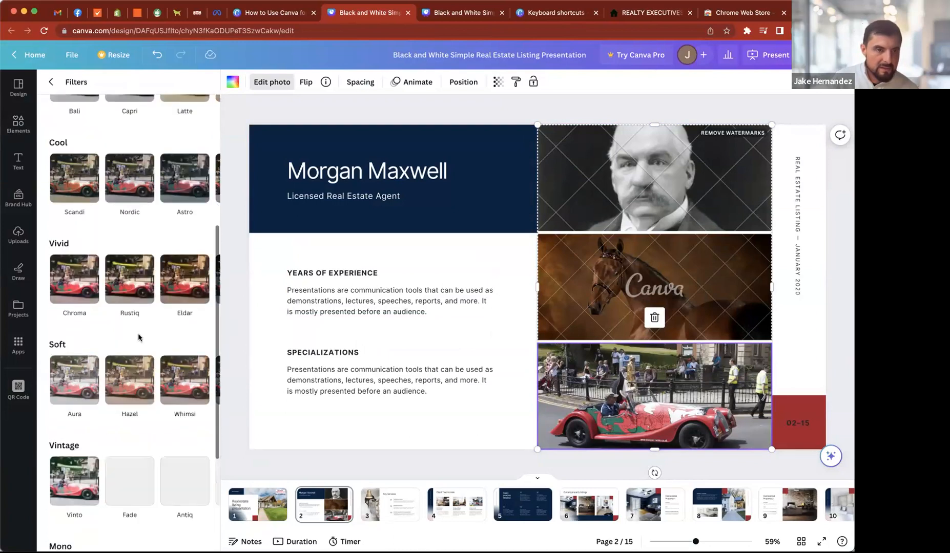
pyautogui.scroll(-4, 185, 347)
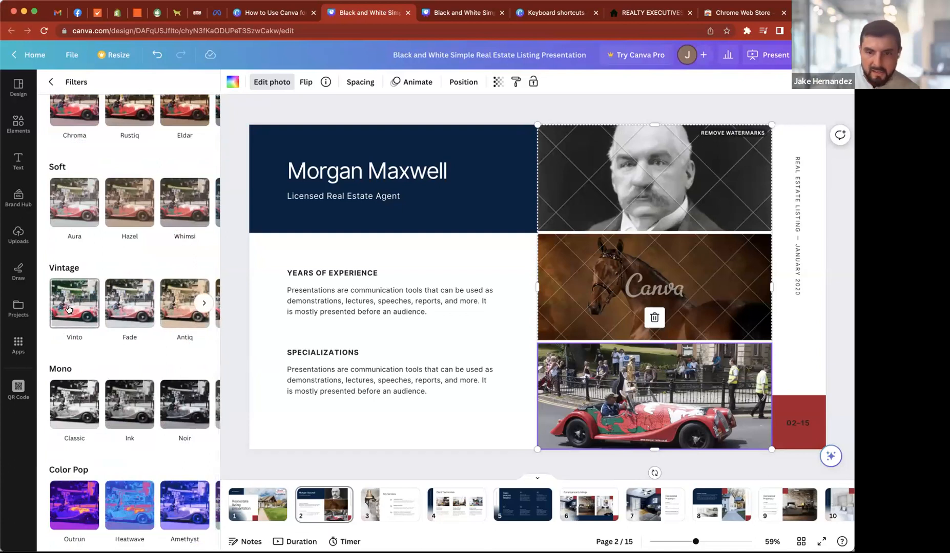
pyautogui.click(68, 309)
pyautogui.scroll(1, 115, 293)
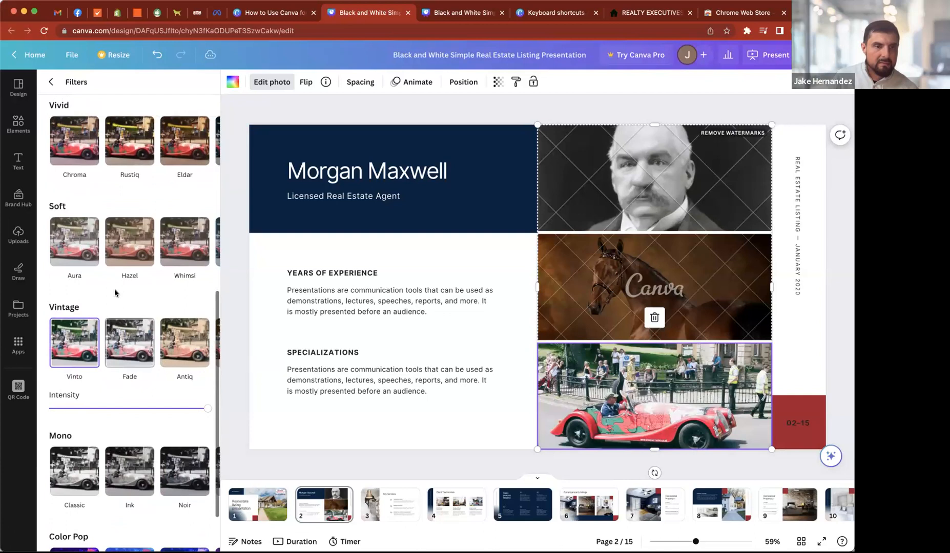
pyautogui.moveTo(207, 408); pyautogui.dragTo(153, 400)
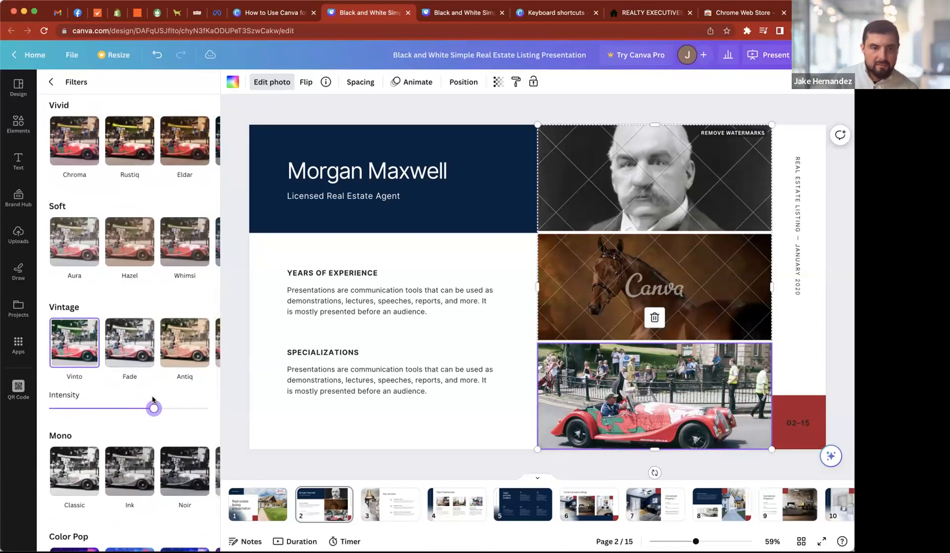
pyautogui.click(238, 357)
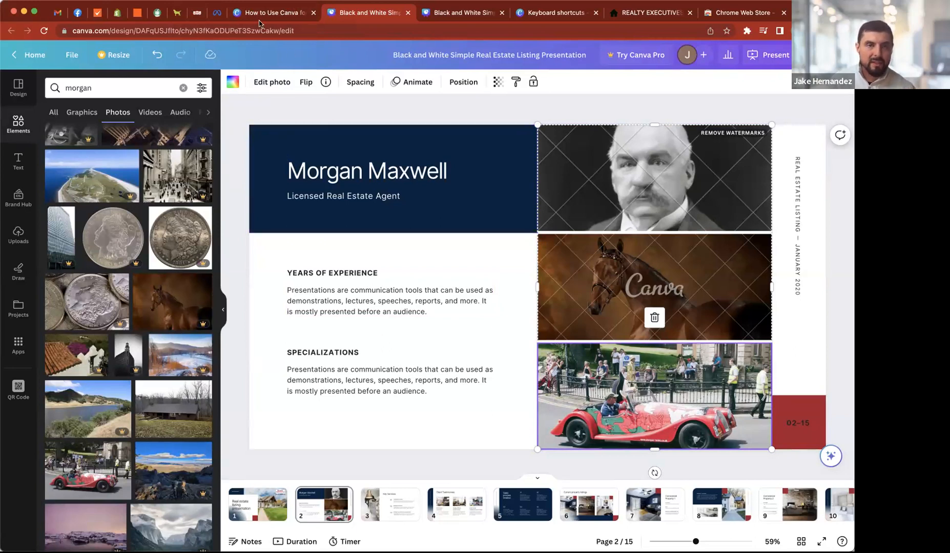
# - Switch to the How to Use Canva for Listing Presentations deck and go to the Step 4: Showcasing Property Features slide
pyautogui.click(290, 16)
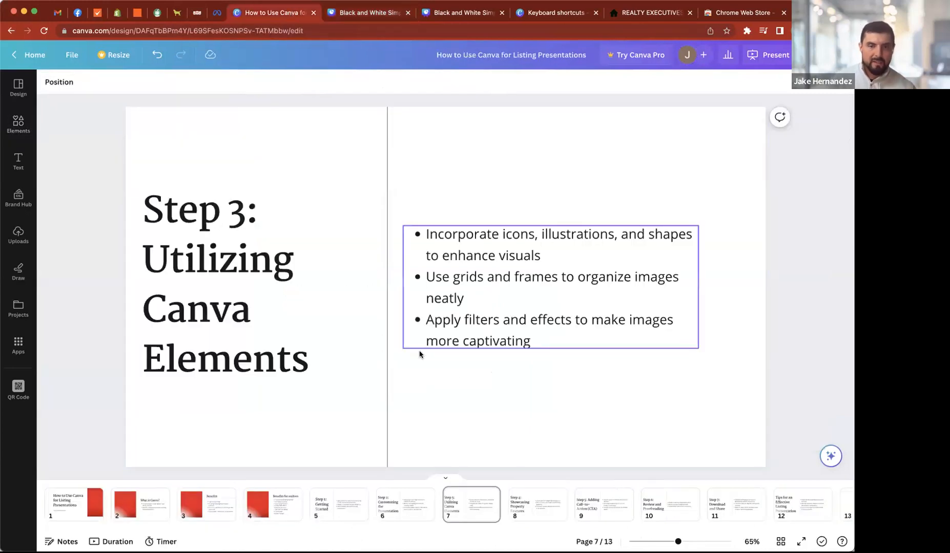
pyautogui.click(480, 414)
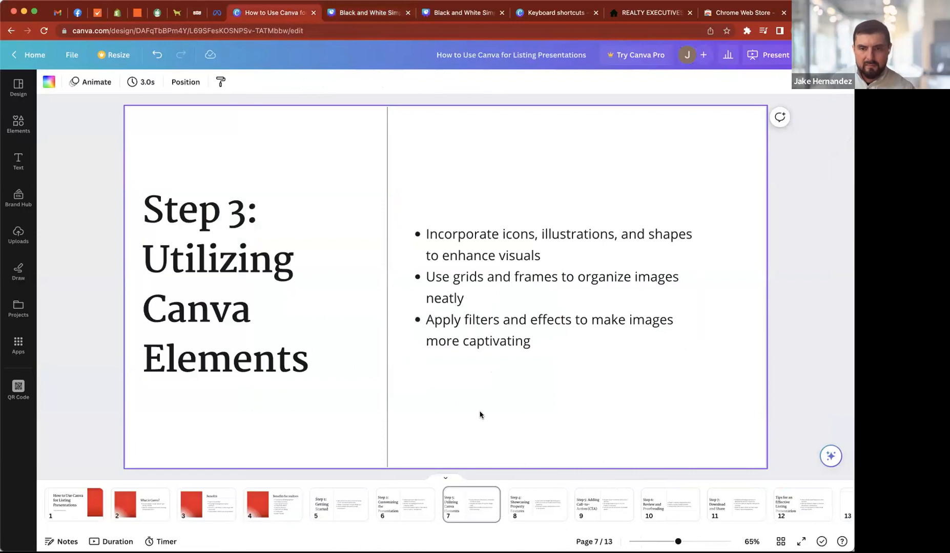
pyautogui.press('Down')
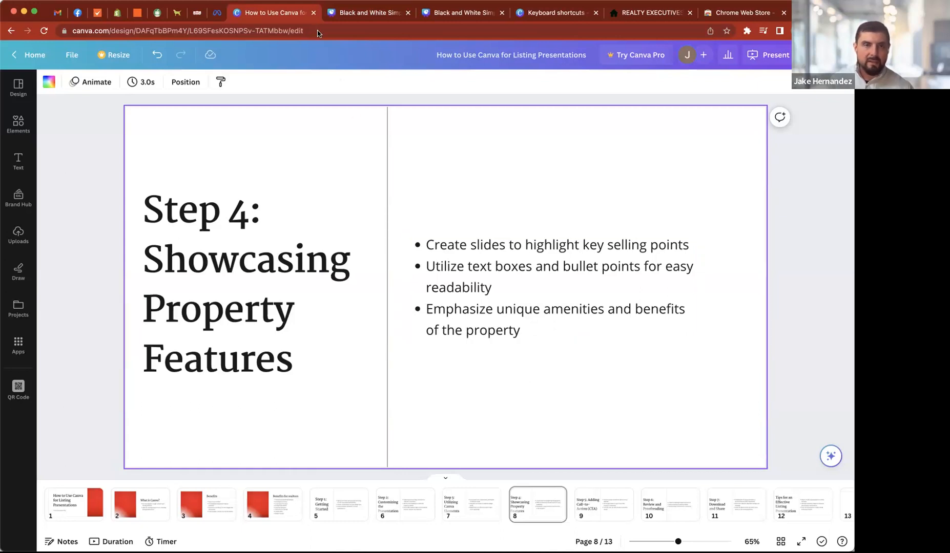
# - Return to the real estate listing presentation and delete the Years of Experience and Specializations text blocks on page 2
pyautogui.click(338, 12)
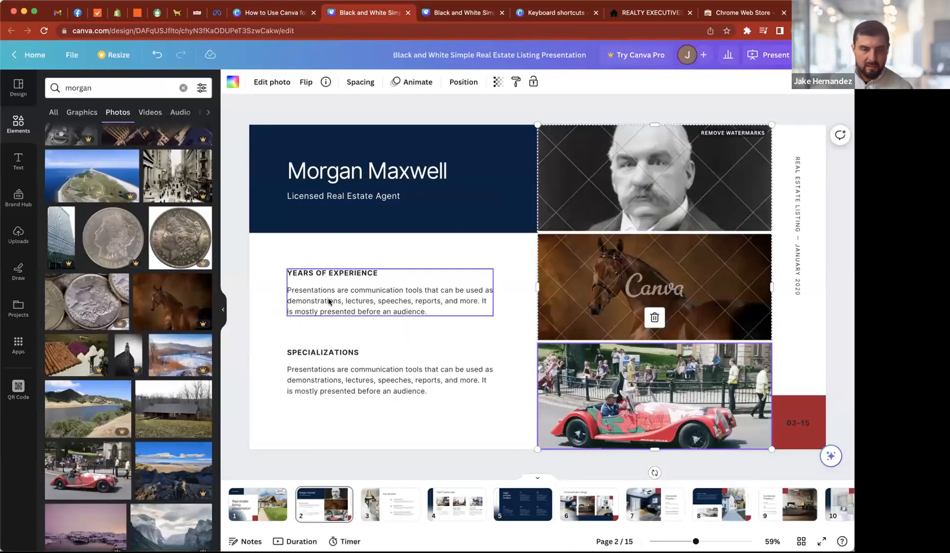
pyautogui.moveTo(271, 267); pyautogui.dragTo(387, 377)
pyautogui.press('Delete')
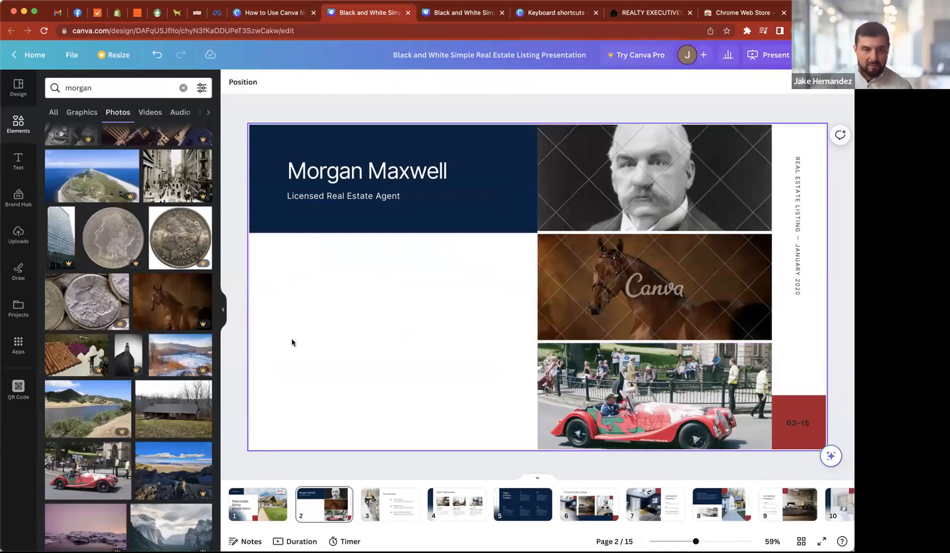
# - Add a text box below the navy header block and enlarge it to a font size of about 35.9
pyautogui.press('t')
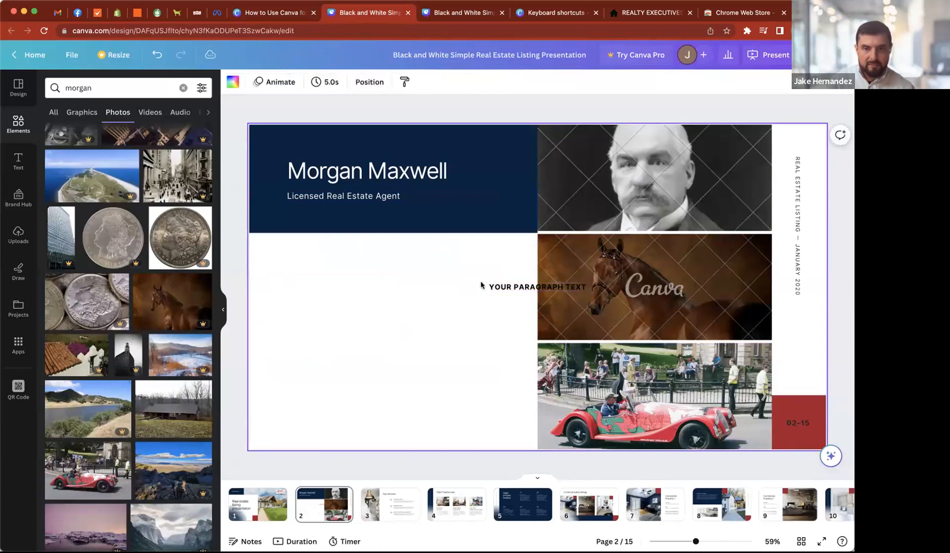
pyautogui.moveTo(487, 286); pyautogui.dragTo(299, 257)
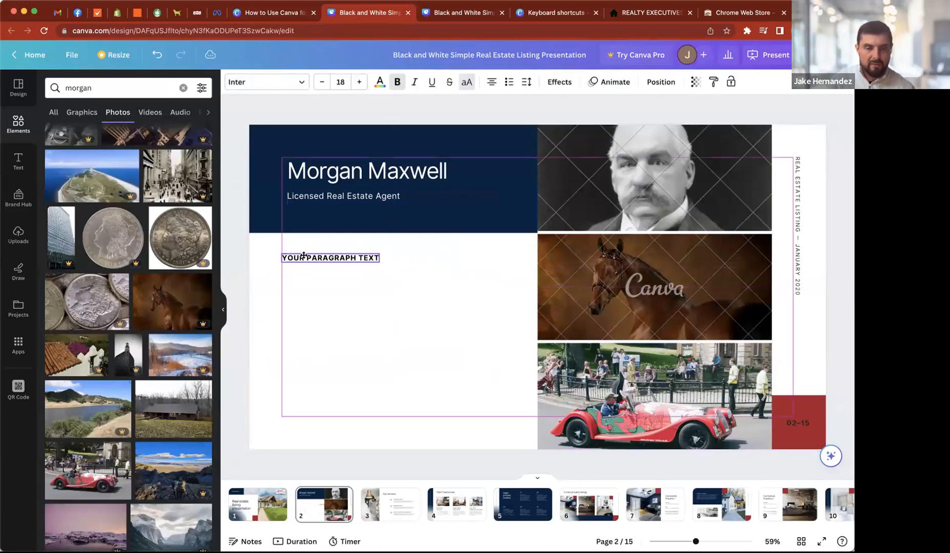
pyautogui.moveTo(376, 261); pyautogui.dragTo(475, 271)
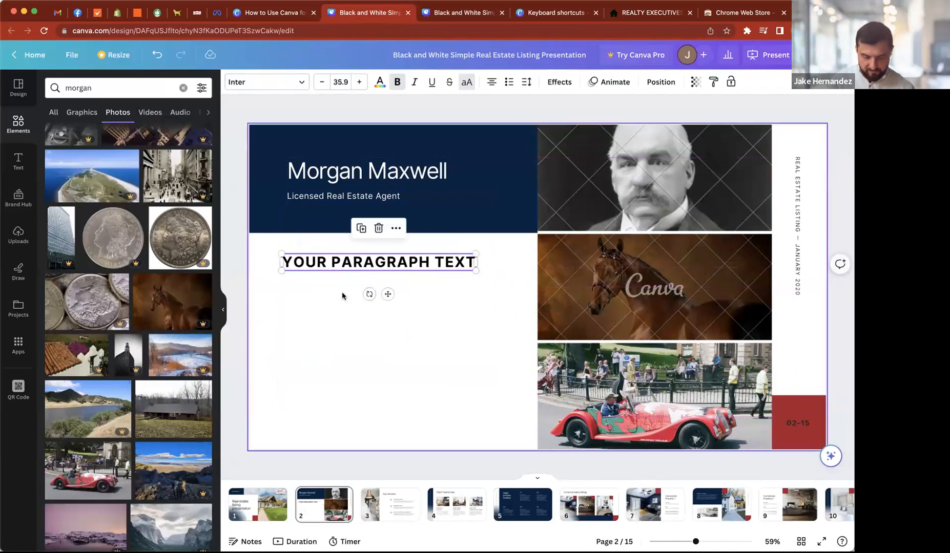
# - Replace the enlarged text box's placeholder with the heading "PROPERTY FEATURES"
pyautogui.click(329, 296)
pyautogui.doubleClick(338, 262)
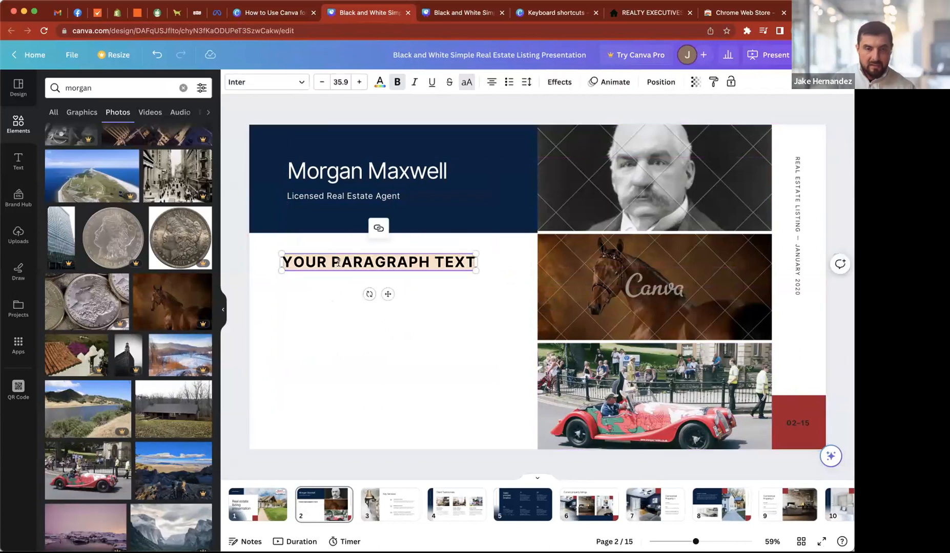
pyautogui.write('PRO')
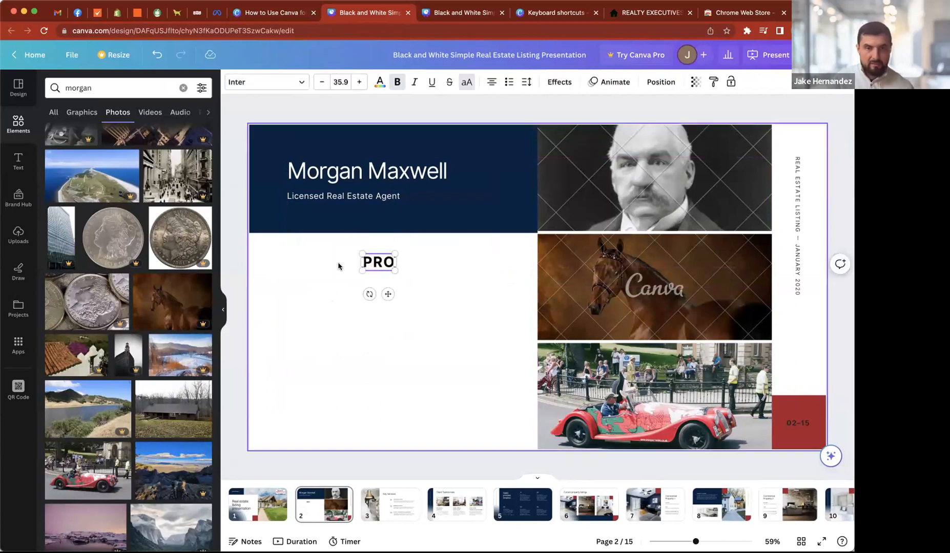
pyautogui.write('PERTY FEATURES')
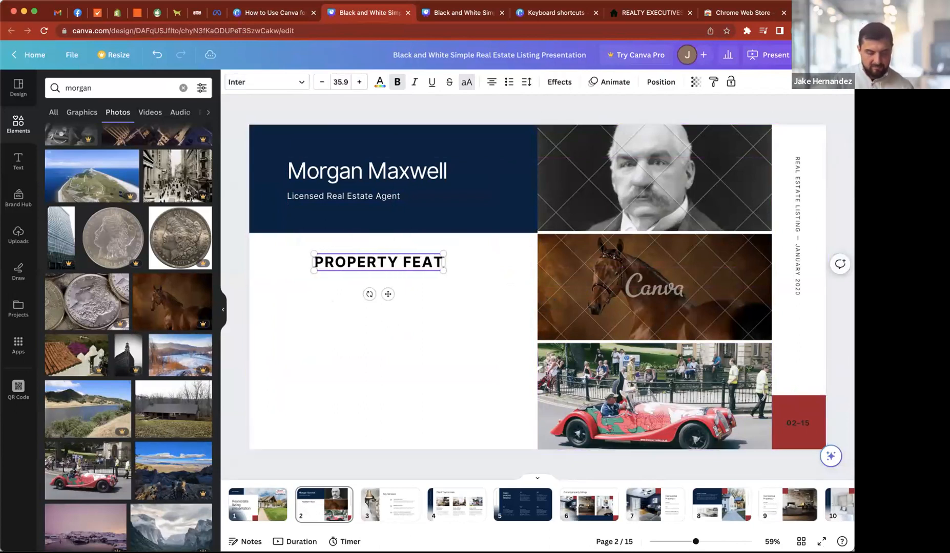
pyautogui.click(324, 296)
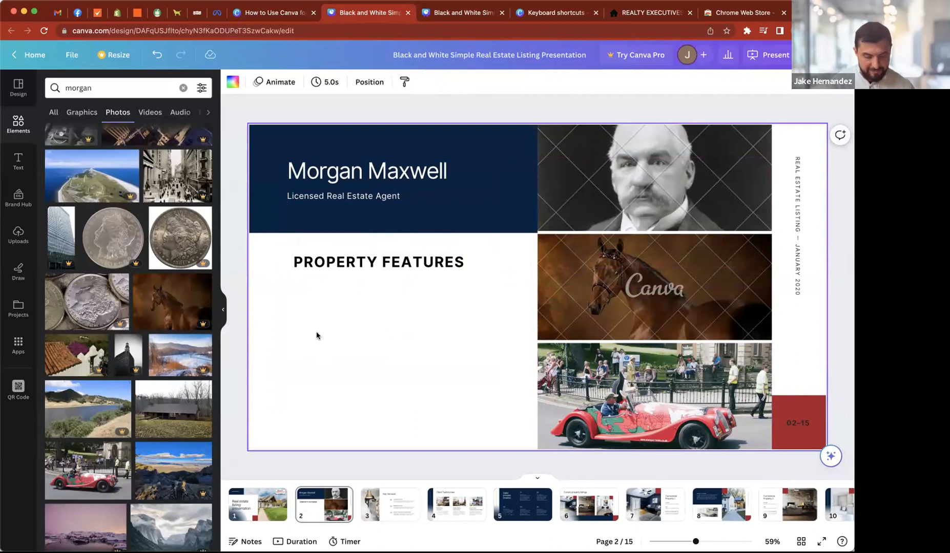
# - Add a second text box directly under the Property Features heading, lined up with its start, and left-align its text
pyautogui.press('t')
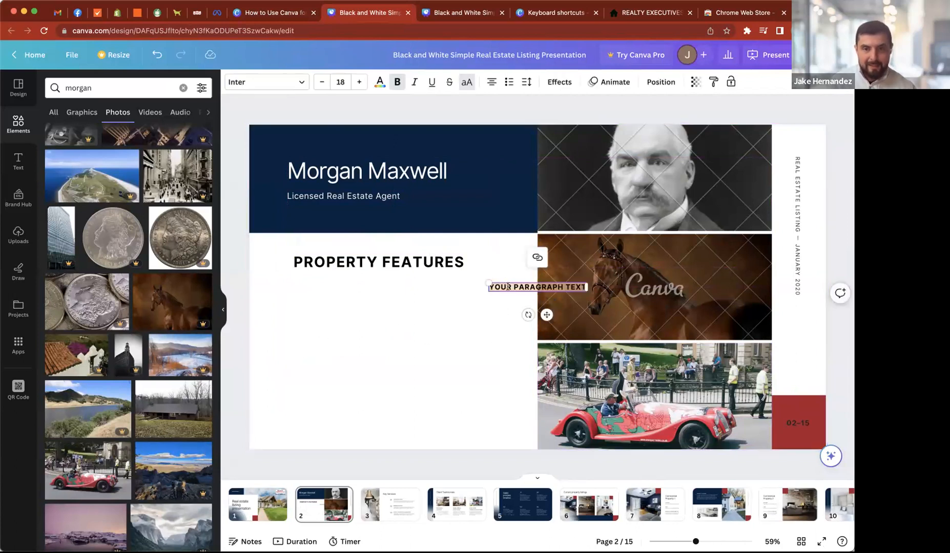
pyautogui.click(471, 322)
pyautogui.moveTo(501, 295); pyautogui.dragTo(308, 288)
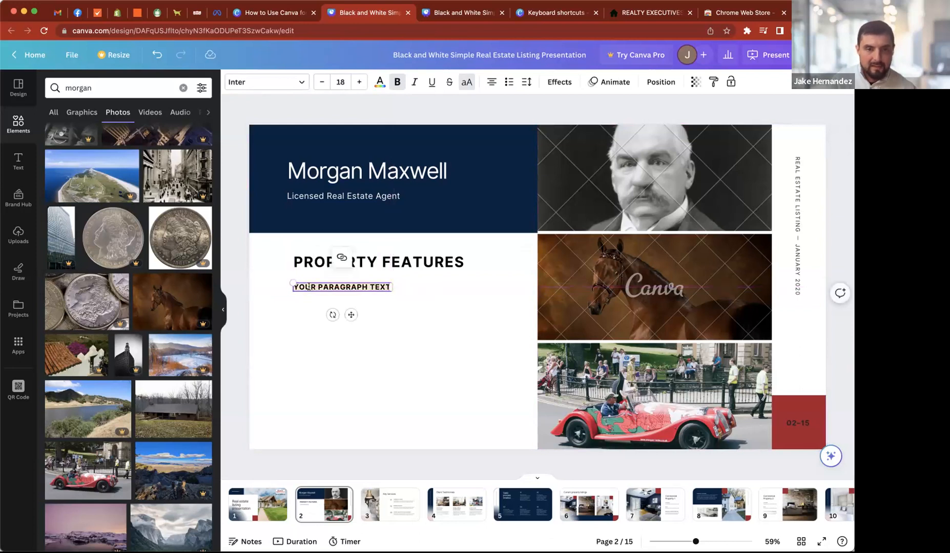
pyautogui.click(491, 82)
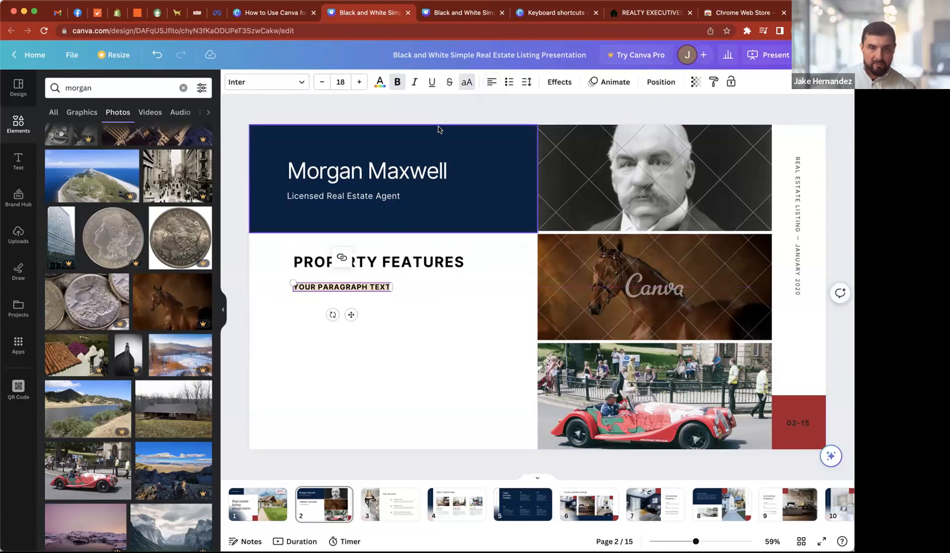
# - Replace the new text box's placeholder with two lines reading "2 BEDROOMS" and "15 BATHROOMS"
pyautogui.press('BackSpace')
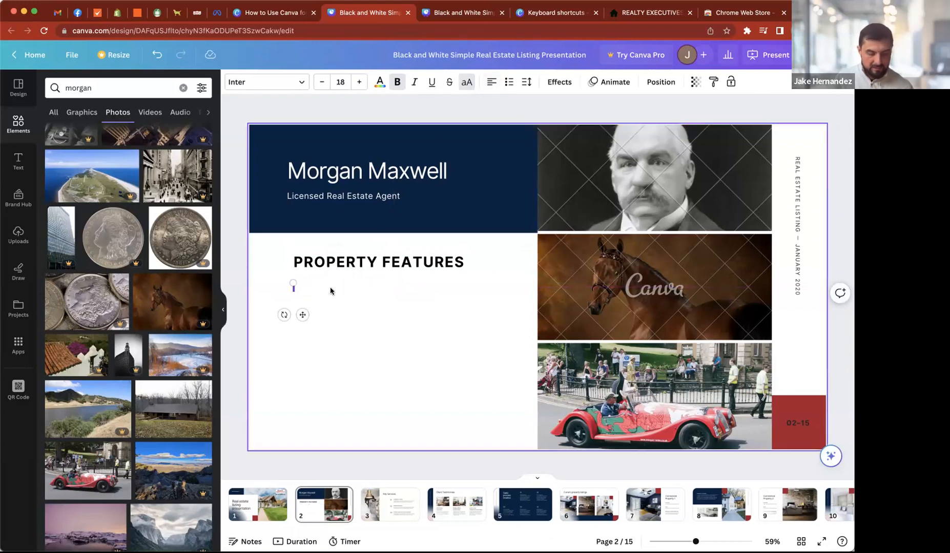
pyautogui.write('2 BEDROOM')
pyautogui.write('S ')
pyautogui.write('5 BATHROOMS')
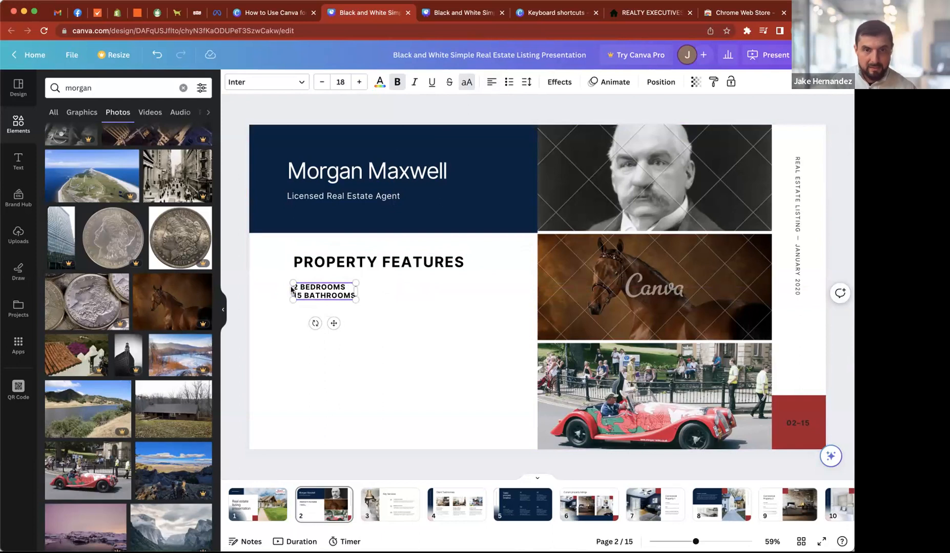
pyautogui.click(297, 380)
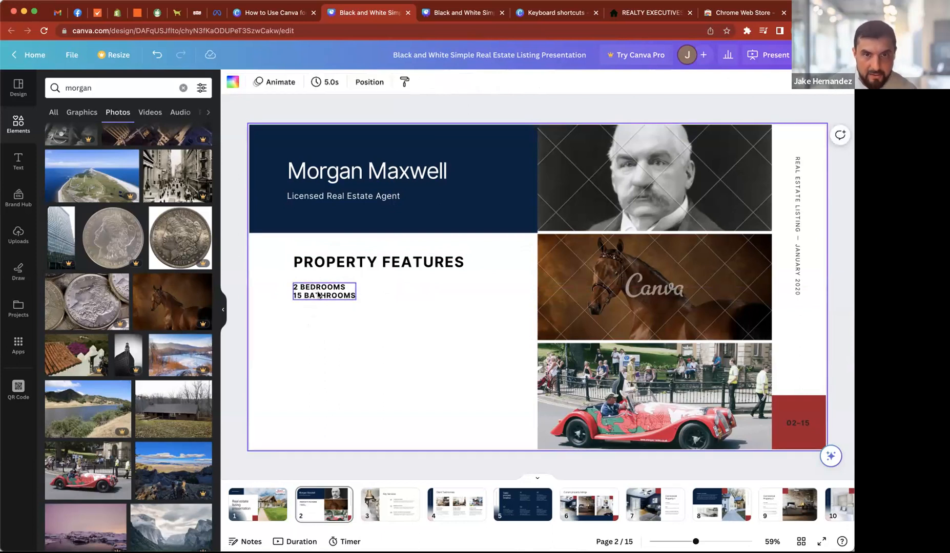
pyautogui.click(319, 294)
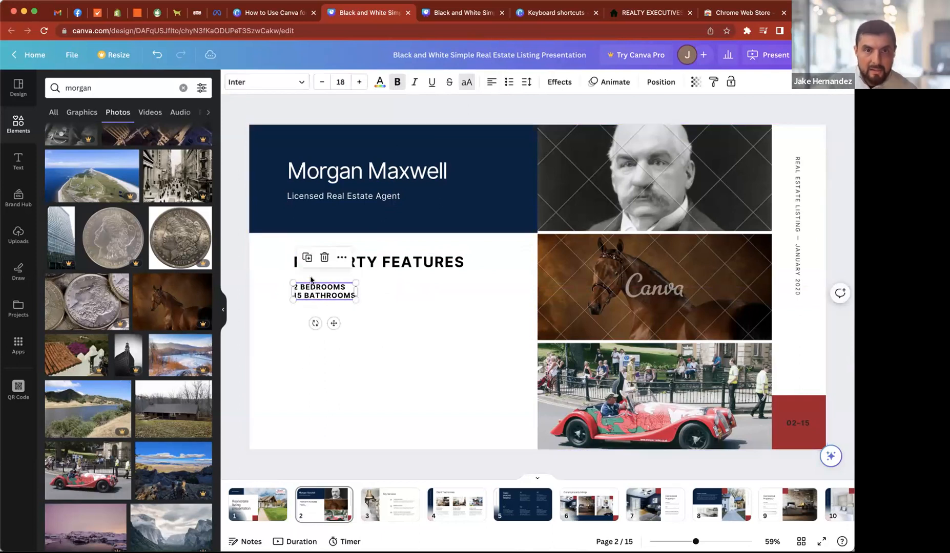
pyautogui.click(509, 83)
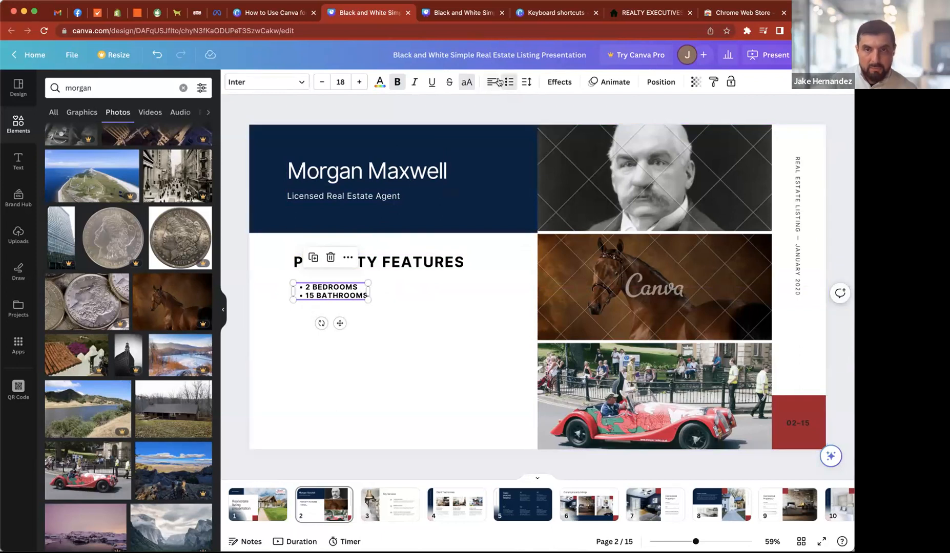
pyautogui.click(510, 82)
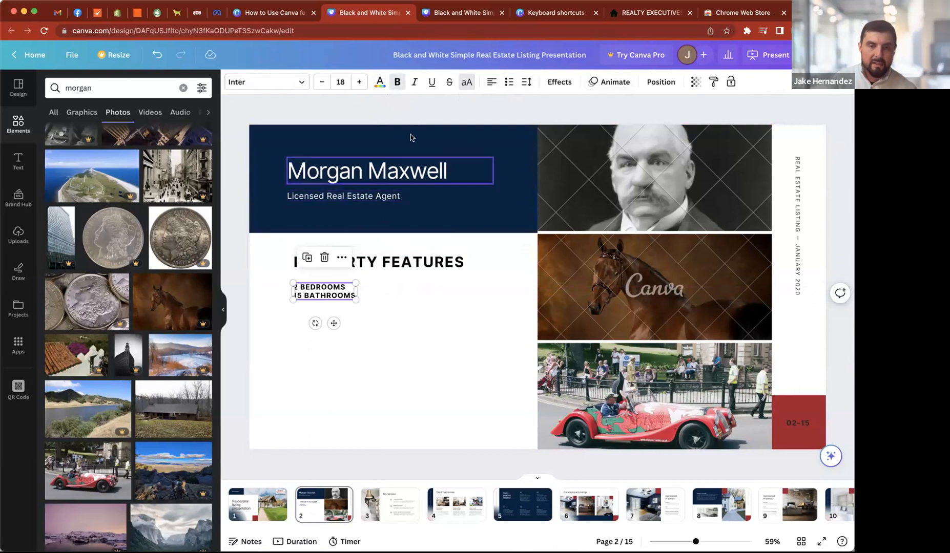
# - Remove bold from the bedrooms and bathrooms text and look through the available fonts and text colors
pyautogui.click(397, 82)
pyautogui.click(266, 82)
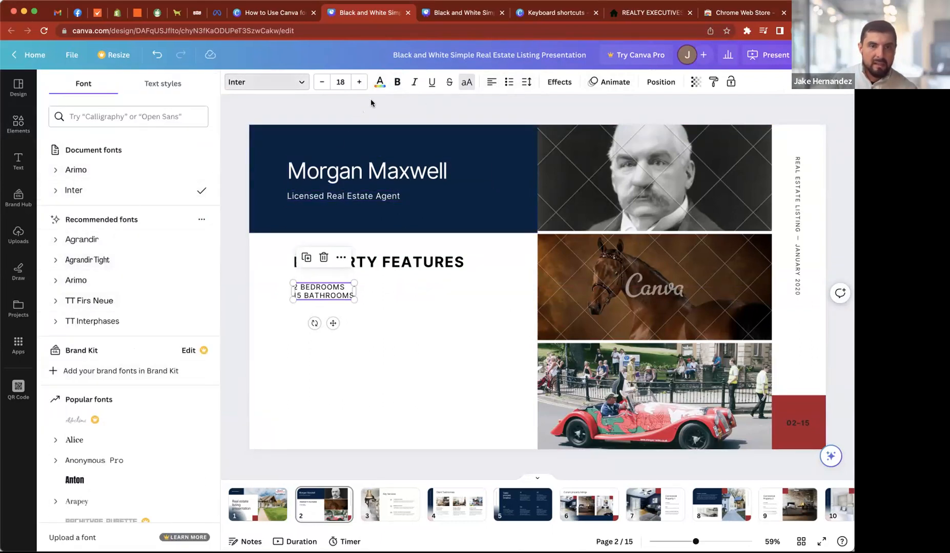
pyautogui.click(380, 84)
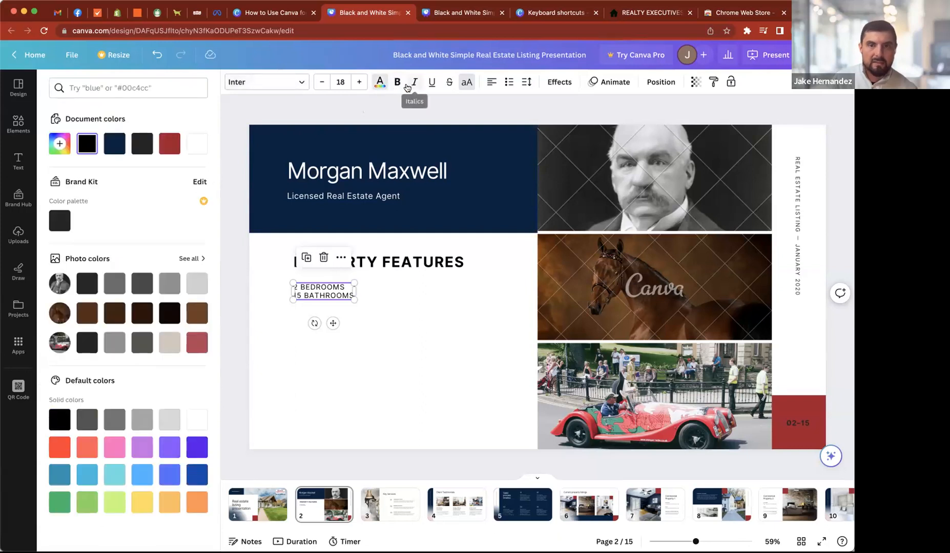
pyautogui.click(441, 113)
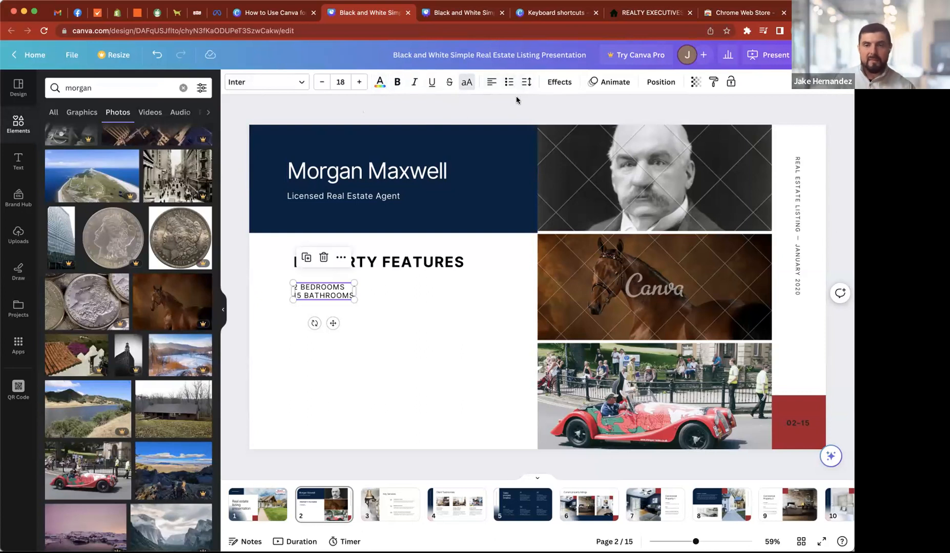
# - Set the bedrooms and bathrooms text's line spacing to 1.62 and view the available text effects
pyautogui.click(526, 82)
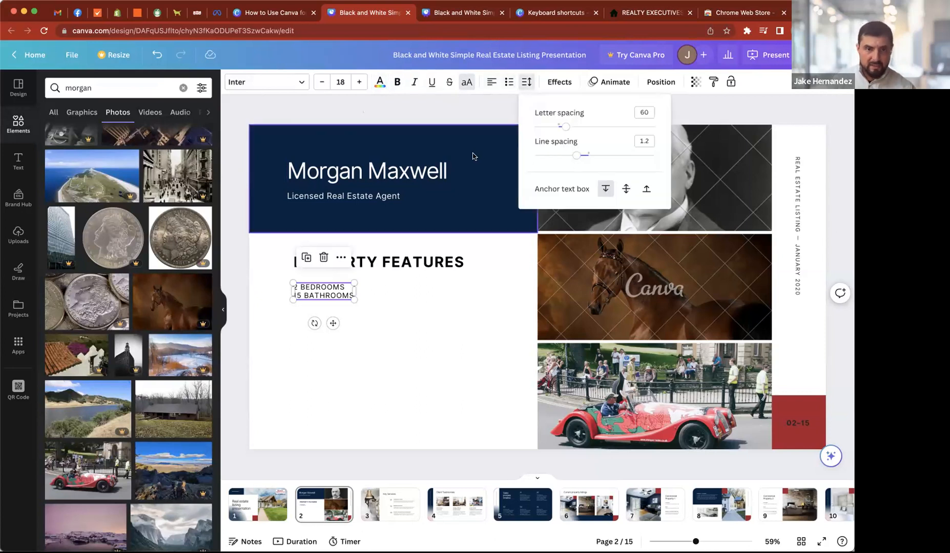
pyautogui.moveTo(576, 155); pyautogui.dragTo(602, 155)
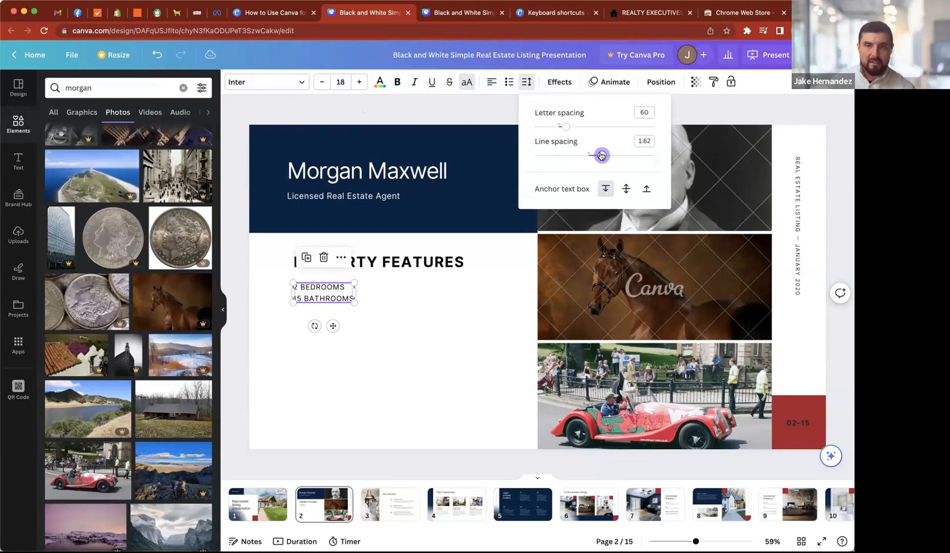
pyautogui.click(558, 83)
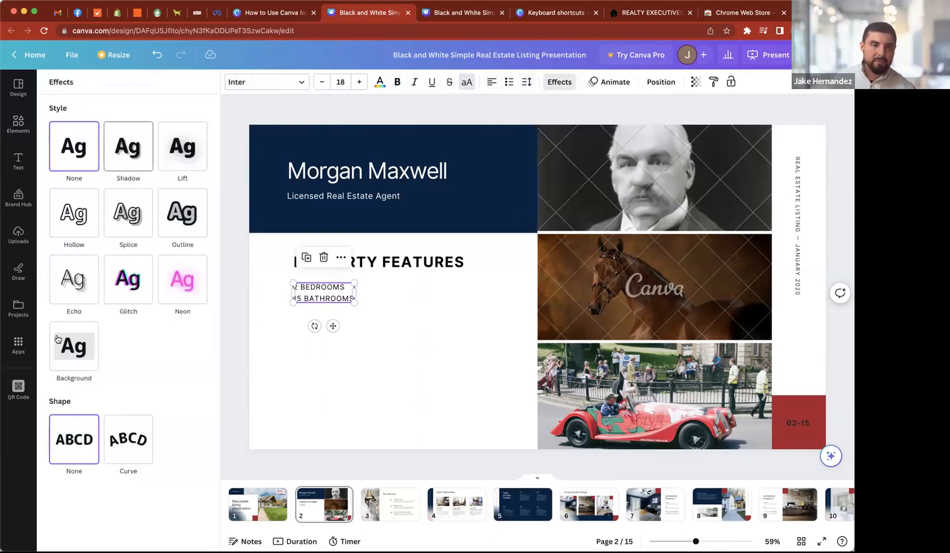
pyautogui.click(426, 360)
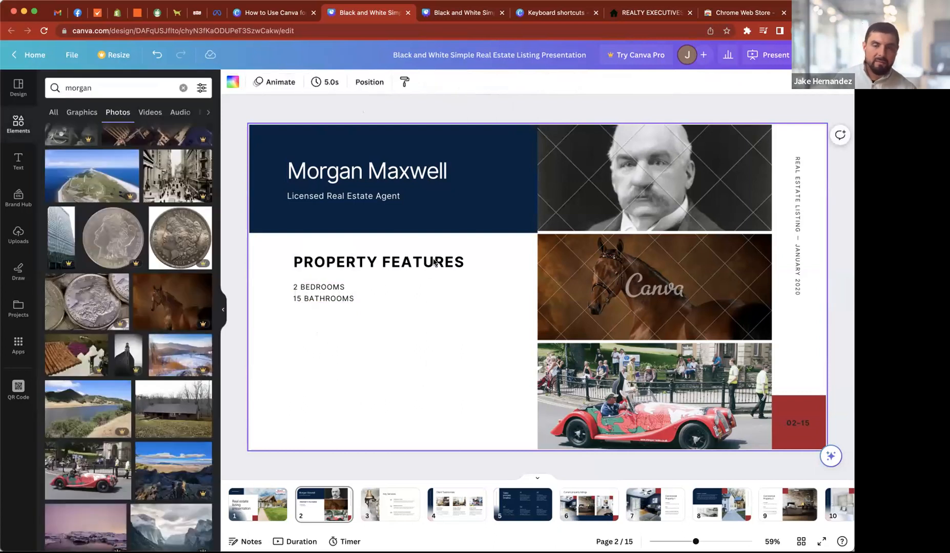
# - Format the bedrooms and bathrooms lines as a bulleted list
pyautogui.click(303, 296)
pyautogui.click(509, 82)
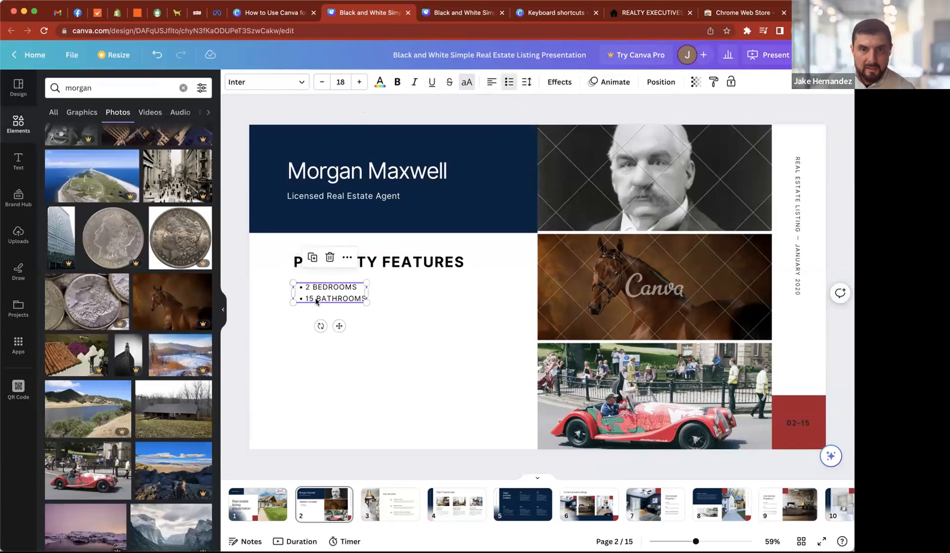
# - Widen the bulleted bedrooms and bathrooms text box to about the width of the "PROPERTY FEATURES" heading
pyautogui.moveTo(367, 291); pyautogui.dragTo(468, 303)
pyautogui.click(387, 340)
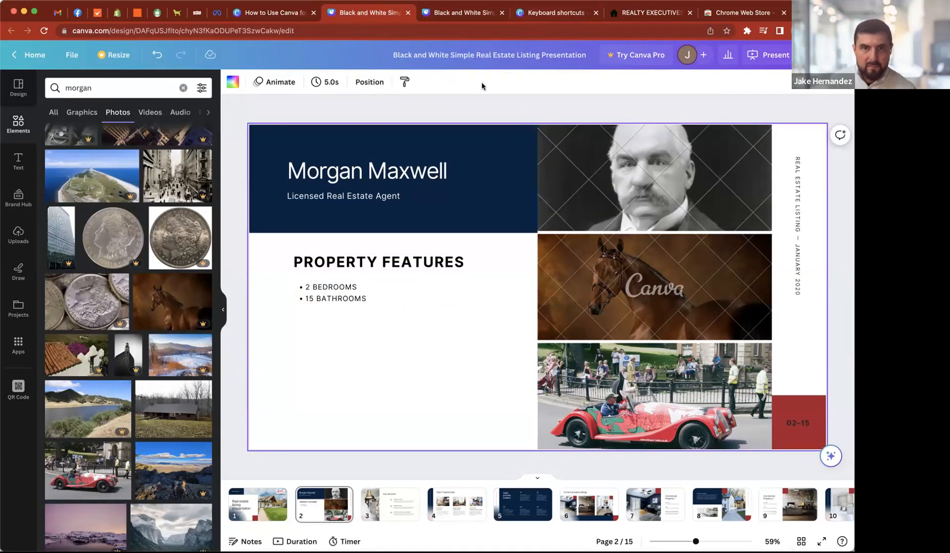
# - Switch to the "How to Use Canva for Listing Presentations" design, go to the Step 5 slide and highlight the QR codes bullet
pyautogui.click(283, 12)
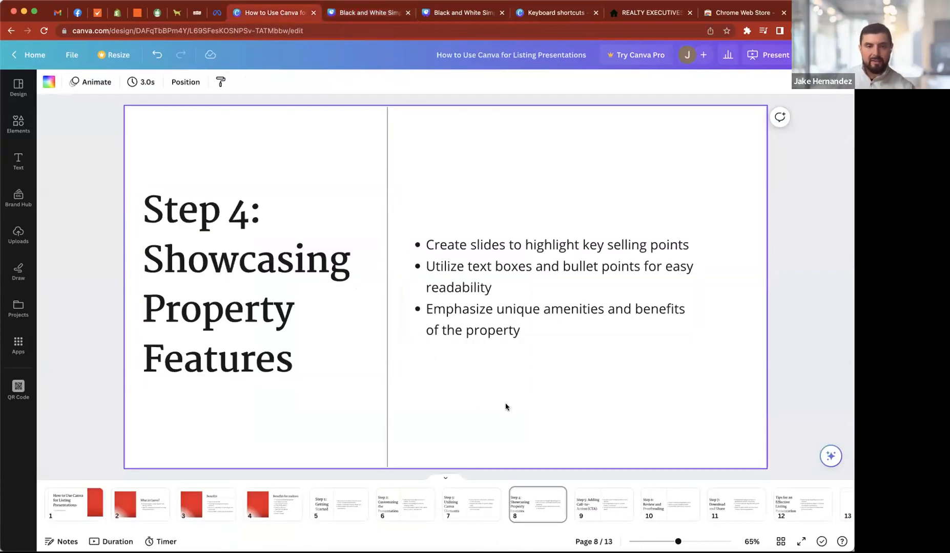
pyautogui.press('Right')
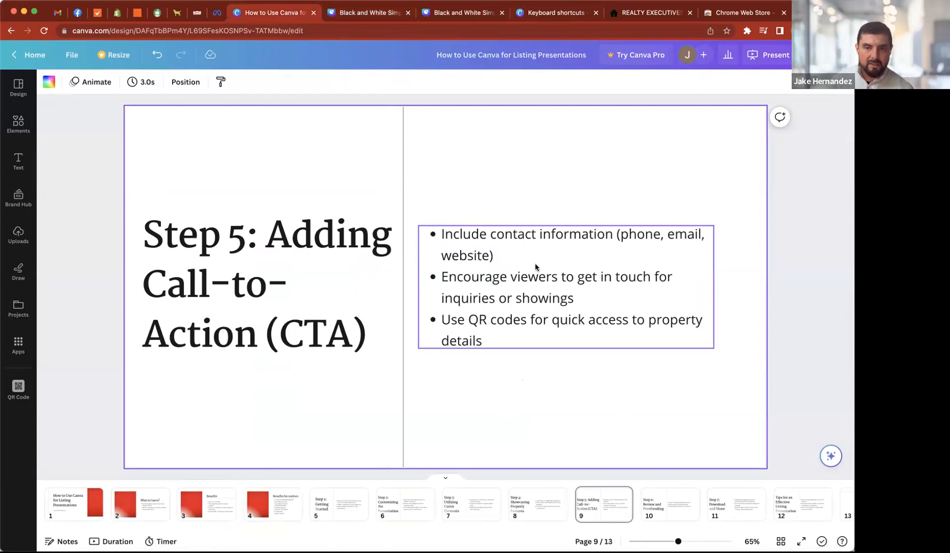
pyautogui.click(502, 336)
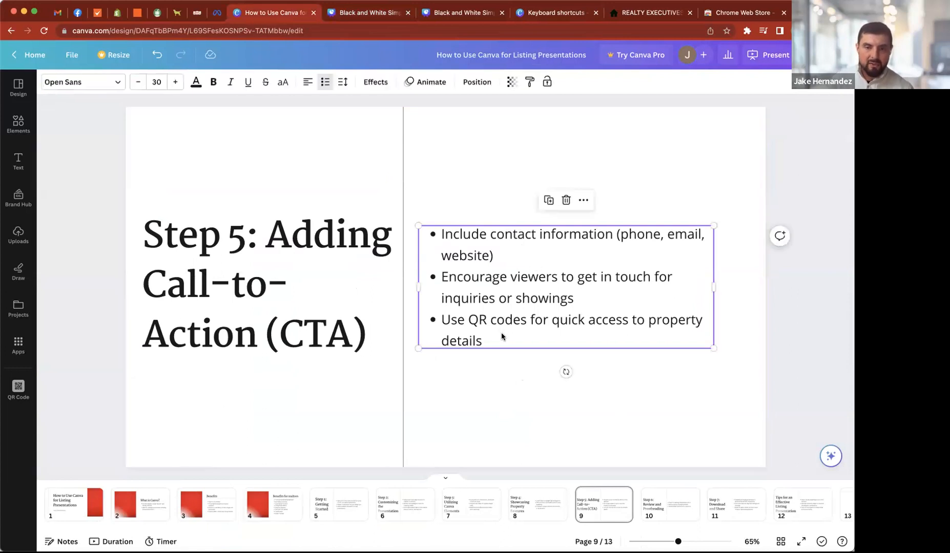
pyautogui.doubleClick(501, 336)
pyautogui.moveTo(502, 334); pyautogui.dragTo(439, 322)
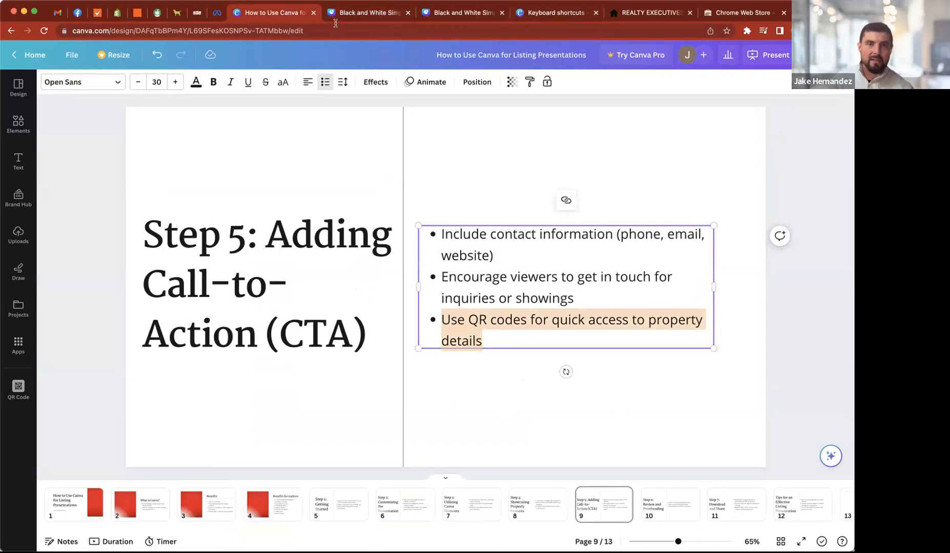
# - Return to the listing presentation and add a text box below the property features bullets containing the agent's full name
pyautogui.click(375, 17)
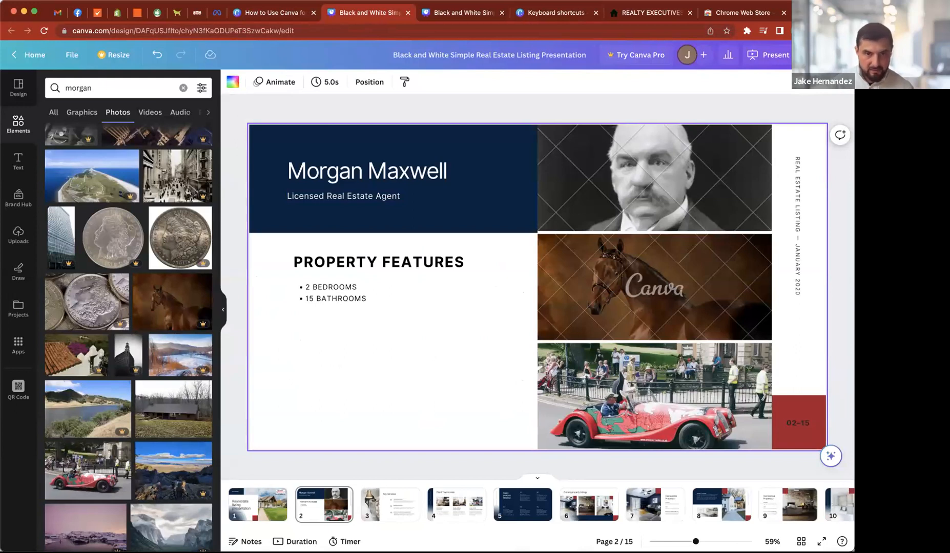
pyautogui.press('t')
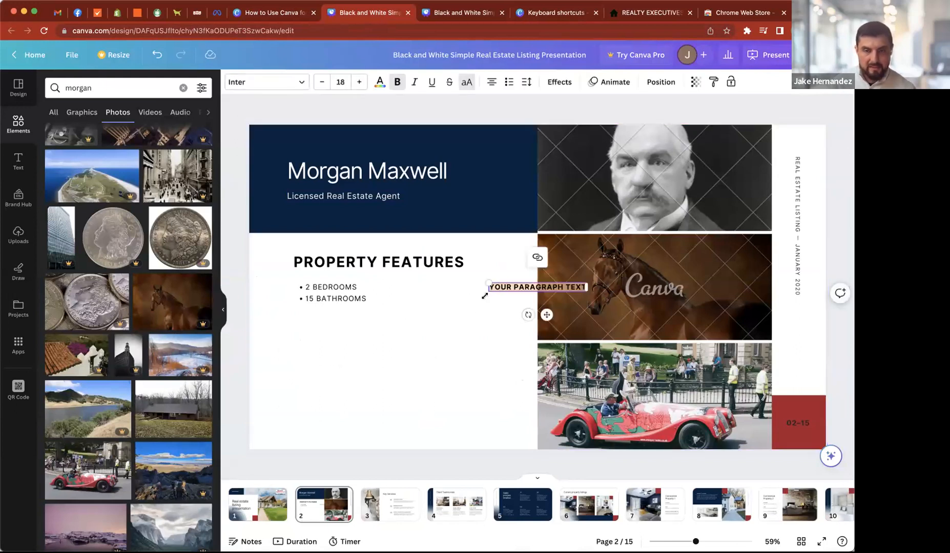
pyautogui.moveTo(513, 287); pyautogui.dragTo(346, 320)
pyautogui.doubleClick(346, 321)
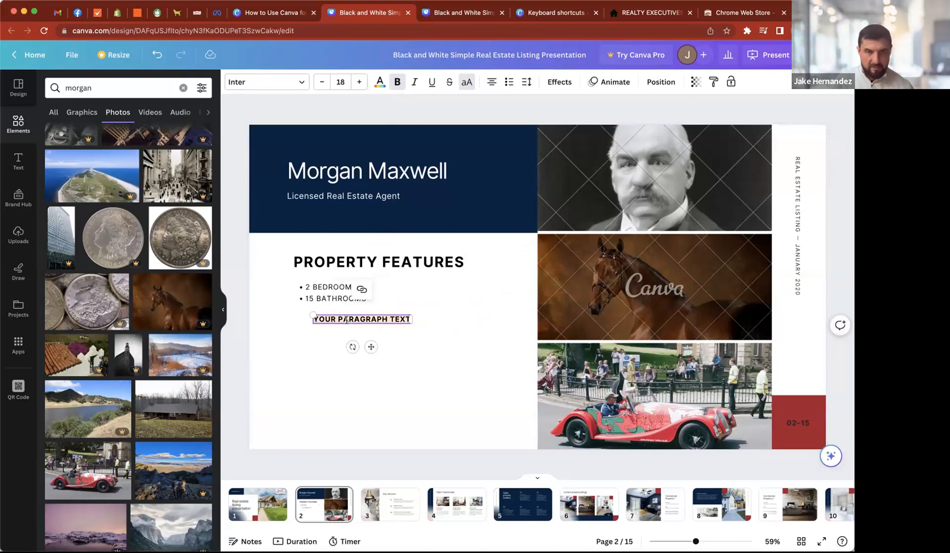
pyautogui.write('HERNANDEZ')
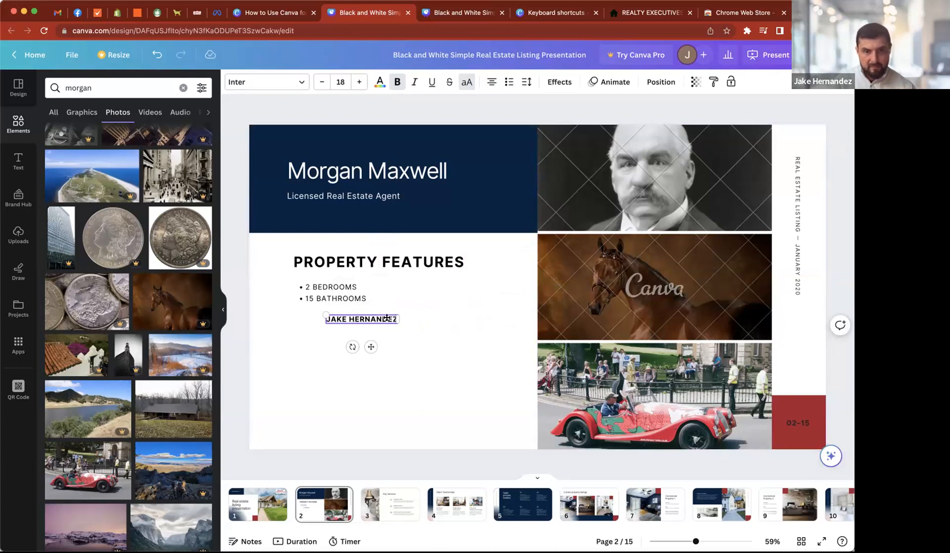
# - Enlarge the agent name text to size 31.3 and align its left edge with the "PROPERTY FEATURES" heading
pyautogui.moveTo(396, 323); pyautogui.dragTo(426, 356)
pyautogui.click(372, 362)
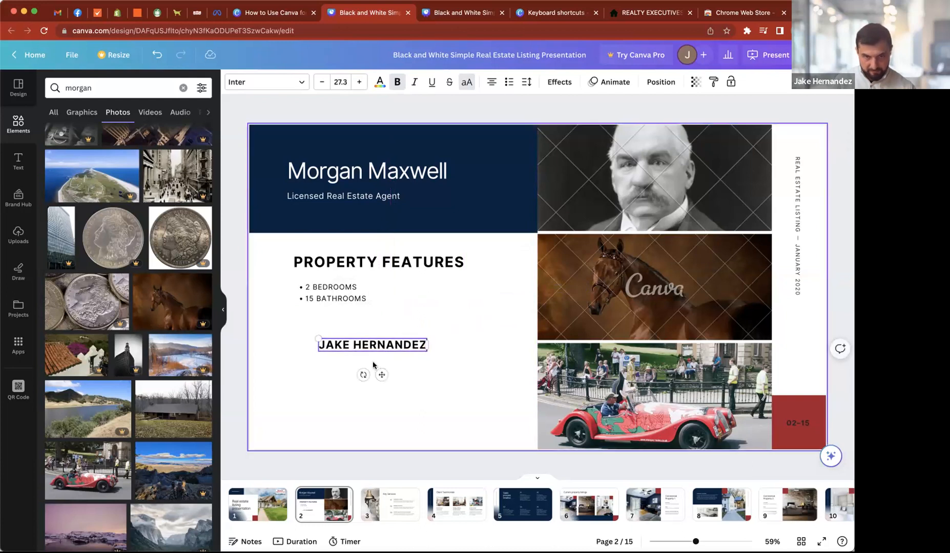
pyautogui.moveTo(339, 343); pyautogui.dragTo(314, 328)
pyautogui.click(356, 83)
pyautogui.click(357, 83)
pyautogui.click(356, 83)
pyautogui.click(357, 83)
pyautogui.click(356, 84)
pyautogui.click(356, 84)
pyautogui.click(356, 85)
pyautogui.click(323, 84)
pyautogui.click(322, 84)
pyautogui.click(322, 84)
pyautogui.click(322, 84)
pyautogui.click(322, 84)
pyautogui.click(359, 84)
pyautogui.click(358, 85)
pyautogui.click(359, 84)
pyautogui.click(323, 85)
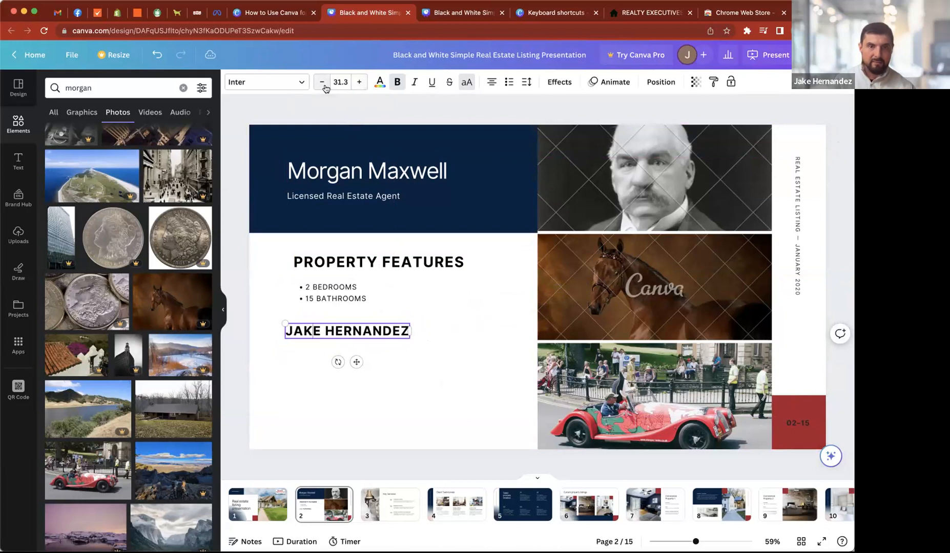
pyautogui.click(344, 388)
pyautogui.moveTo(325, 336); pyautogui.dragTo(333, 336)
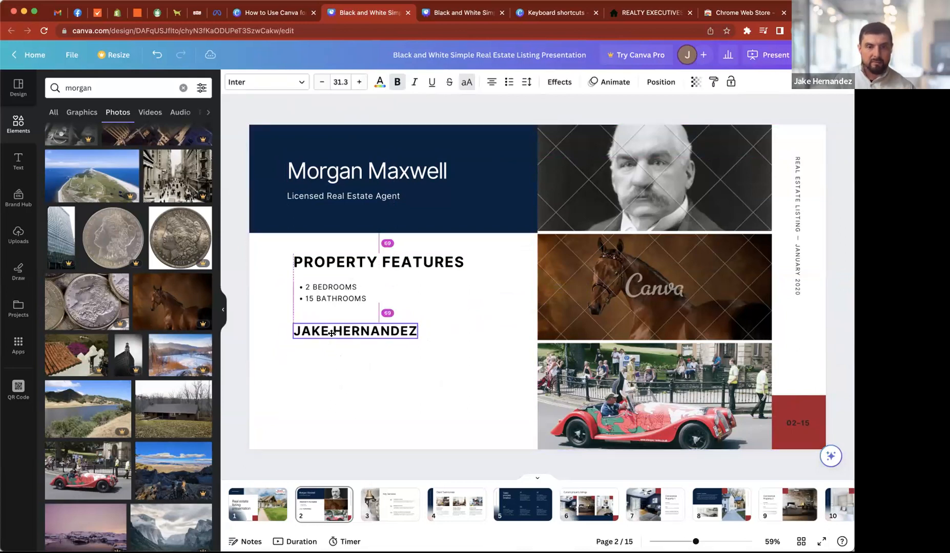
# - Duplicate the agent name text box directly below and replace the copy's text with "PHONE"
pyautogui.hotkey('ctrl', 'd')
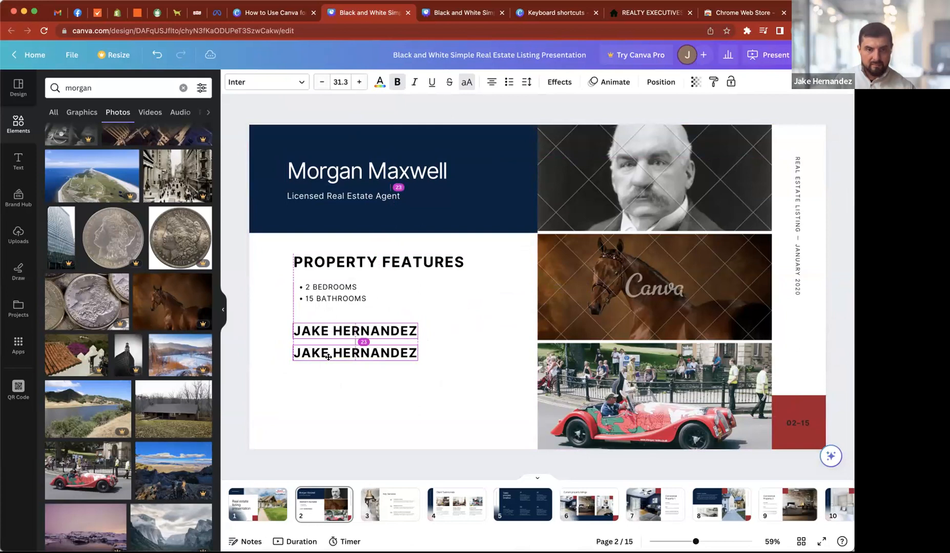
pyautogui.doubleClick(314, 353)
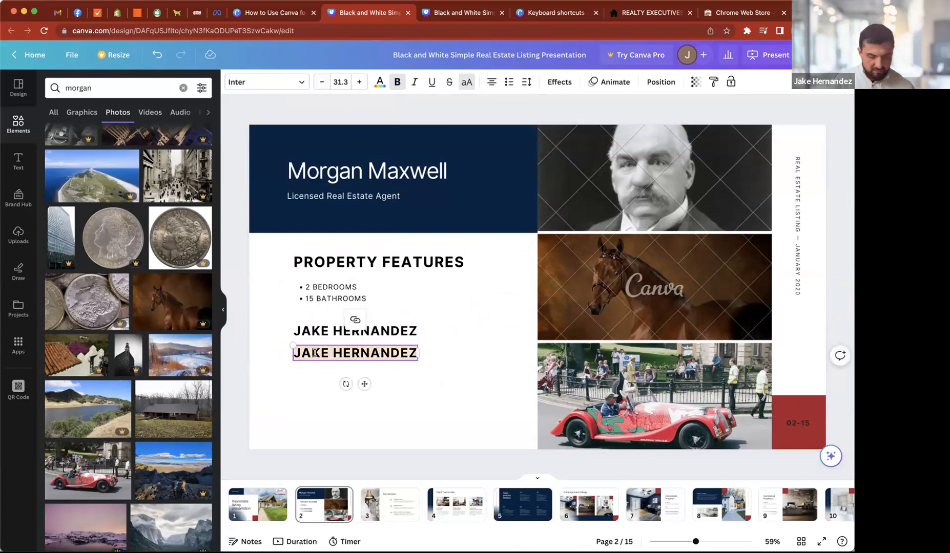
pyautogui.write('PHONE')
pyautogui.click(302, 386)
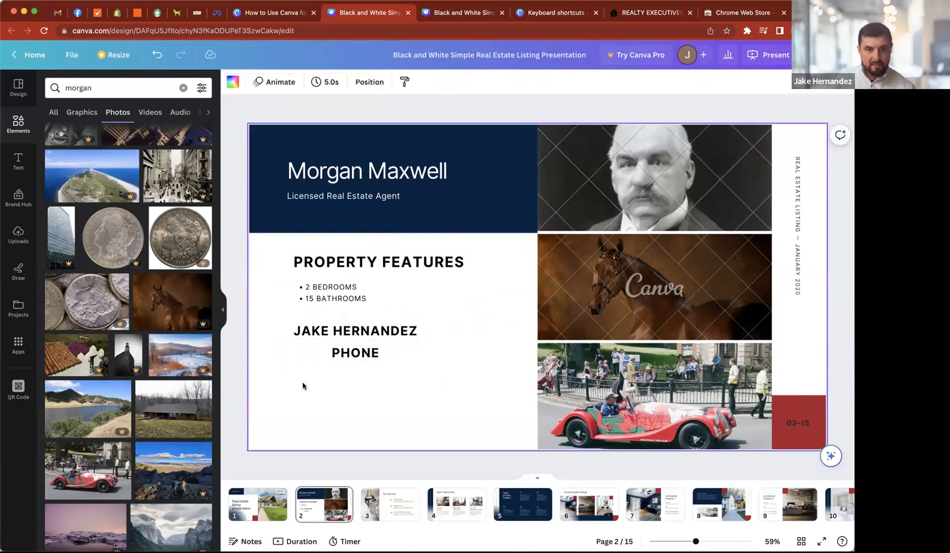
# - Left-align the "PHONE" text, line it up under the agent name and widen its box to the name's width
pyautogui.moveTo(345, 353); pyautogui.dragTo(344, 346)
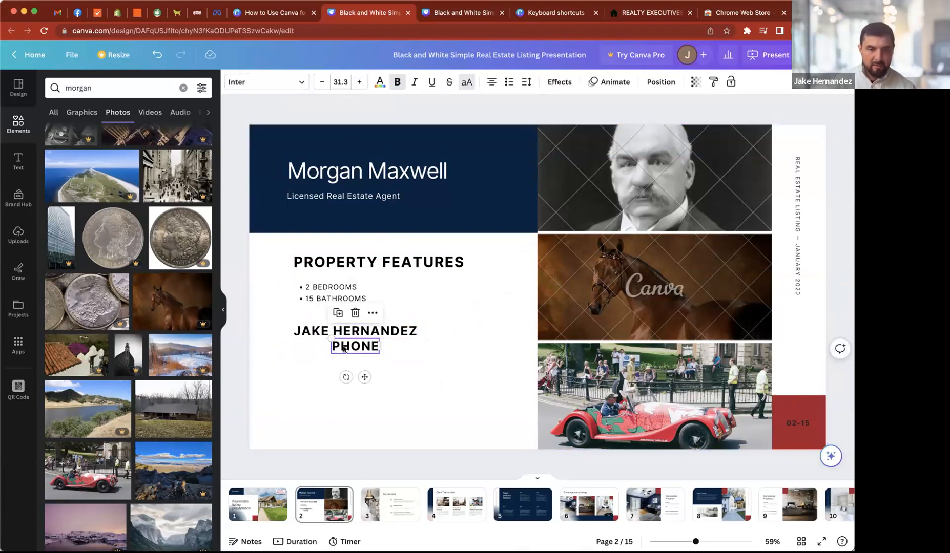
pyautogui.moveTo(344, 348); pyautogui.dragTo(345, 354)
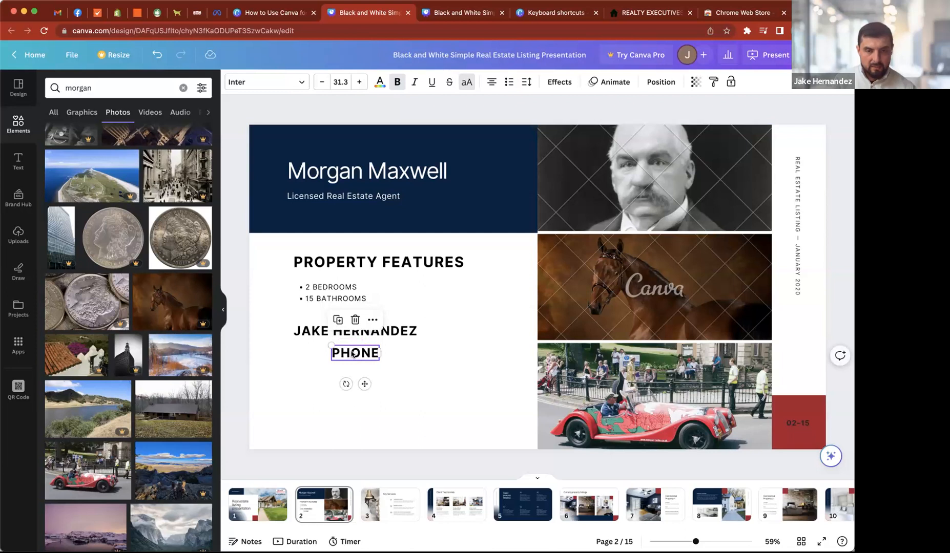
pyautogui.moveTo(350, 354); pyautogui.dragTo(311, 350)
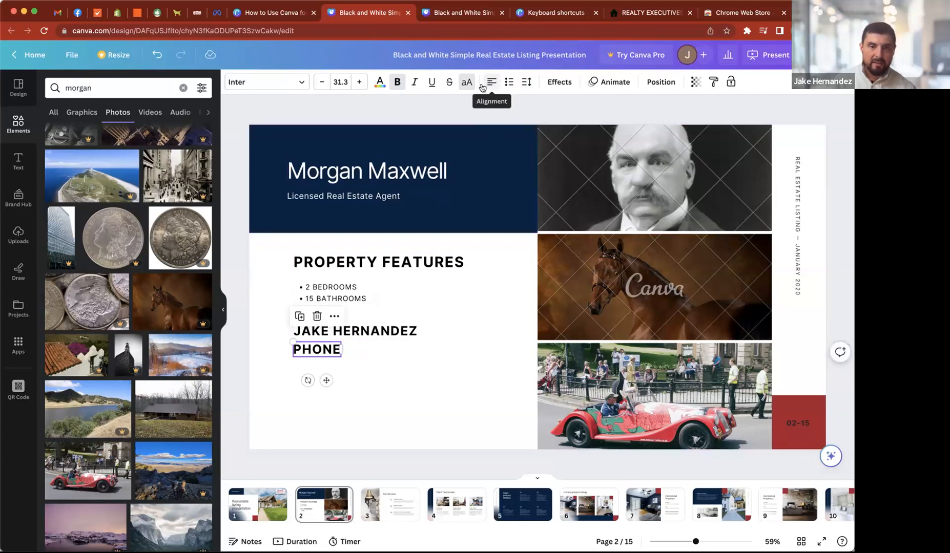
pyautogui.moveTo(340, 349); pyautogui.dragTo(417, 352)
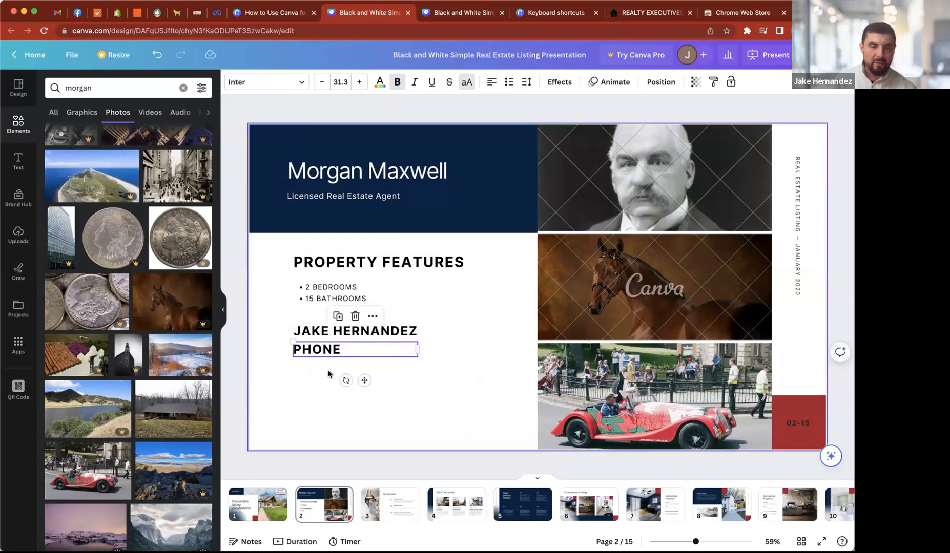
# - Append a colon and the phone number to the "PHONE" text, widening the box to fit it on one line
pyautogui.write(': ')
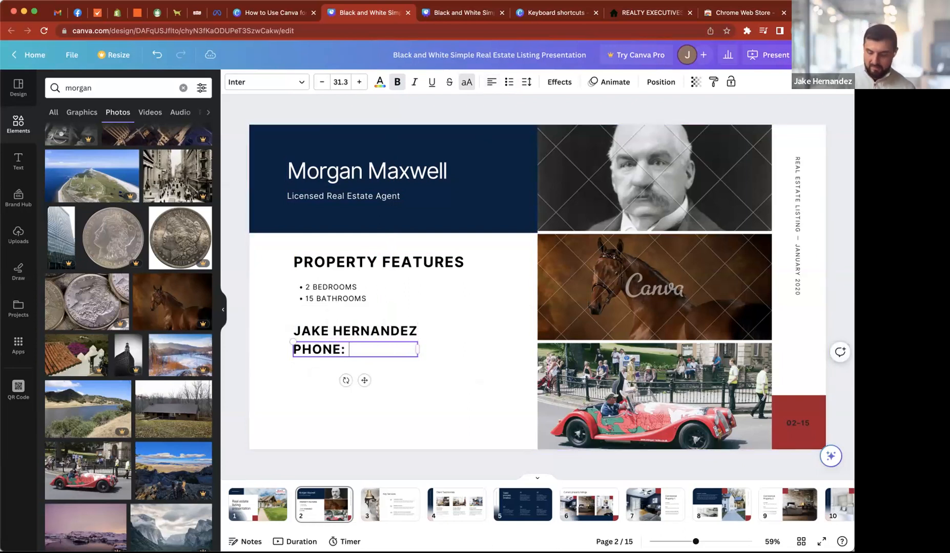
pyautogui.write('333 333')
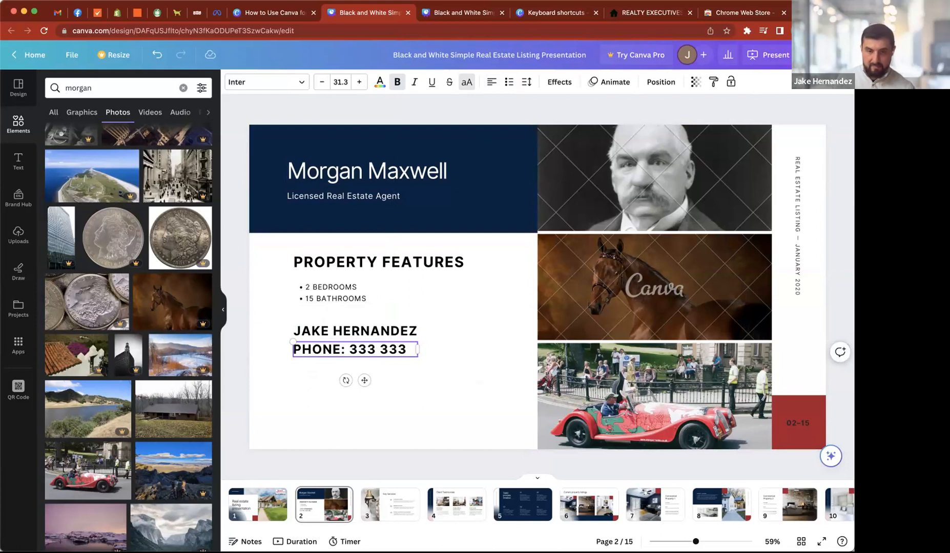
pyautogui.write(' 3333')
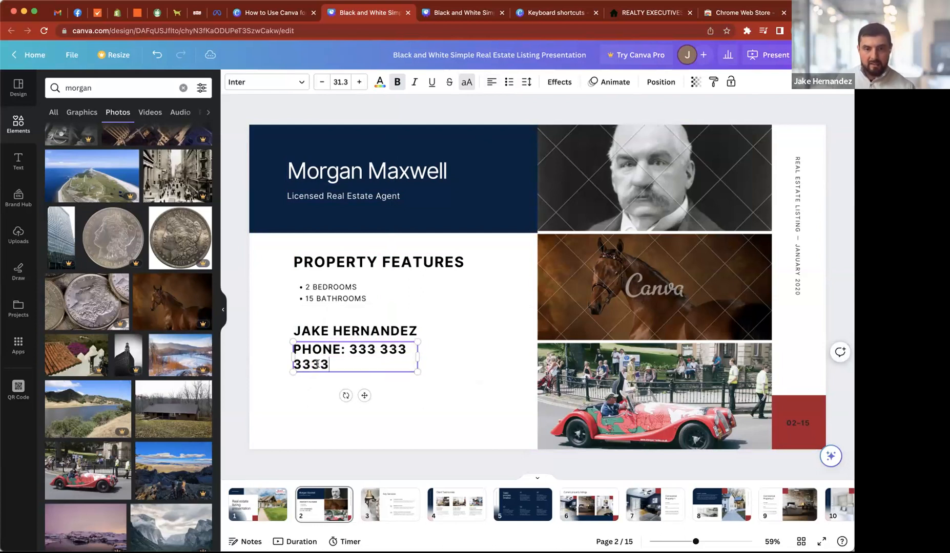
pyautogui.moveTo(417, 353); pyautogui.dragTo(459, 353)
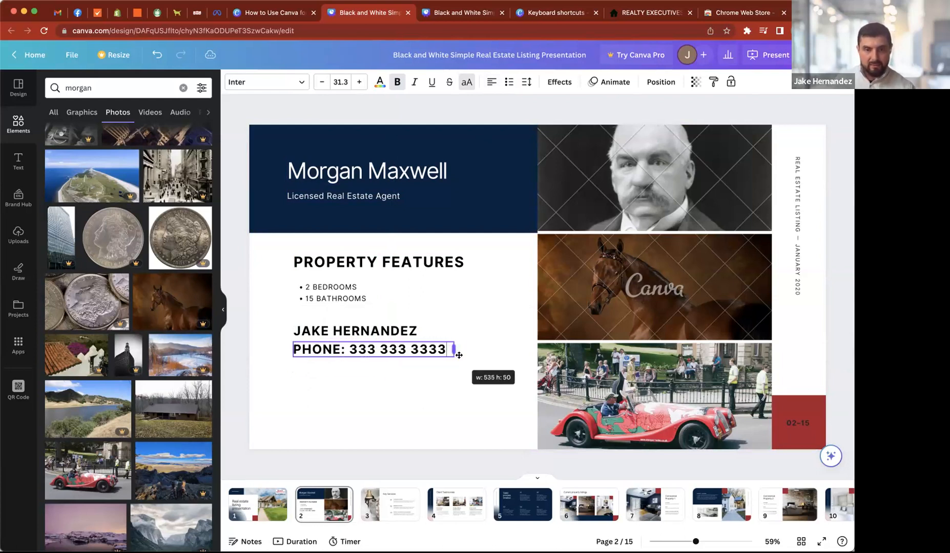
pyautogui.click(301, 378)
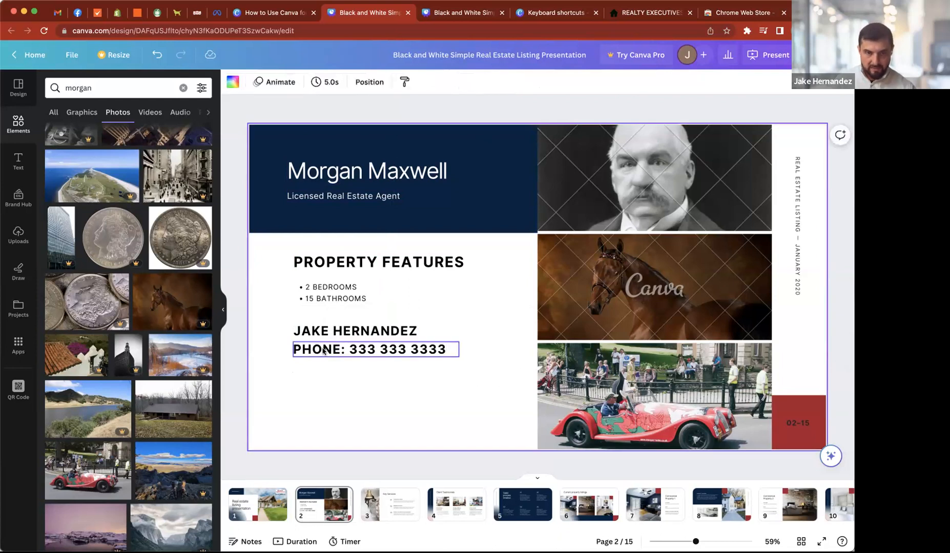
# - Duplicate the phone line directly below and replace the copy's text with the agent's website address
pyautogui.keyDown('alt'); pyautogui.moveTo(325, 351); pyautogui.dragTo(323, 366); pyautogui.keyUp('alt')
pyautogui.doubleClick(315, 365)
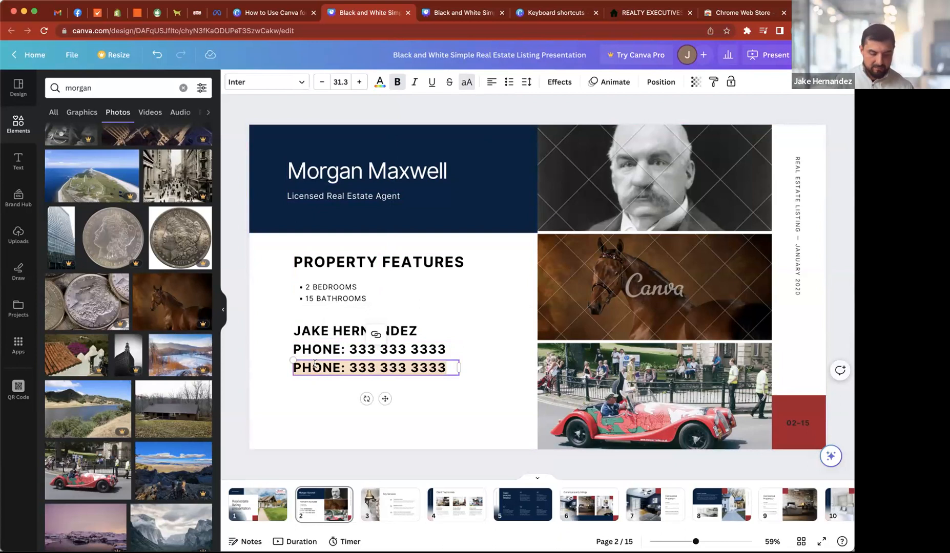
pyautogui.write('JAKE.COM')
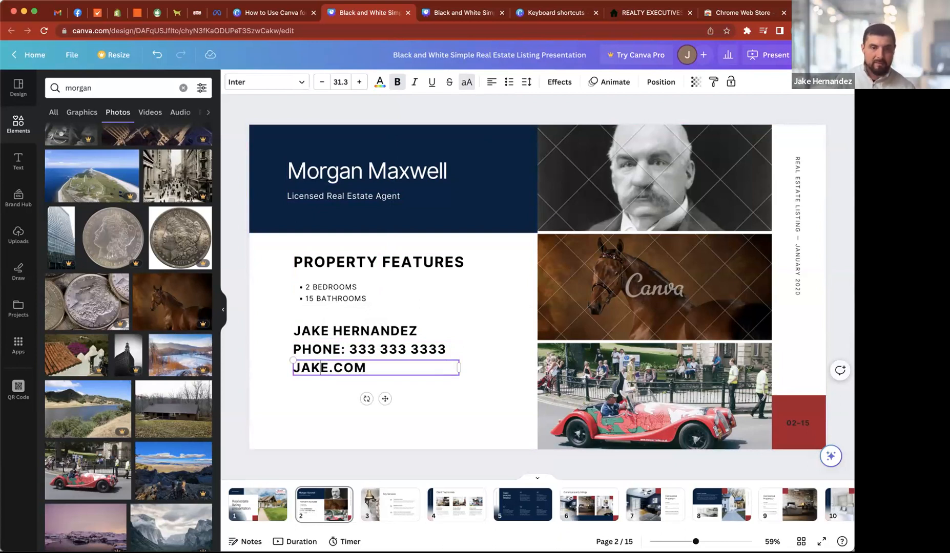
pyautogui.write('WWW.')
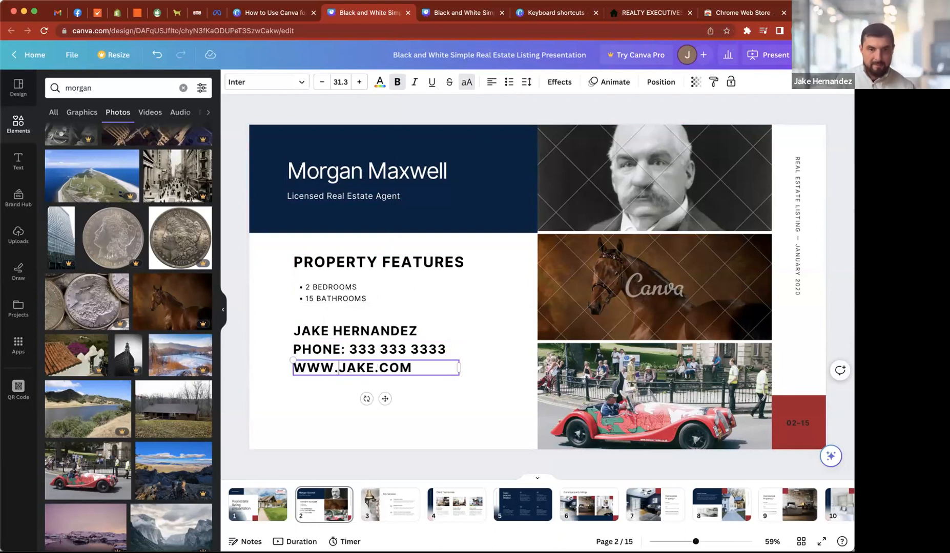
# - Select the name, phone and website lines together, scale them down to size 26.1 and move them toward the white area's lower middle
pyautogui.click(270, 344)
pyautogui.moveTo(270, 320); pyautogui.dragTo(377, 376)
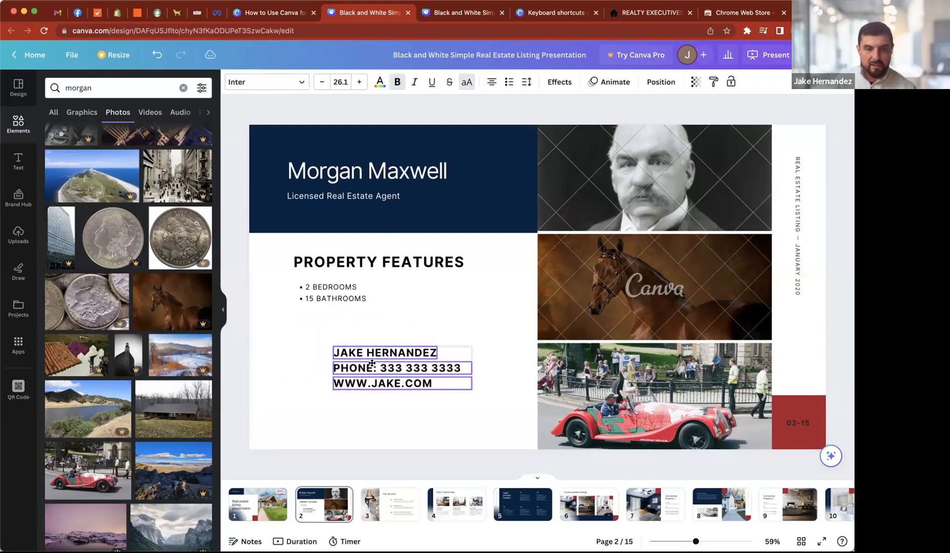
pyautogui.scroll(5, 377, 376)
pyautogui.hscroll(-1, 372, 366)
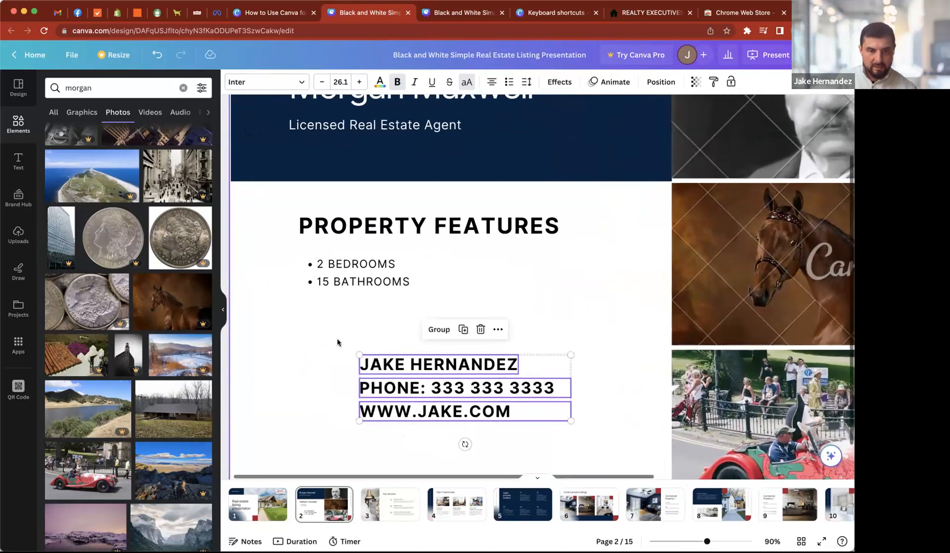
pyautogui.click(324, 338)
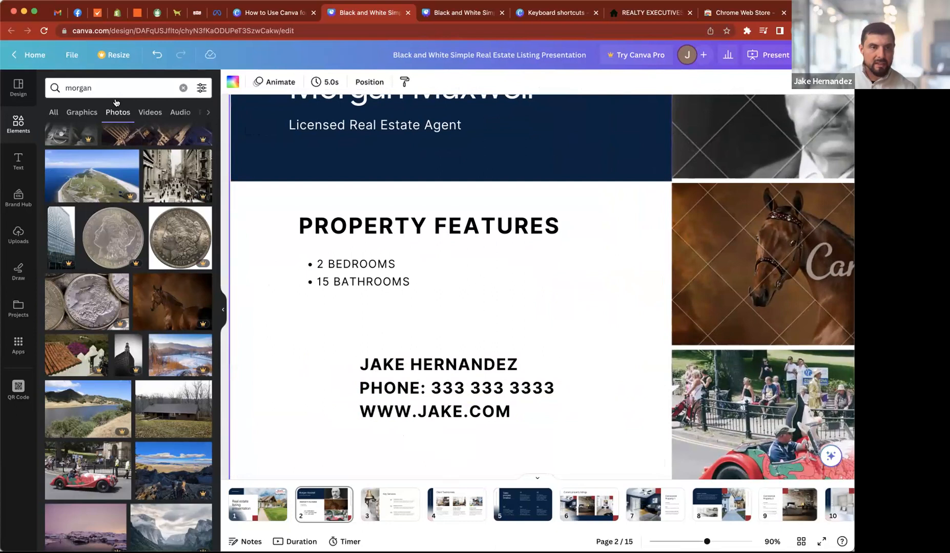
# - Search the element library for "iphone" and show only the graphics results
pyautogui.doubleClick(90, 87)
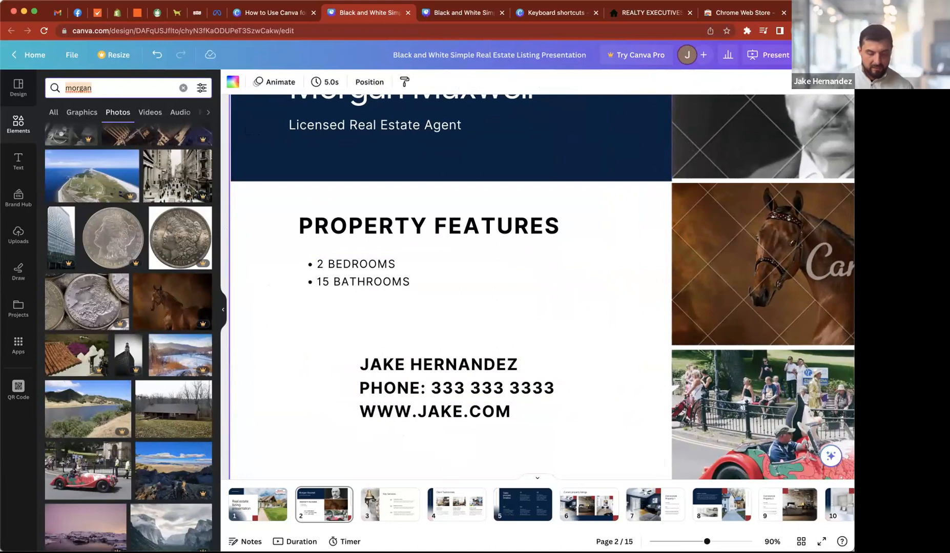
pyautogui.write('phone')
pyautogui.press('BackSpace')
pyautogui.press('BackSpace')
pyautogui.press('BackSpace')
pyautogui.press('BackSpace')
pyautogui.press('BackSpace')
pyautogui.write('c')
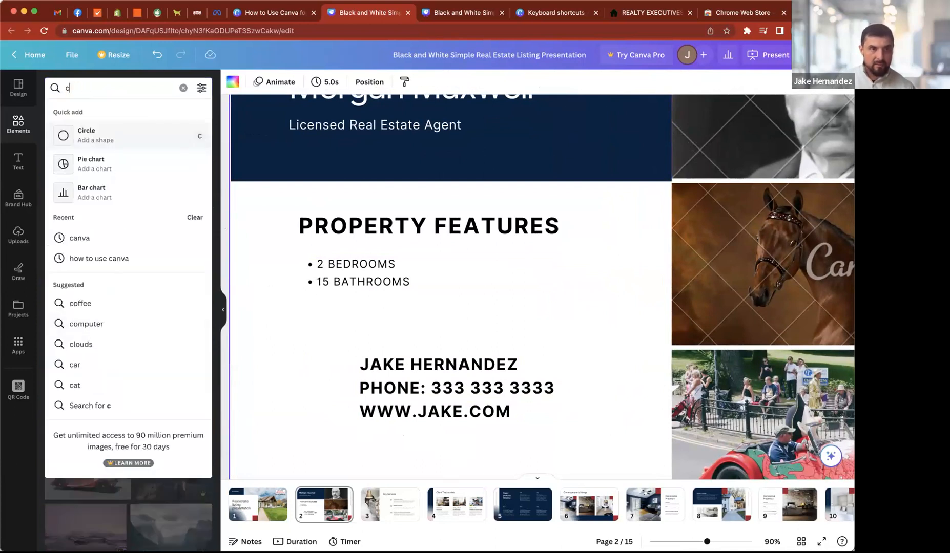
pyautogui.press('BackSpace')
pyautogui.write('iphone')
pyautogui.press('Return')
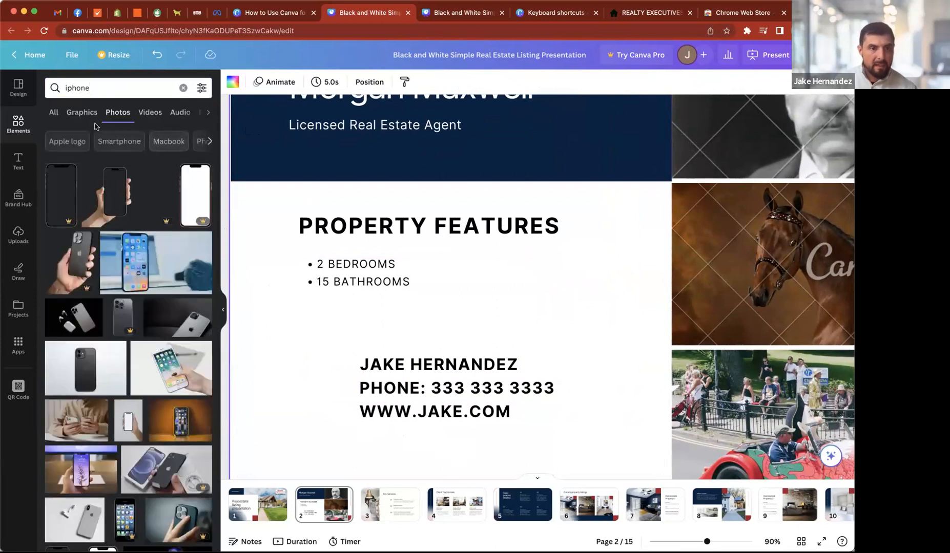
pyautogui.click(78, 116)
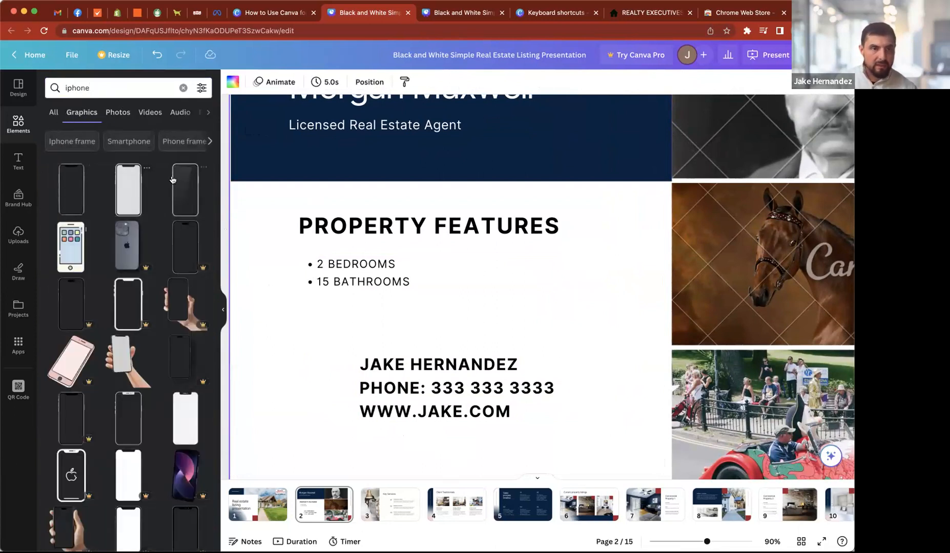
# - Add the thick-outlined smartphone graphic with a home button, shrink it to the text height and place it just before the phone line
pyautogui.scroll(-2, 119, 278)
pyautogui.scroll(-4, 118, 297)
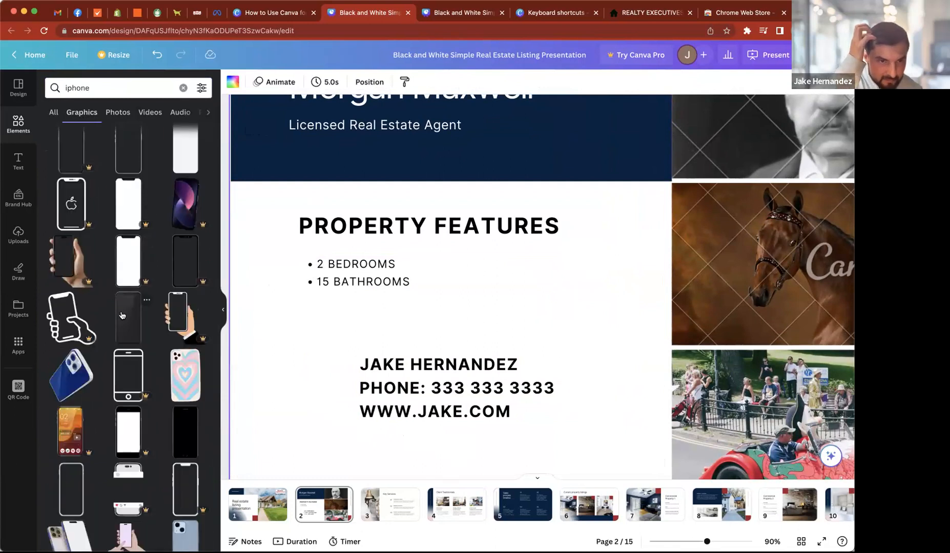
pyautogui.scroll(-1, 122, 316)
pyautogui.scroll(-12, 121, 316)
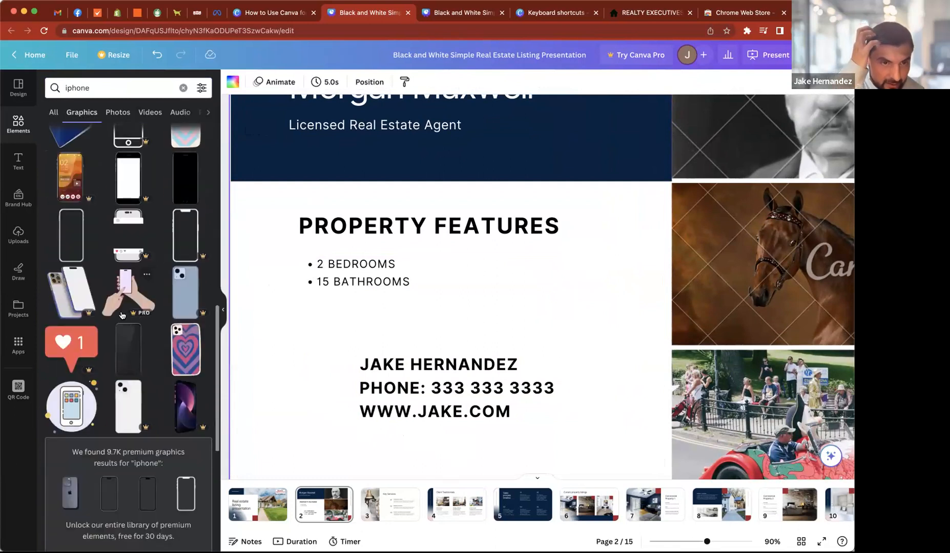
pyautogui.scroll(-6, 121, 316)
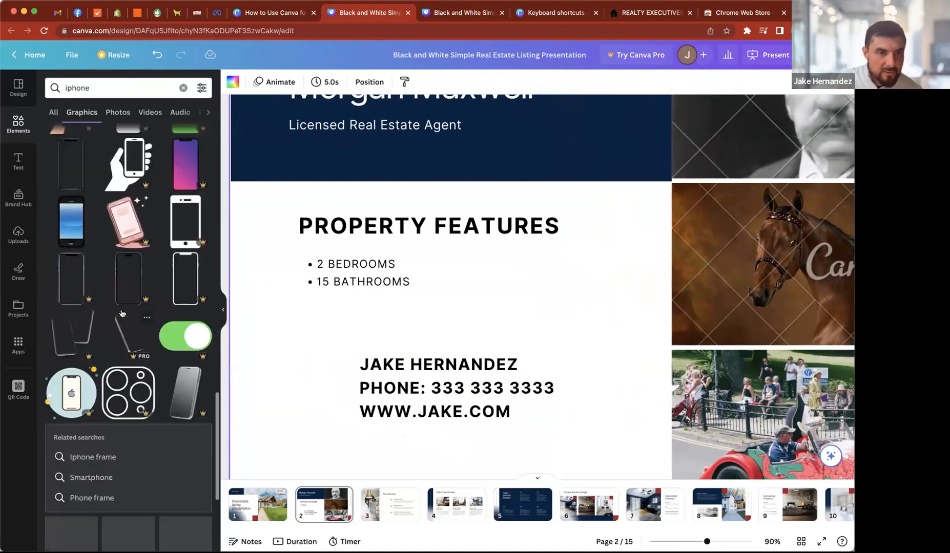
pyautogui.moveTo(185, 223); pyautogui.dragTo(326, 360)
pyautogui.press('Delete')
pyautogui.click(187, 225)
pyautogui.moveTo(653, 247); pyautogui.dragTo(313, 392)
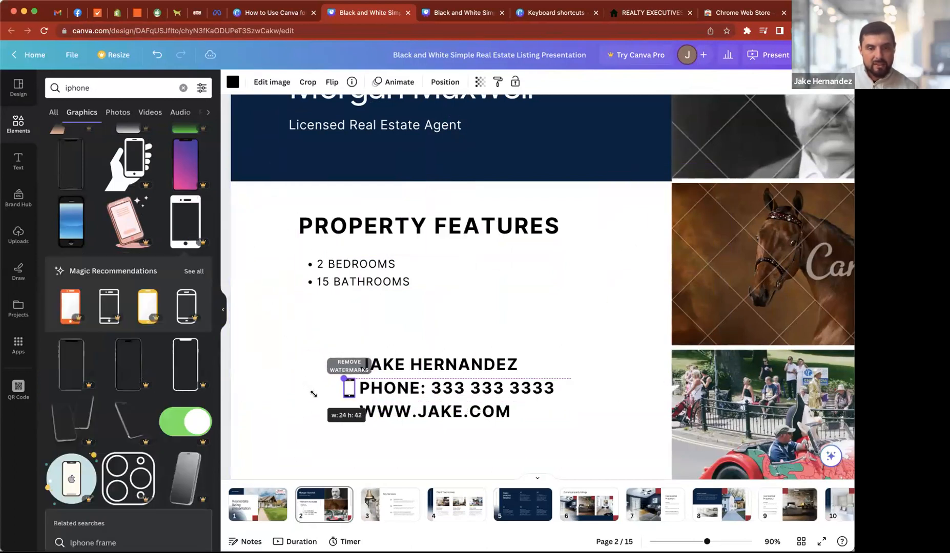
# - Recolor the phone icon with the document red #a1182d and fine-tune its placement beside the phone line
pyautogui.click(233, 82)
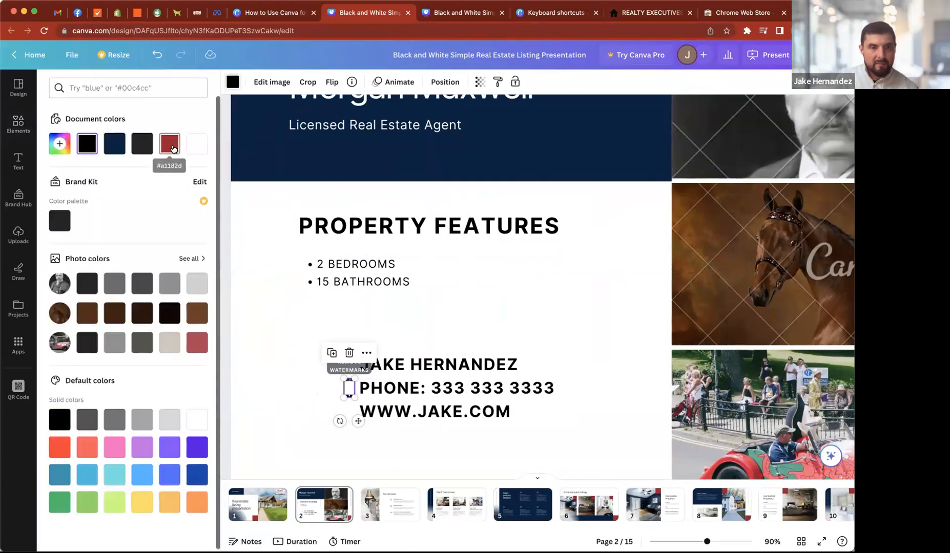
pyautogui.click(169, 144)
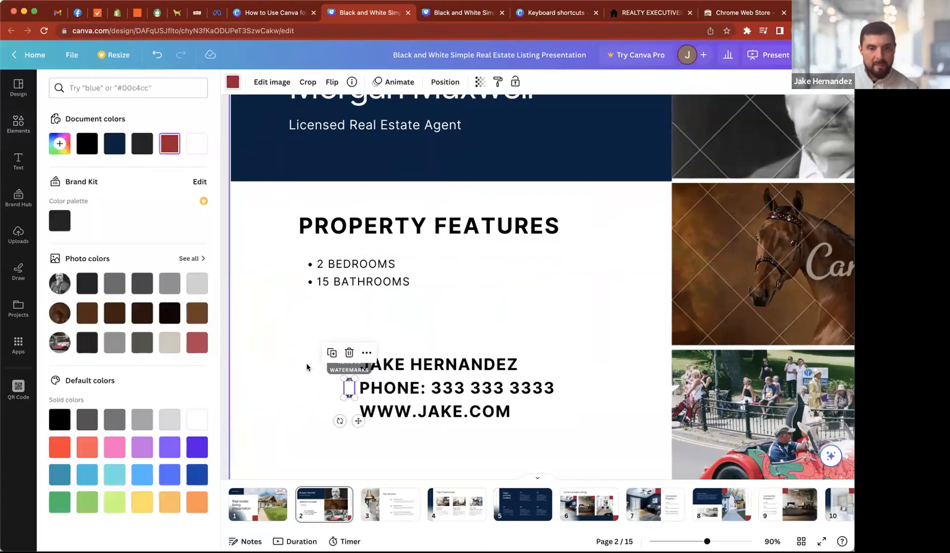
pyautogui.click(300, 392)
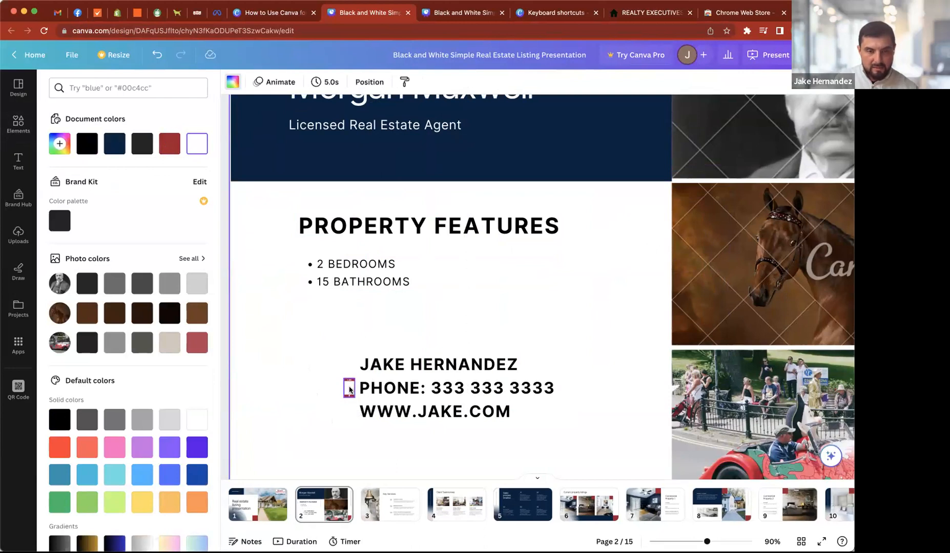
pyautogui.click(349, 391)
pyautogui.scroll(2, 299, 351)
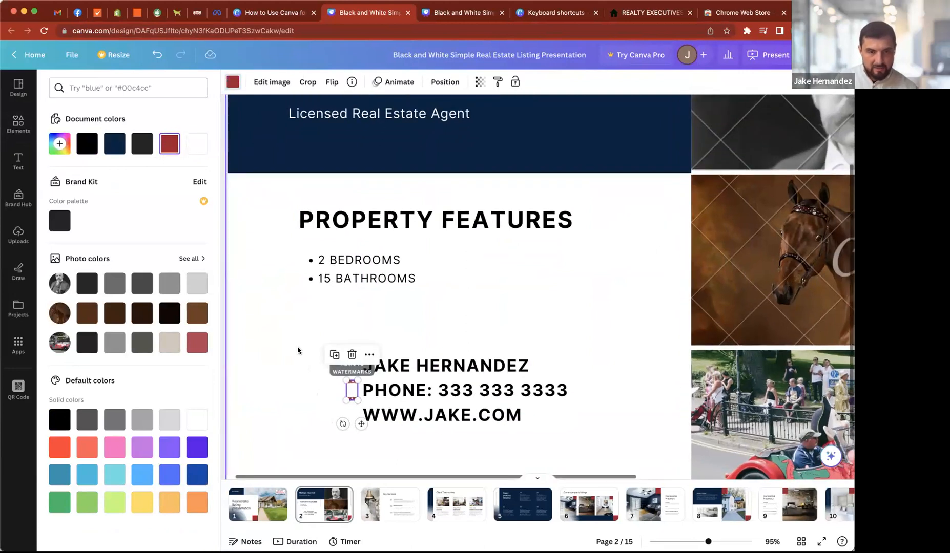
pyautogui.moveTo(362, 384); pyautogui.dragTo(354, 393)
pyautogui.click(337, 392)
pyautogui.click(354, 396)
pyautogui.click(313, 387)
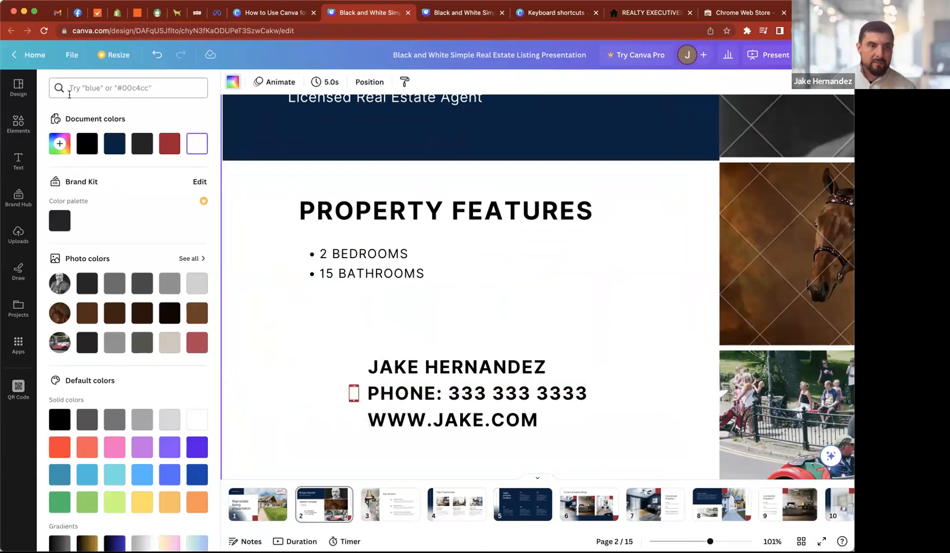
# - Search the element library for "web", add the first globe graphic to the slide and recolor it in the document red #a1182d
pyautogui.click(18, 124)
pyautogui.click(128, 88)
pyautogui.write('web')
pyautogui.press('Return')
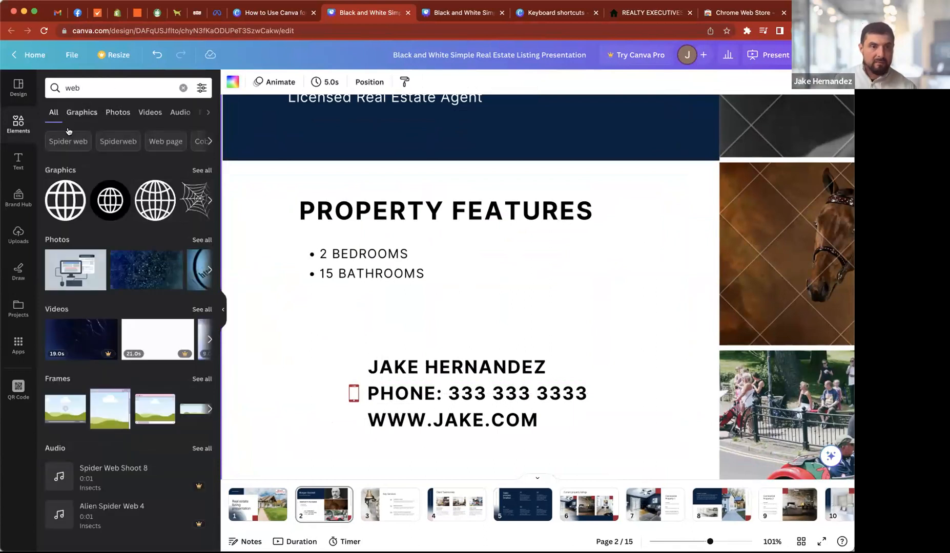
pyautogui.moveTo(66, 200); pyautogui.dragTo(380, 378)
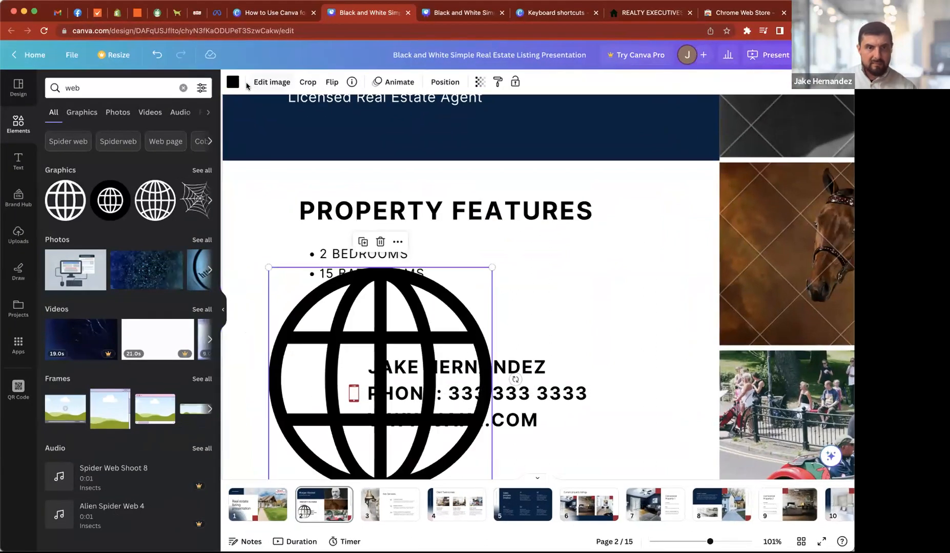
pyautogui.click(233, 82)
pyautogui.click(170, 146)
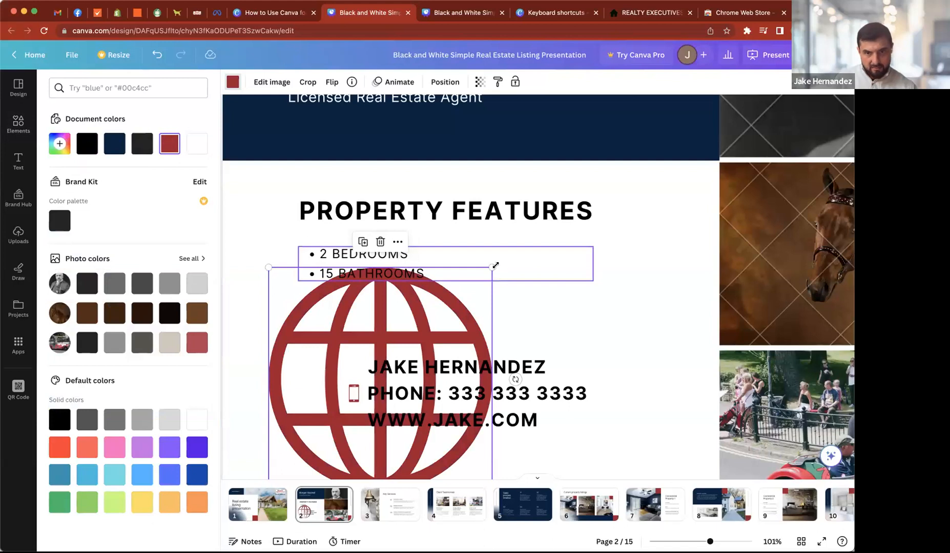
# - Scale the globe down to about the phone icon's height and place it before the website line, centered under the phone icon
pyautogui.moveTo(492, 267); pyautogui.dragTo(355, 423)
pyautogui.scroll(10, 353, 410)
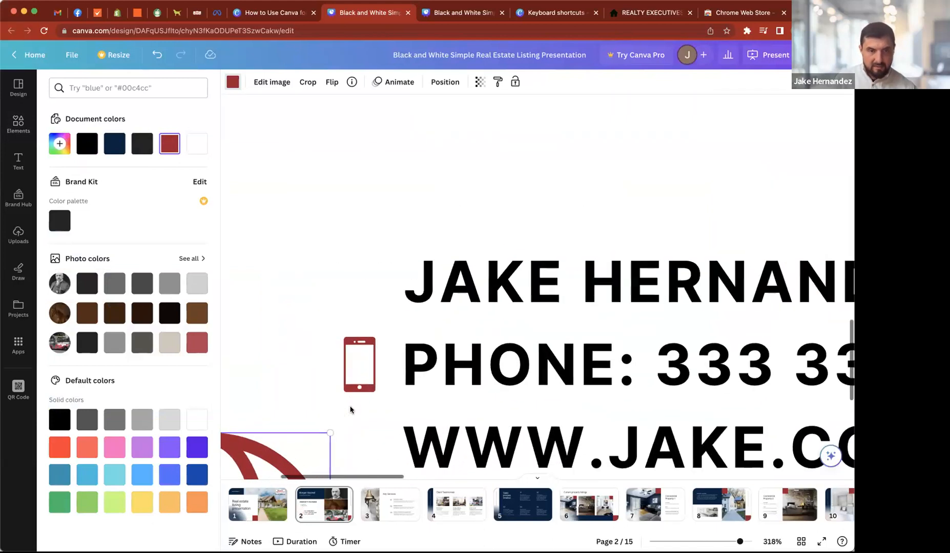
pyautogui.scroll(-6, 356, 300)
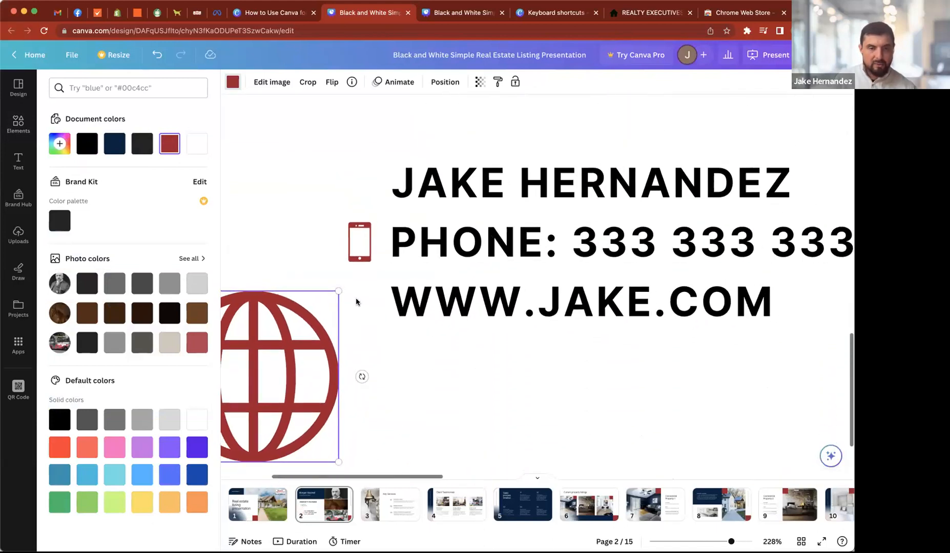
pyautogui.scroll(1, 300, 334)
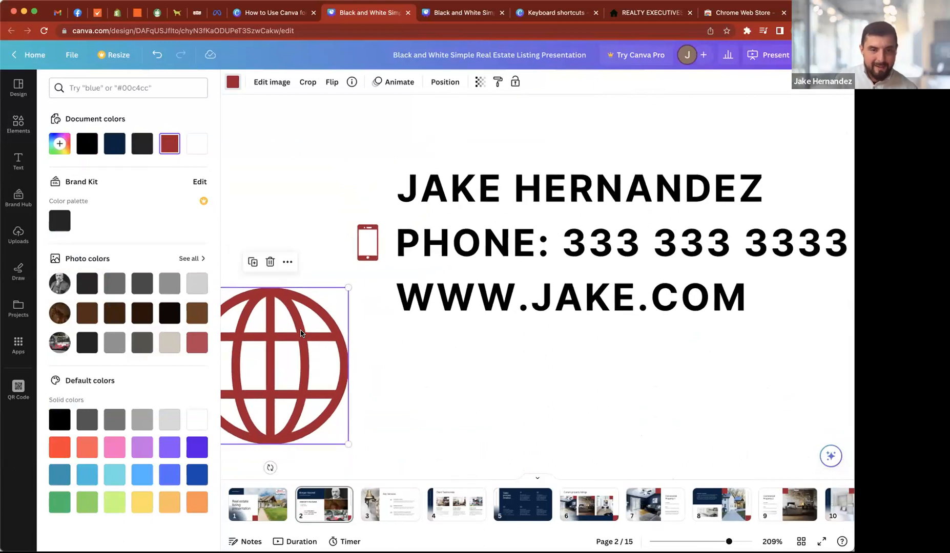
pyautogui.moveTo(315, 320); pyautogui.dragTo(340, 307)
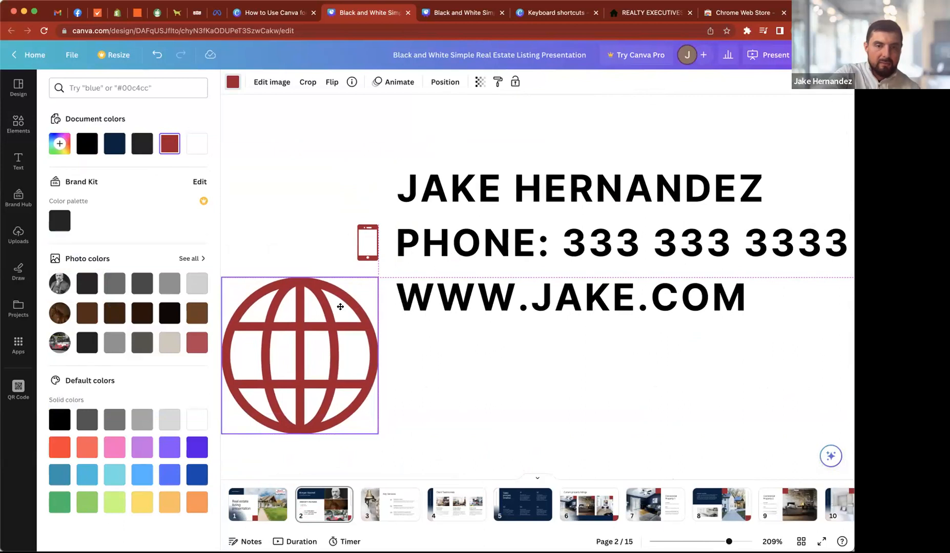
pyautogui.moveTo(341, 308); pyautogui.dragTo(338, 307)
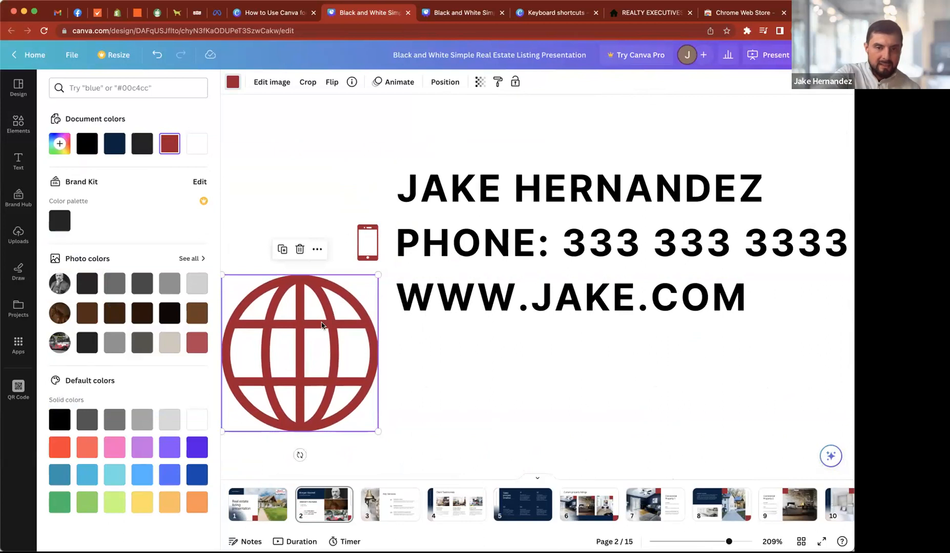
pyautogui.hscroll(-2, 307, 384)
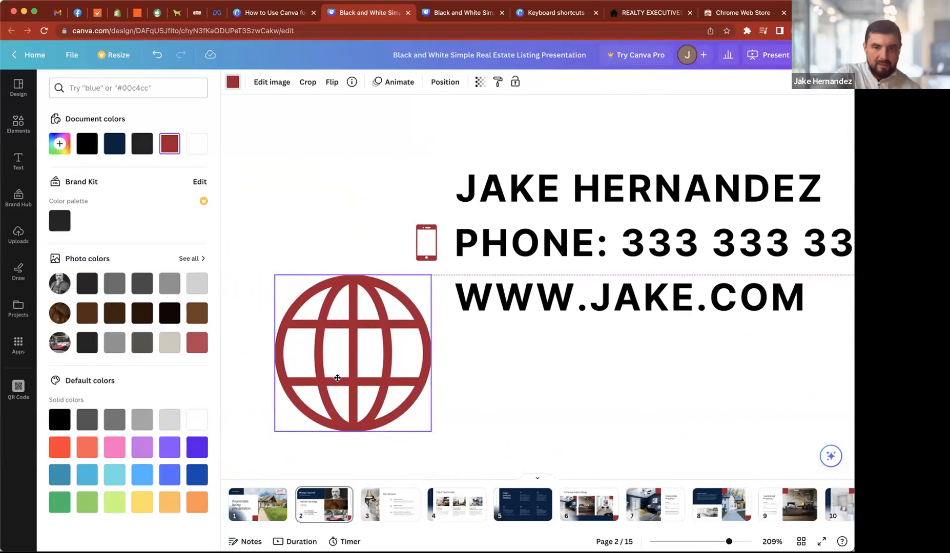
pyautogui.moveTo(279, 431); pyautogui.dragTo(430, 306)
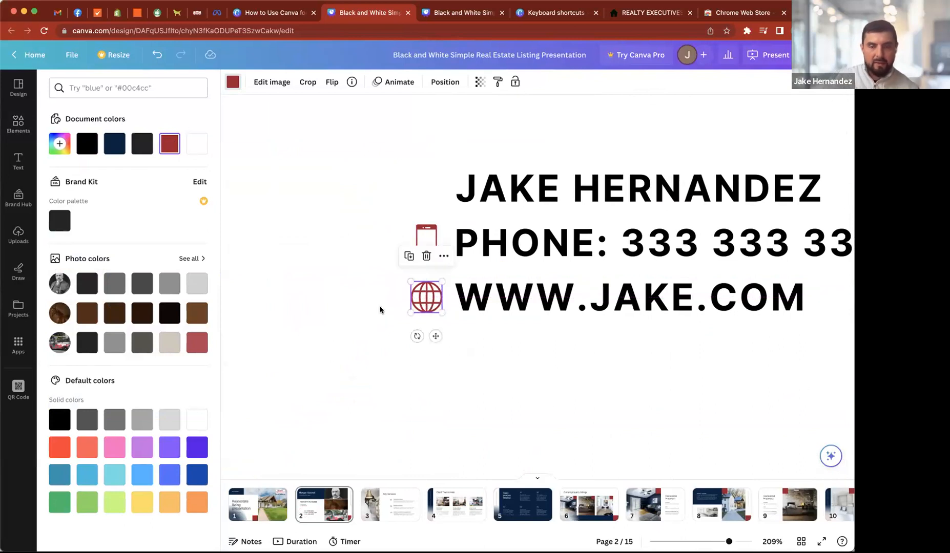
pyautogui.keyDown('ctrl'); pyautogui.scroll(-10, 380, 311); pyautogui.keyUp('ctrl')
pyautogui.click(283, 390)
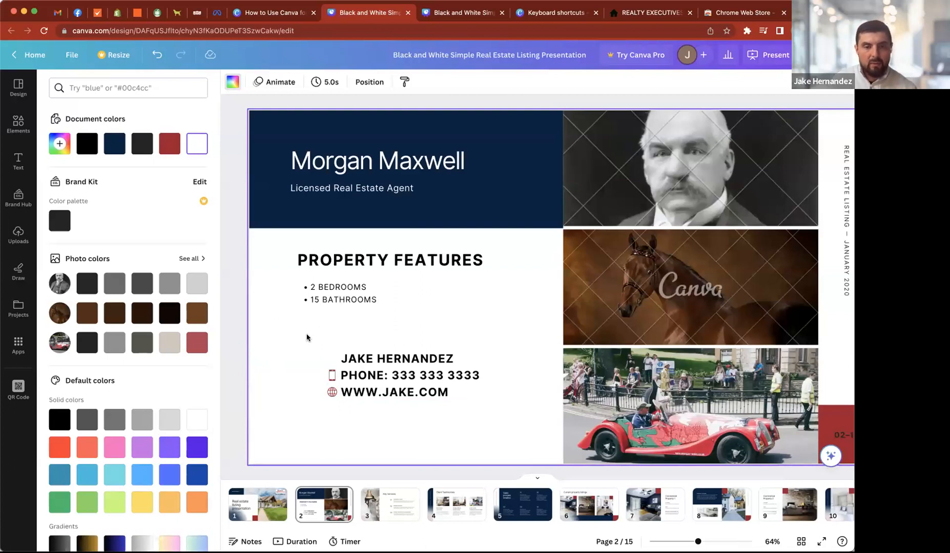
# - Select the agent name, phone and website lines together with both icons and group them
pyautogui.moveTo(349, 354); pyautogui.dragTo(355, 354)
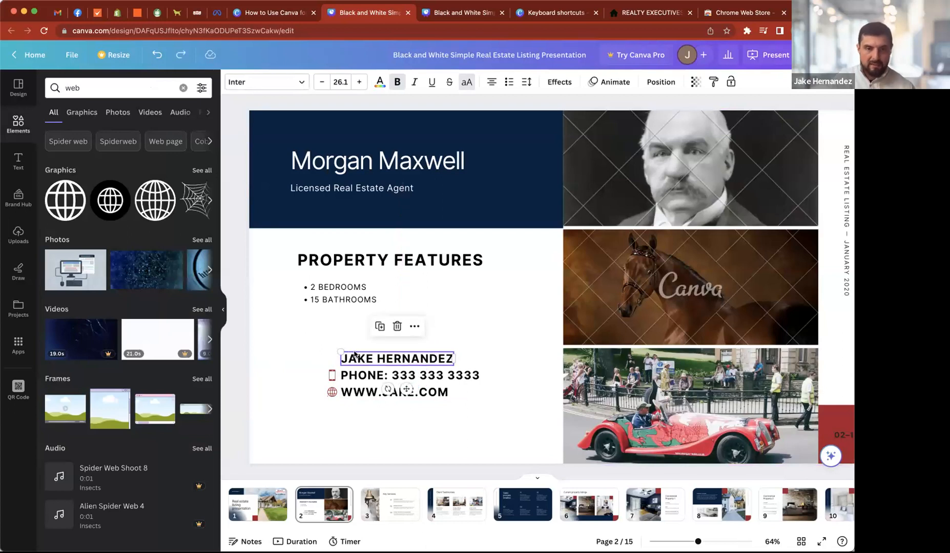
pyautogui.click(316, 344)
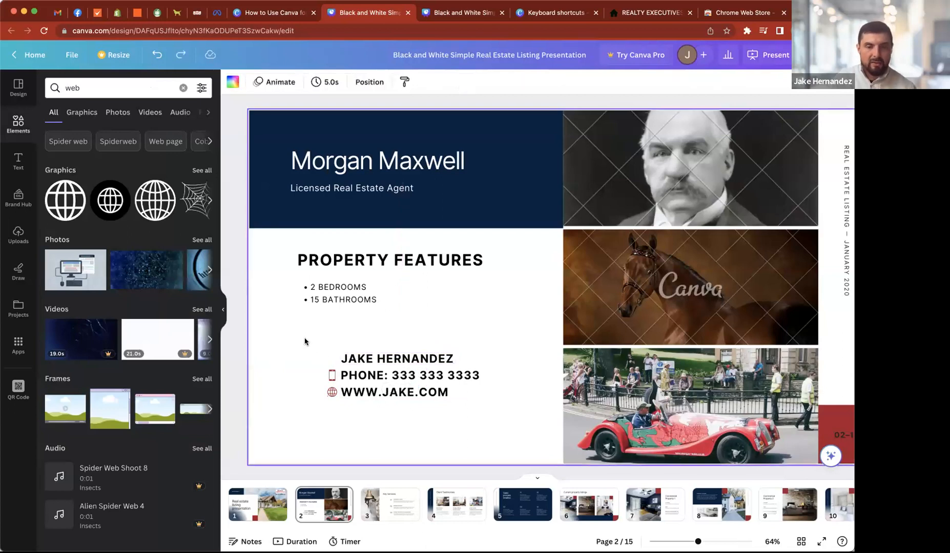
pyautogui.moveTo(281, 335); pyautogui.dragTo(501, 411)
pyautogui.click(365, 422)
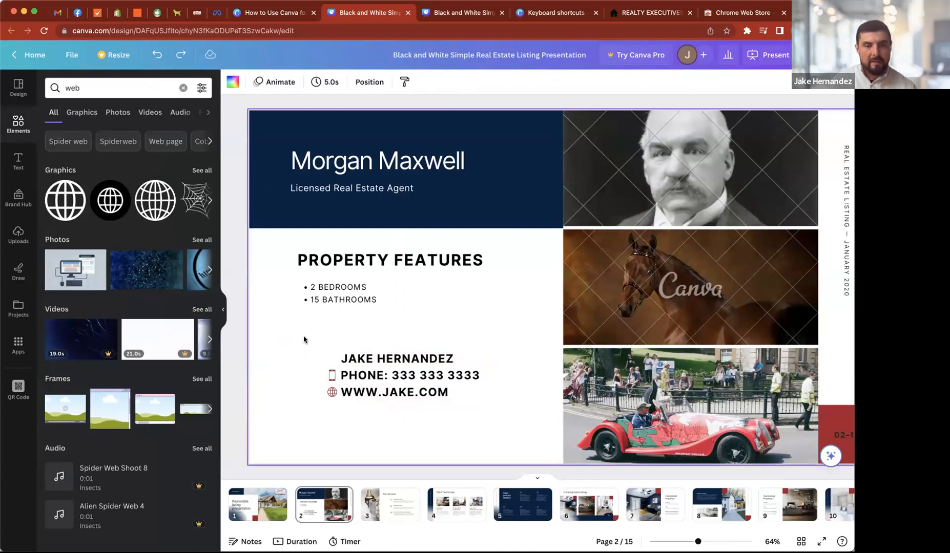
pyautogui.moveTo(303, 339); pyautogui.dragTo(506, 416)
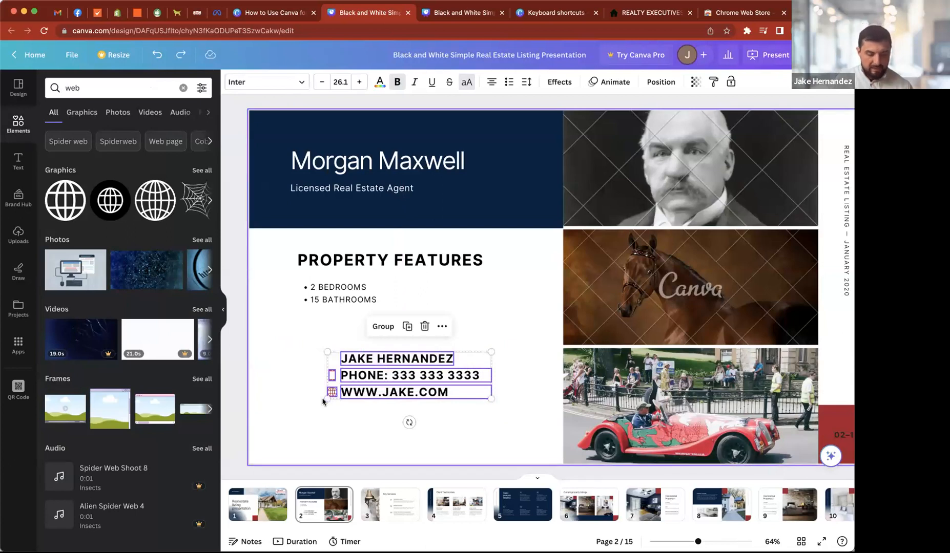
pyautogui.press('super+g')
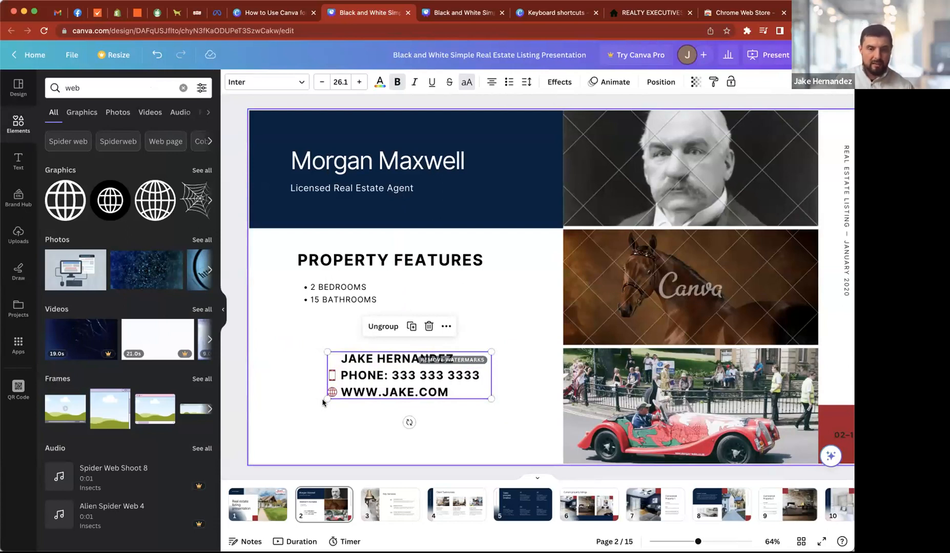
# - Move the contact group slightly down and left, beneath the property features list
pyautogui.moveTo(366, 381); pyautogui.dragTo(342, 373)
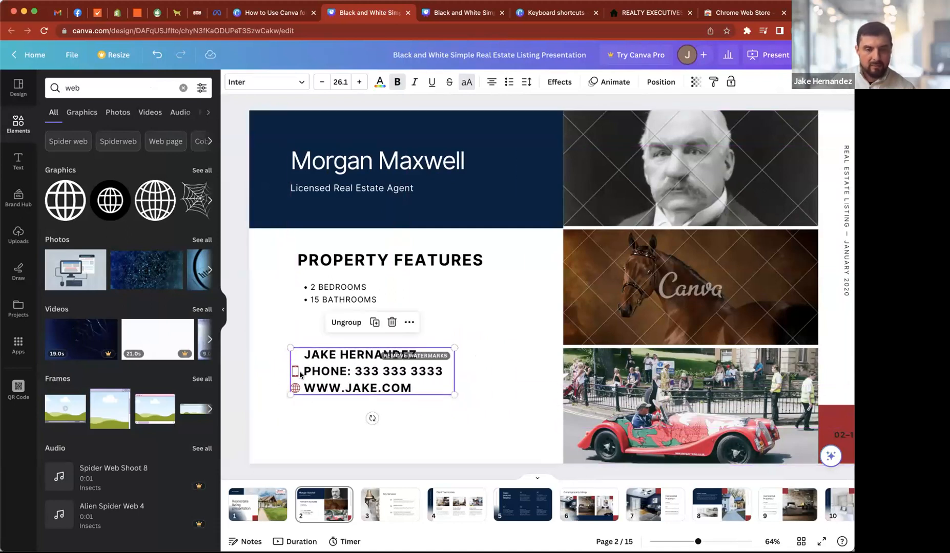
pyautogui.moveTo(306, 369); pyautogui.dragTo(324, 383)
pyautogui.click(290, 356)
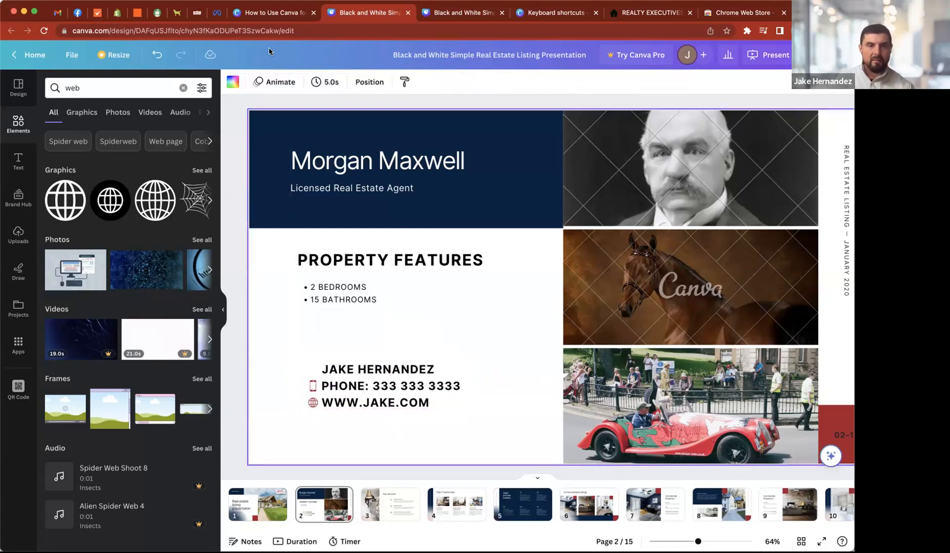
# - Check the Step 5 call-to-action slide in the "How to Use Canva for Listing Presentations" design and view the listing presentation's contact details on page 15
pyautogui.click(272, 14)
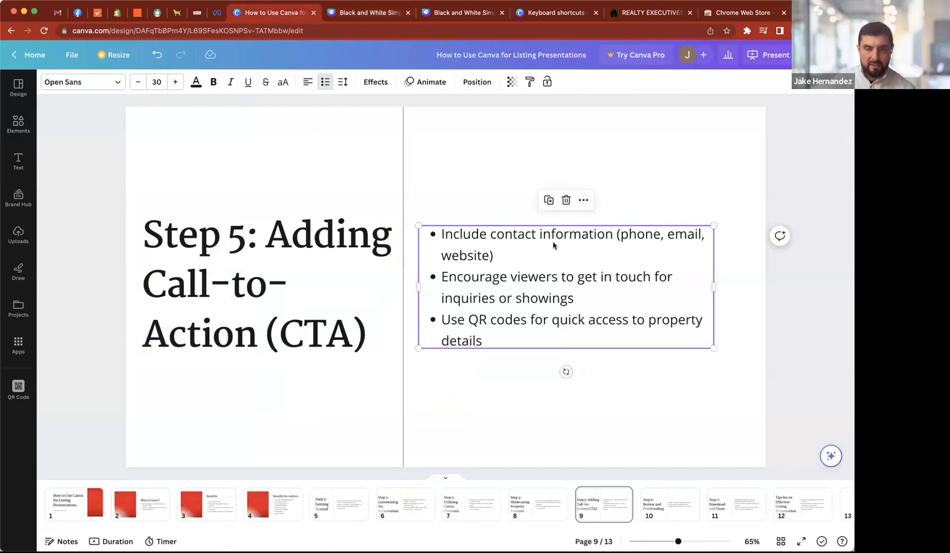
pyautogui.click(346, 14)
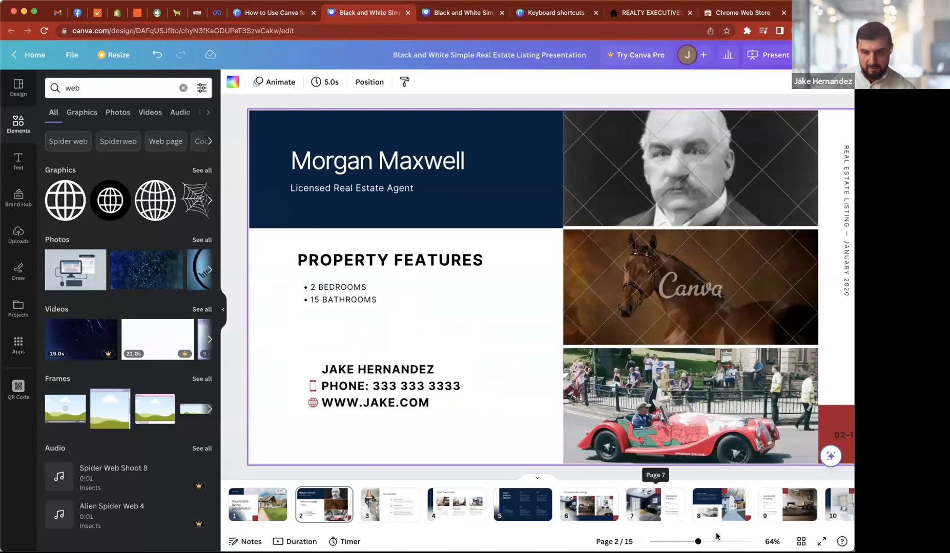
pyautogui.hscroll(8, 737, 500)
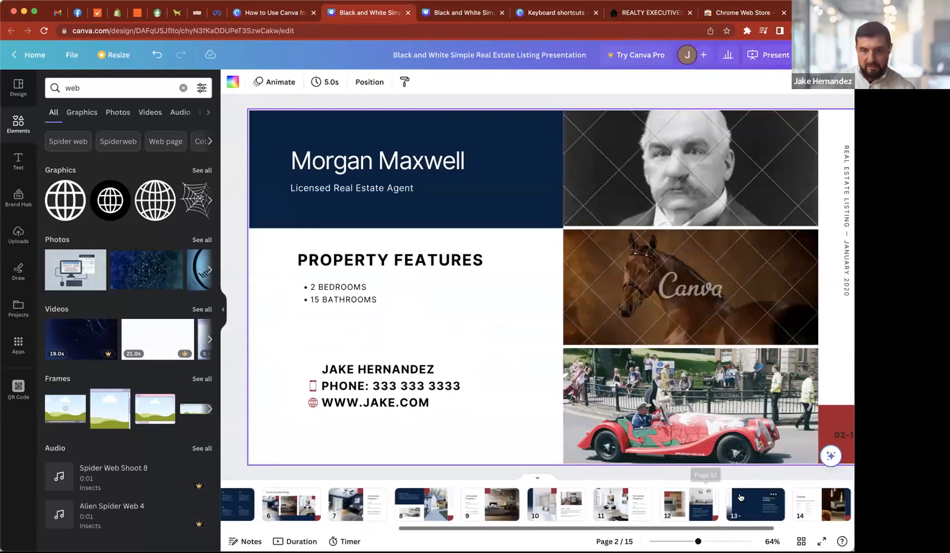
pyautogui.hscroll(3, 740, 499)
pyautogui.click(753, 504)
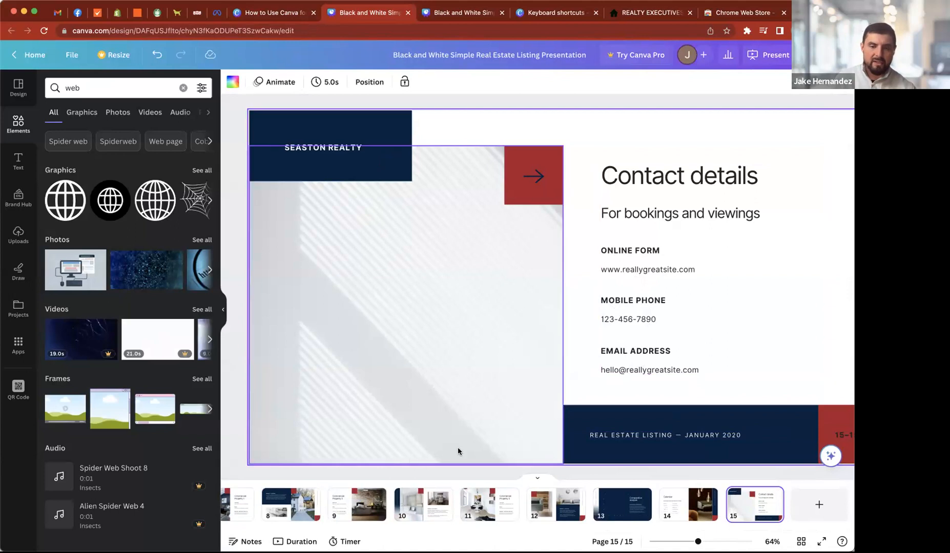
# - Recheck the Step 5 call-to-action slide in the "How to Use Canva for Listing Presentations" design for its QR code advice
pyautogui.hscroll(-5, 353, 495)
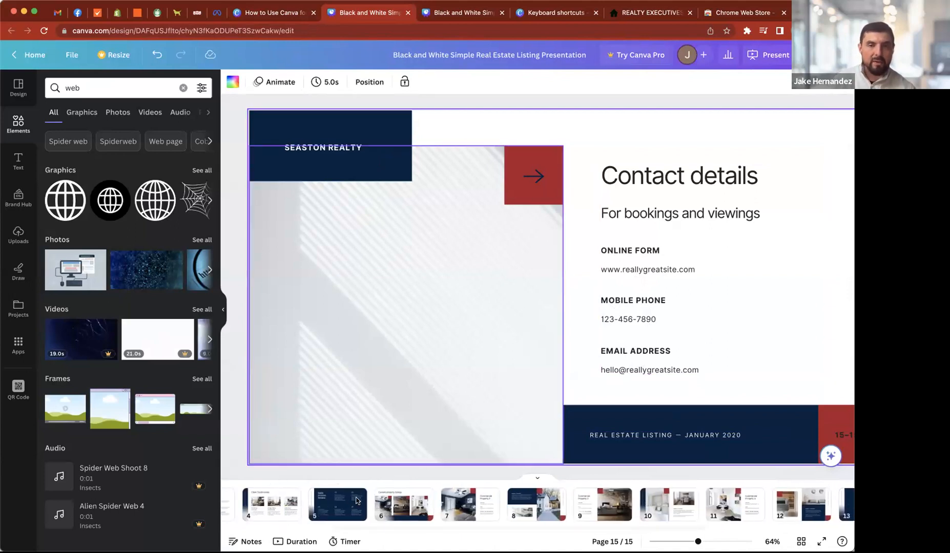
pyautogui.click(262, 14)
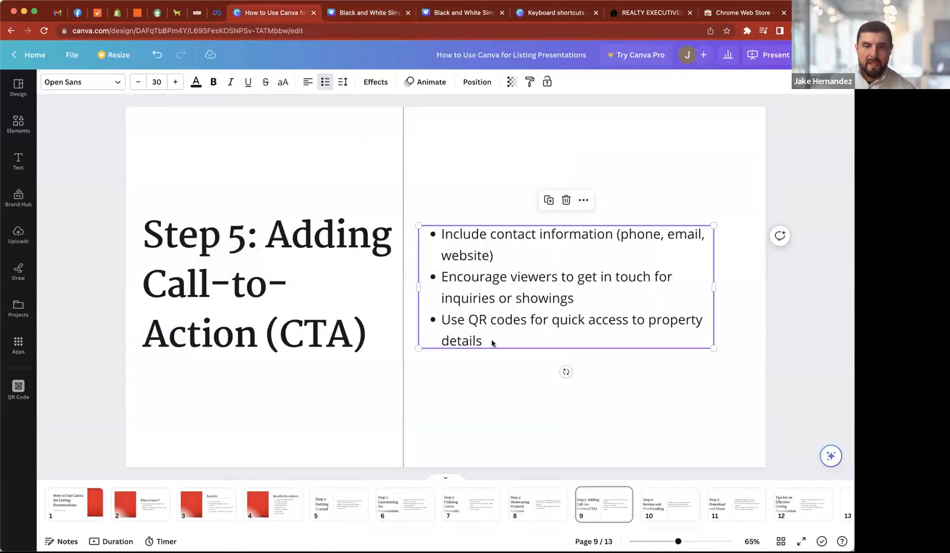
pyautogui.click(347, 9)
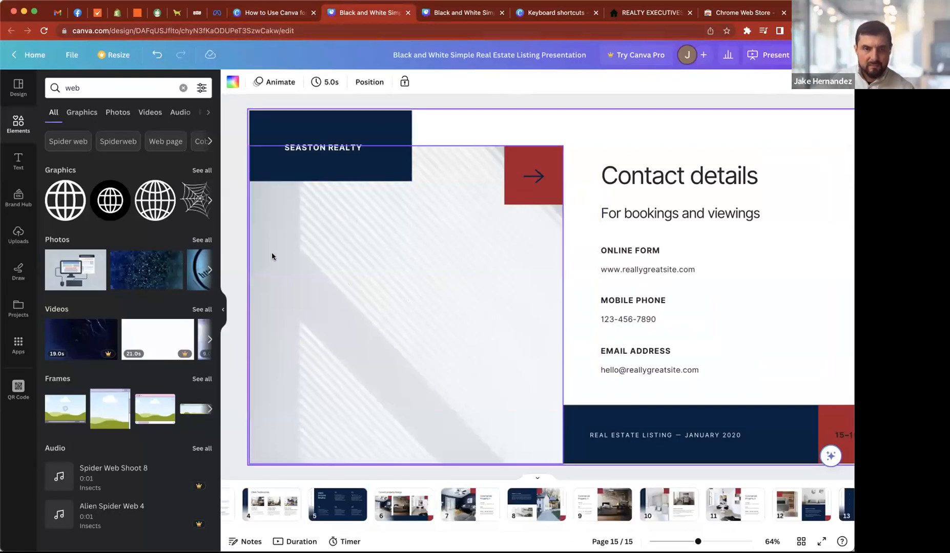
# - Return to page 2 of the listing presentation, with the property features and contact group, and clear the search results from view
pyautogui.click(244, 225)
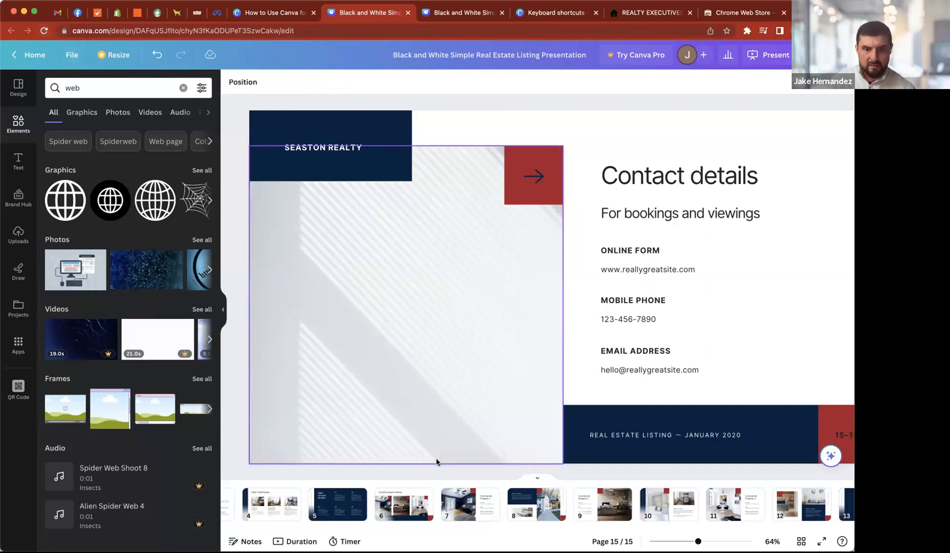
pyautogui.hscroll(-5, 333, 505)
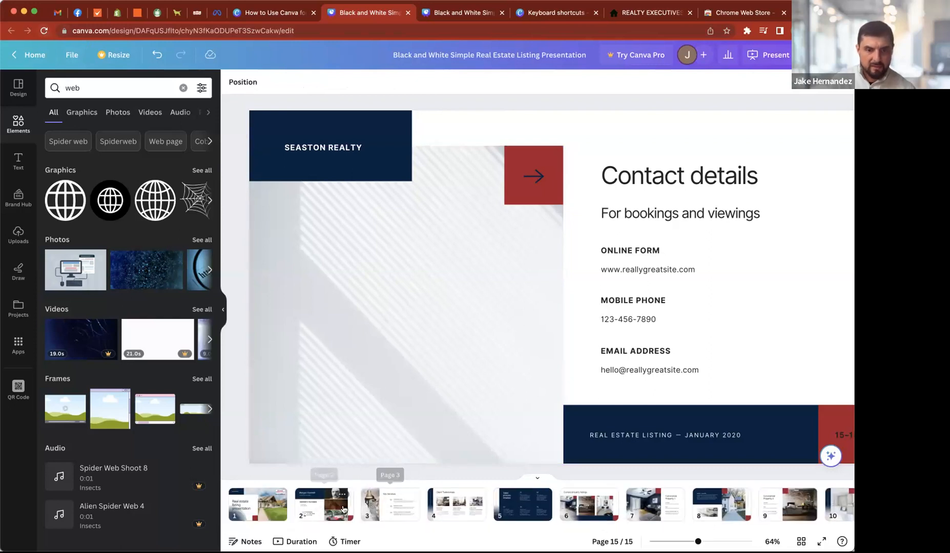
pyautogui.click(320, 506)
pyautogui.moveTo(405, 371); pyautogui.dragTo(396, 321)
pyautogui.click(350, 417)
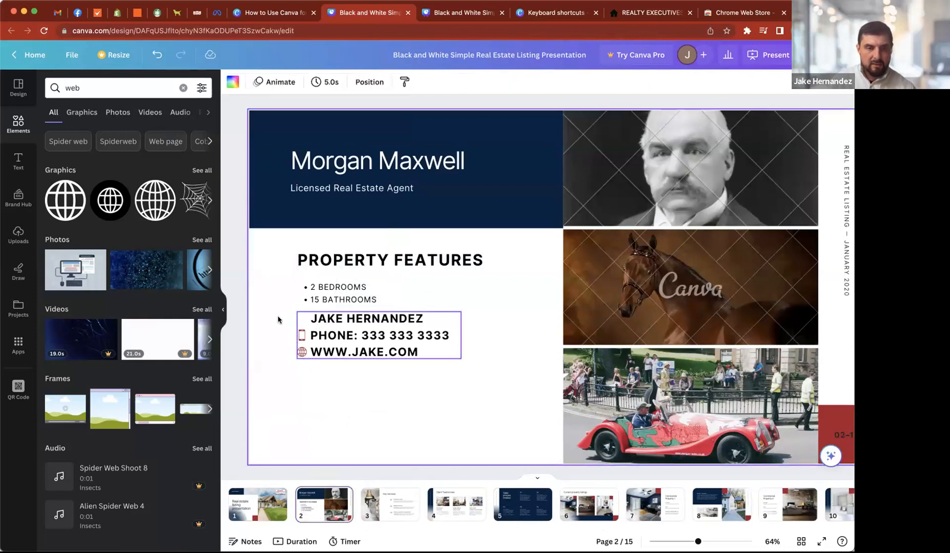
pyautogui.click(225, 311)
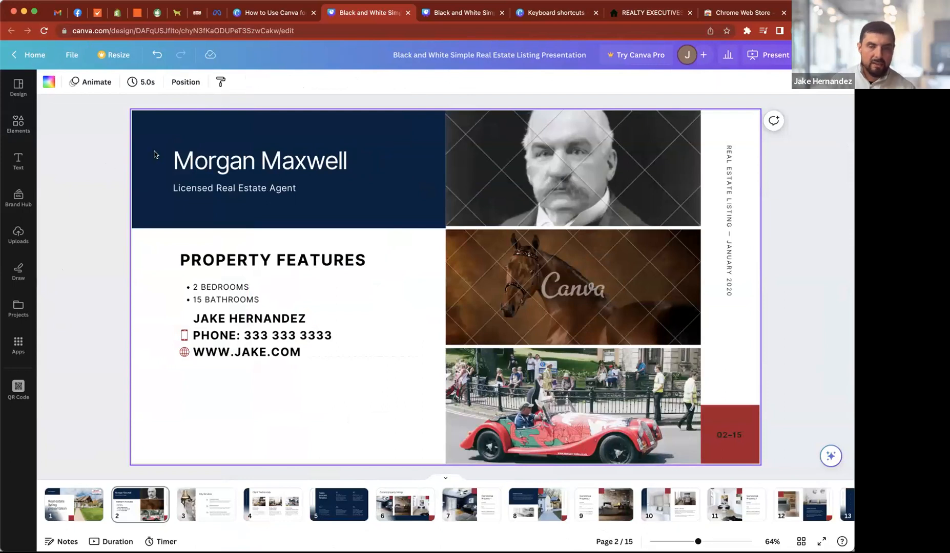
# - Search the Canva apps for "qr code" and open the QR Code app
pyautogui.click(19, 343)
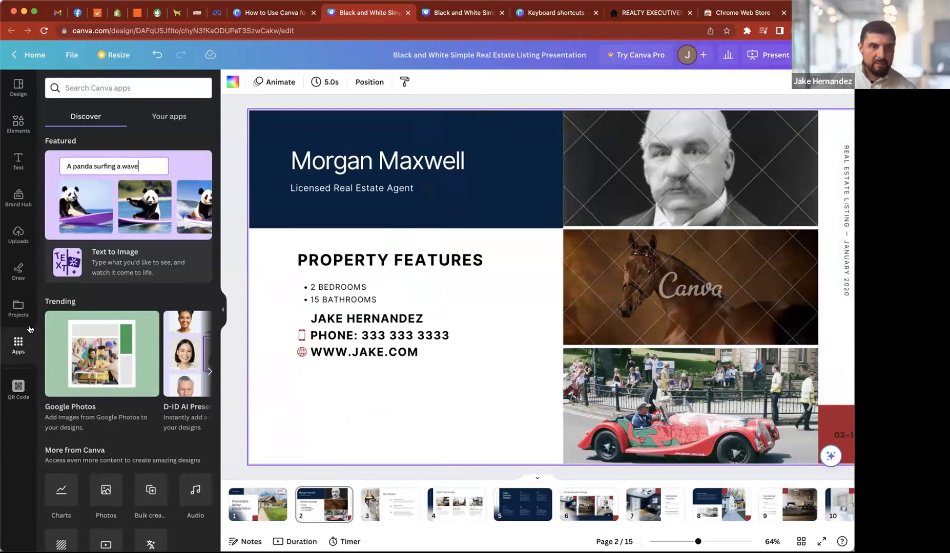
pyautogui.click(92, 88)
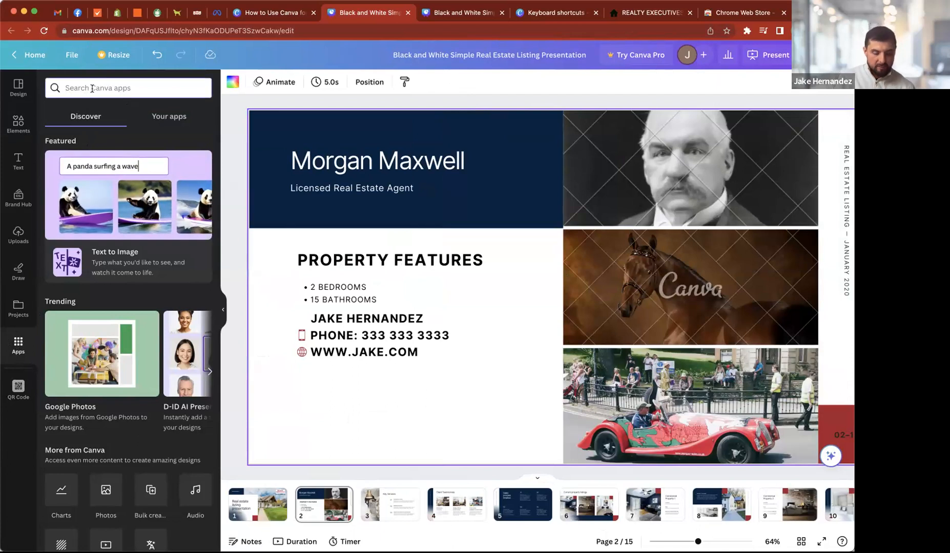
pyautogui.write('qr code')
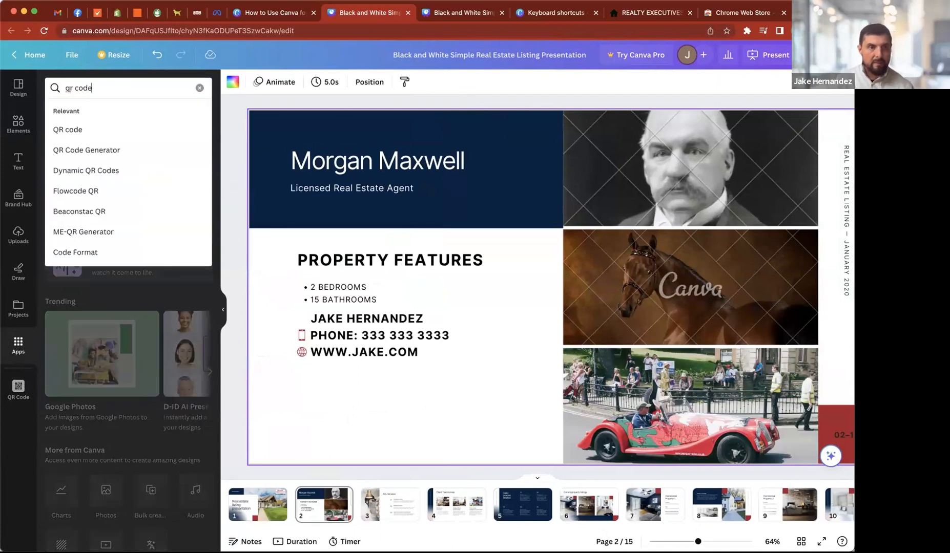
pyautogui.press('Return')
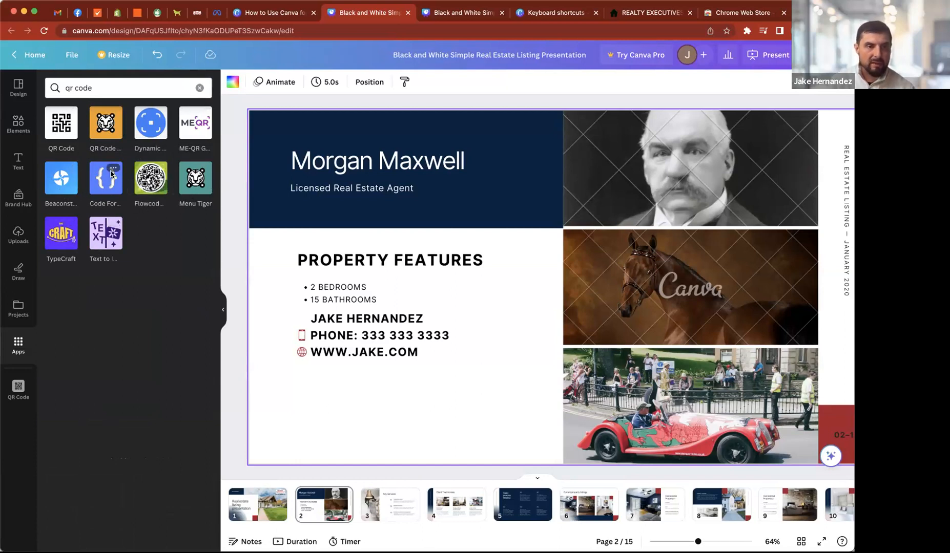
pyautogui.click(59, 126)
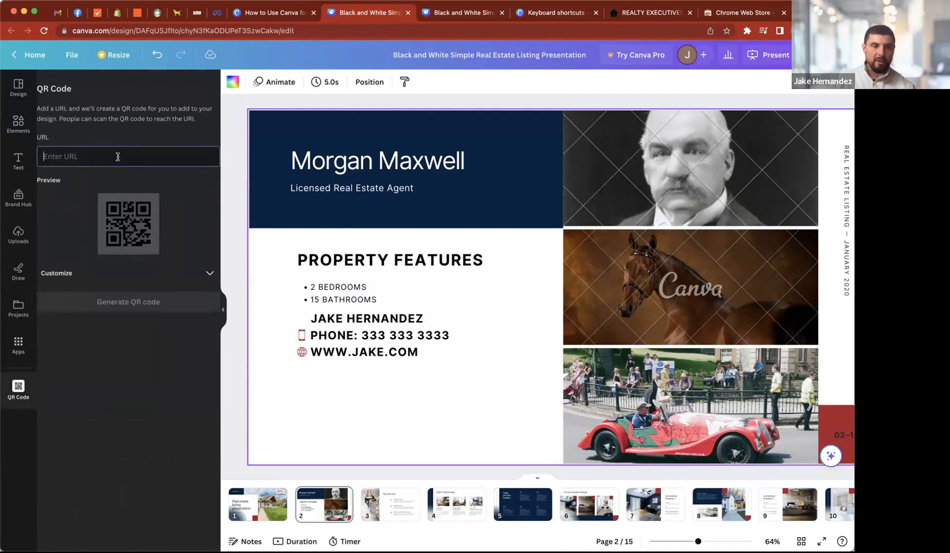
pyautogui.click(636, 14)
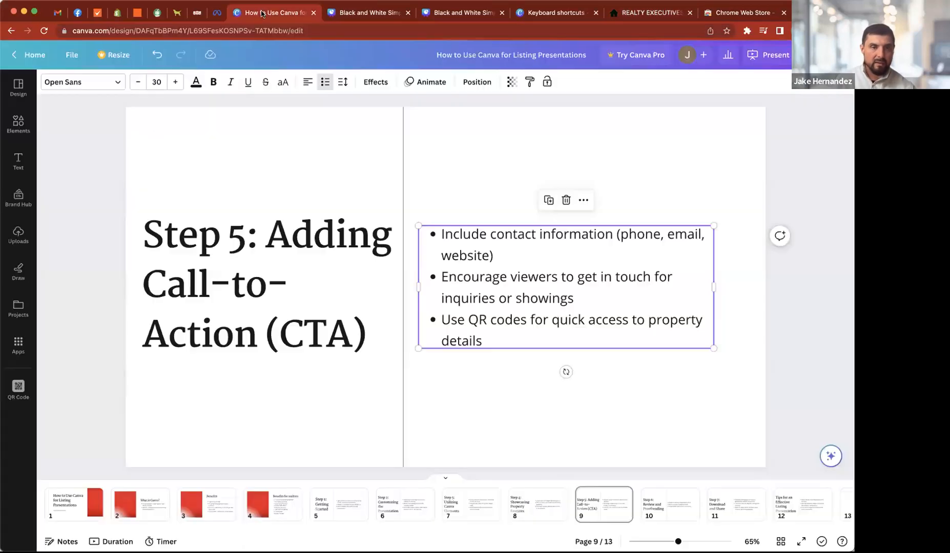
pyautogui.click(263, 13)
pyautogui.click(371, 12)
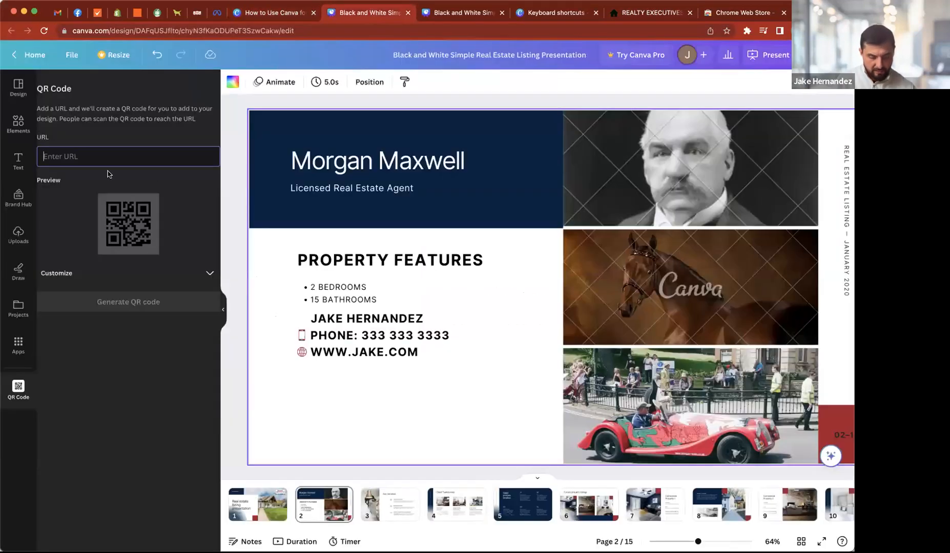
pyautogui.write('https://www.realtyexecutivesplus.ca/')
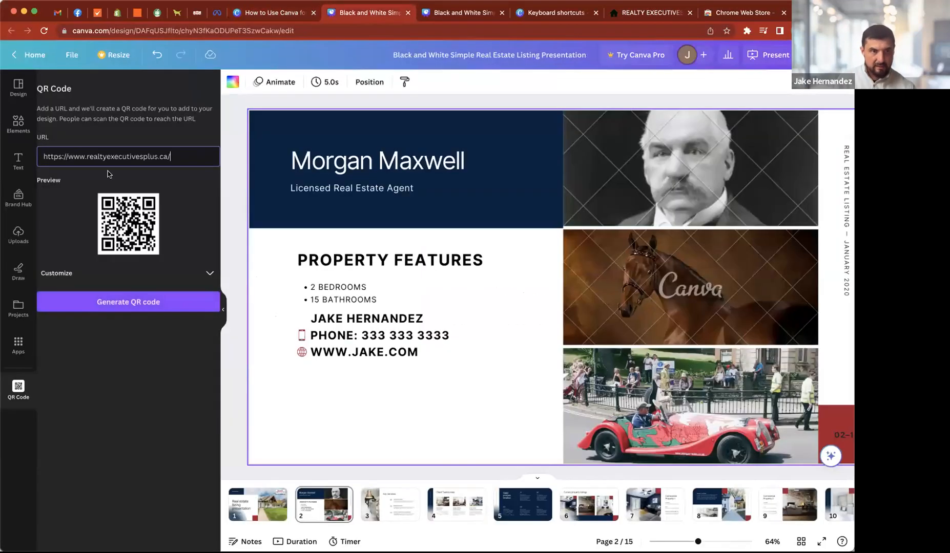
pyautogui.click(122, 304)
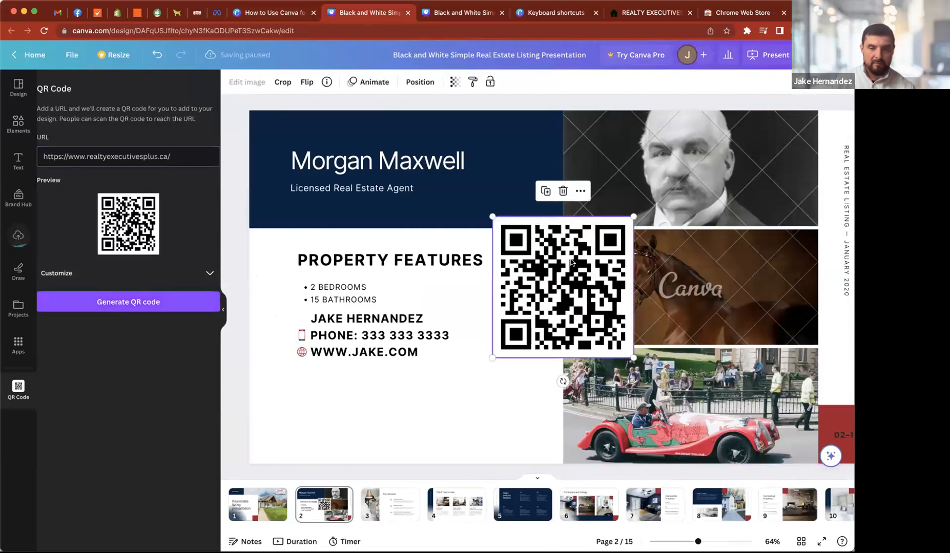
# - Set the QR code's foreground color to blue #0038FF and generate the recolored code on page 2
pyautogui.click(186, 280)
pyautogui.click(208, 324)
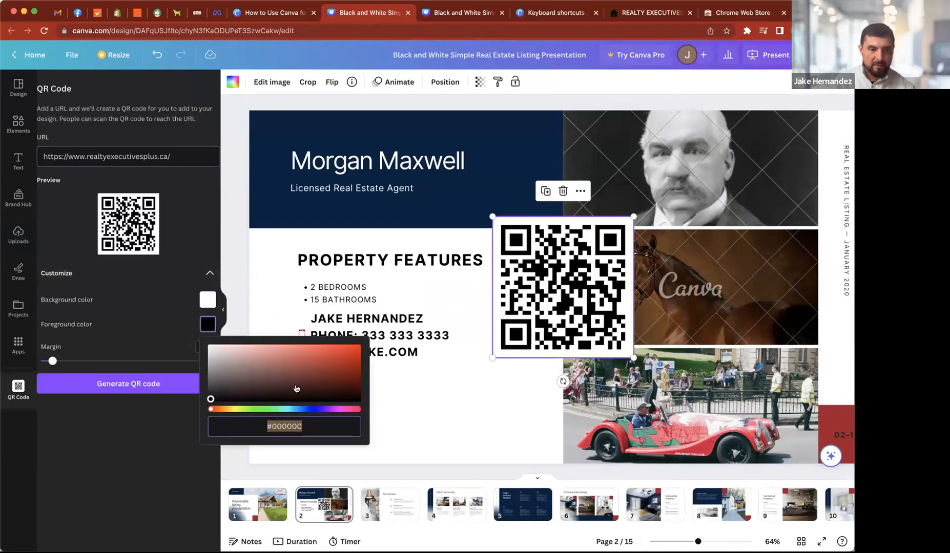
pyautogui.moveTo(289, 409); pyautogui.dragTo(358, 347)
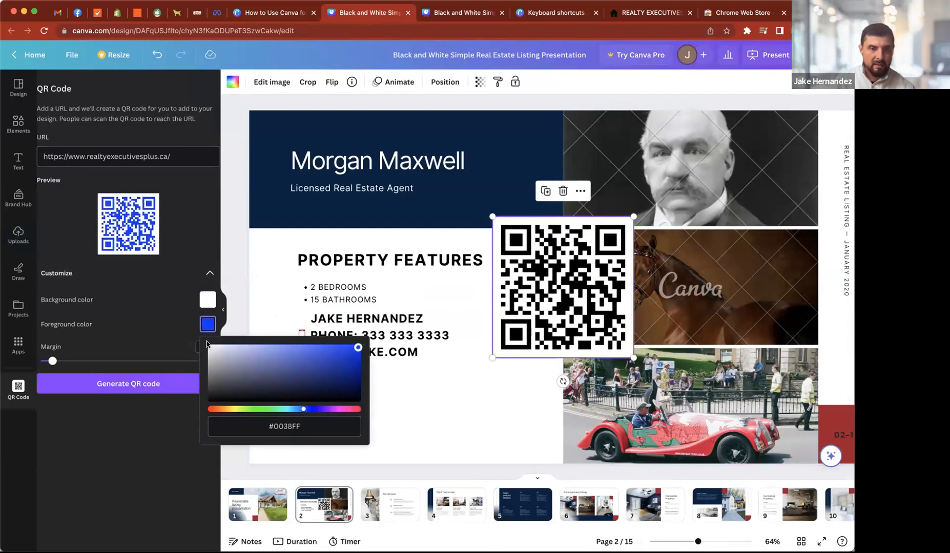
pyautogui.click(193, 246)
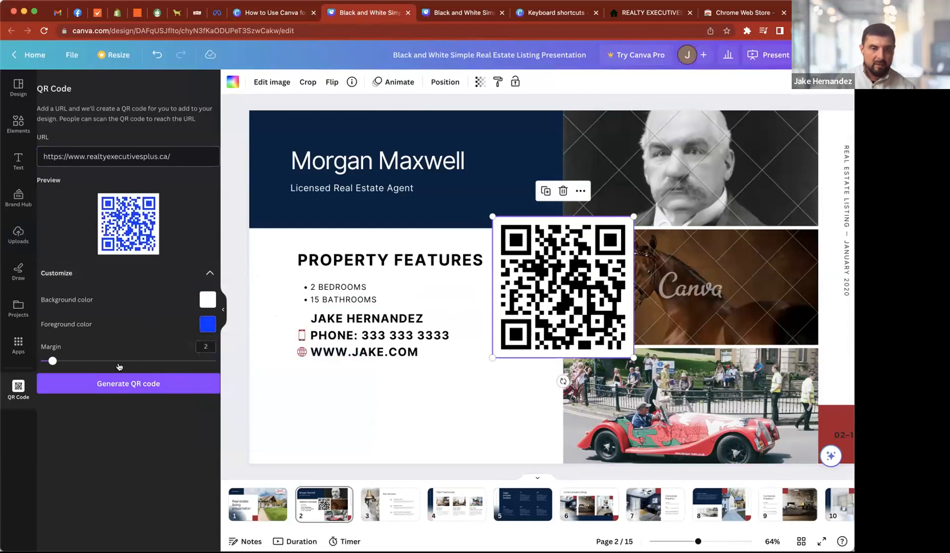
pyautogui.click(130, 394)
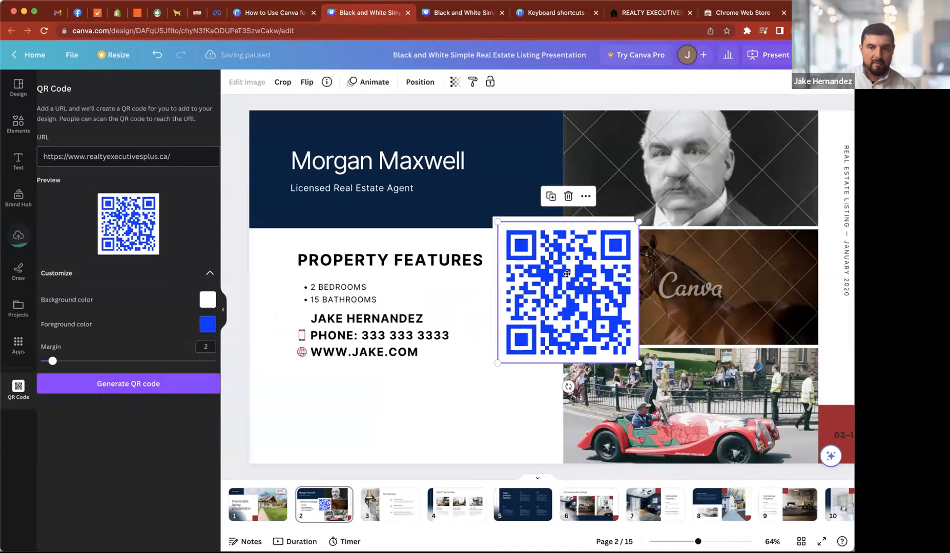
# - Scale the blue QR code down and place it beneath the website line, left-aligned with the contact group
pyautogui.moveTo(718, 256); pyautogui.dragTo(497, 322)
pyautogui.moveTo(451, 361); pyautogui.dragTo(345, 410)
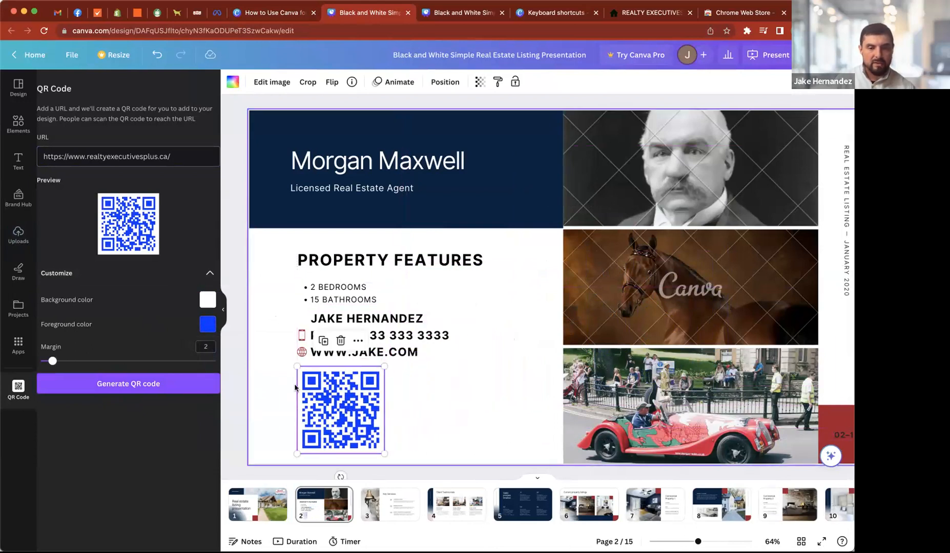
pyautogui.click(266, 368)
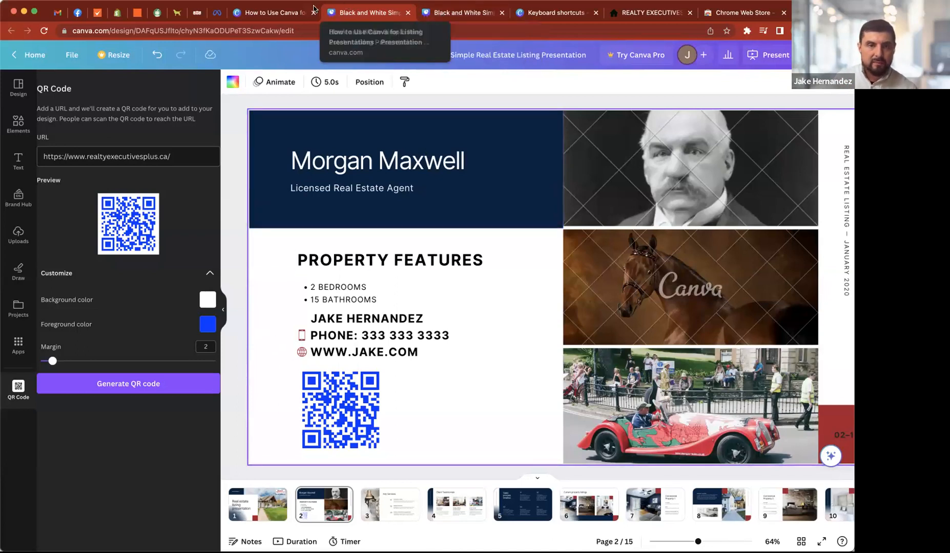
# - View the "Step 6: Review and Proofreading" slide in the "How to Use Canva for Listing Presentations" design
pyautogui.click(272, 13)
pyautogui.press('Right')
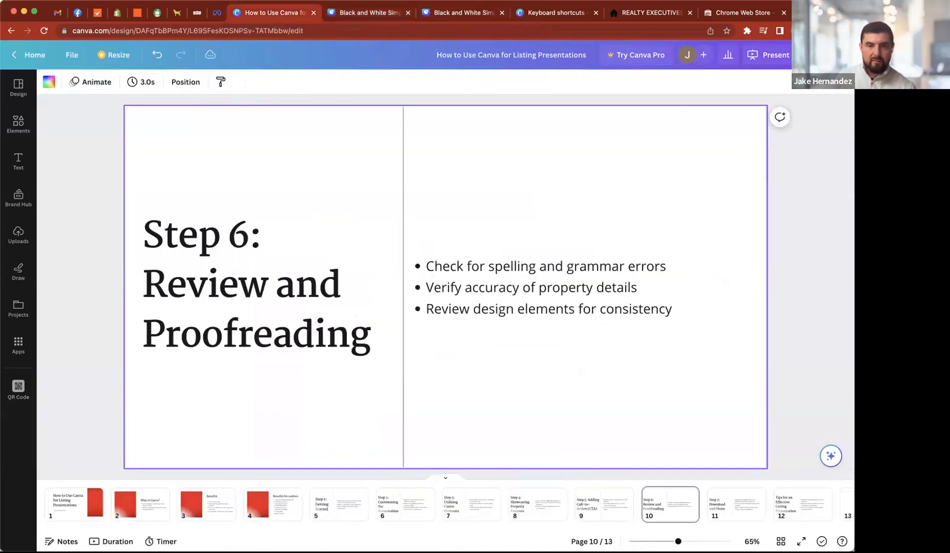
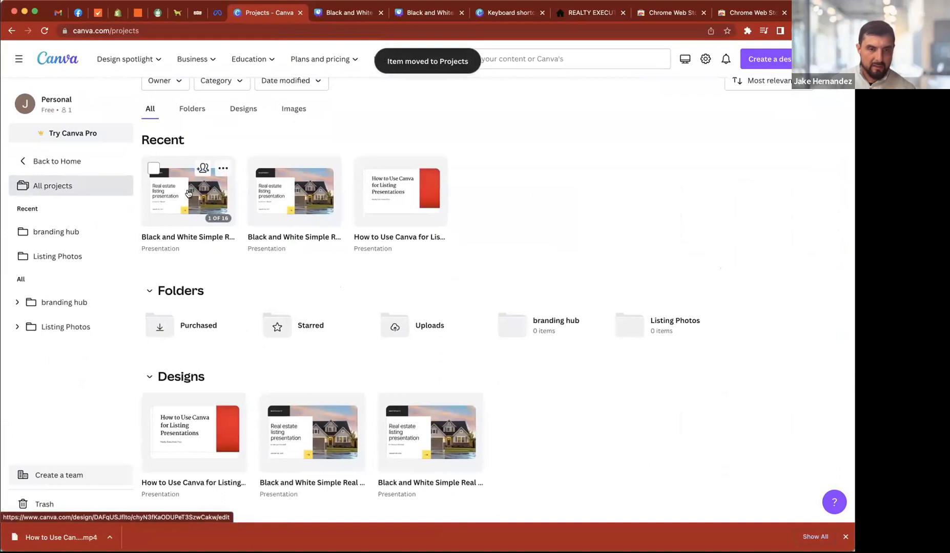
# - Move the recent Black and White Simple Real Estate Listing Presentation into the branding hub folder and make a copy of it there
pyautogui.moveTo(197, 194); pyautogui.dragTo(418, 265)
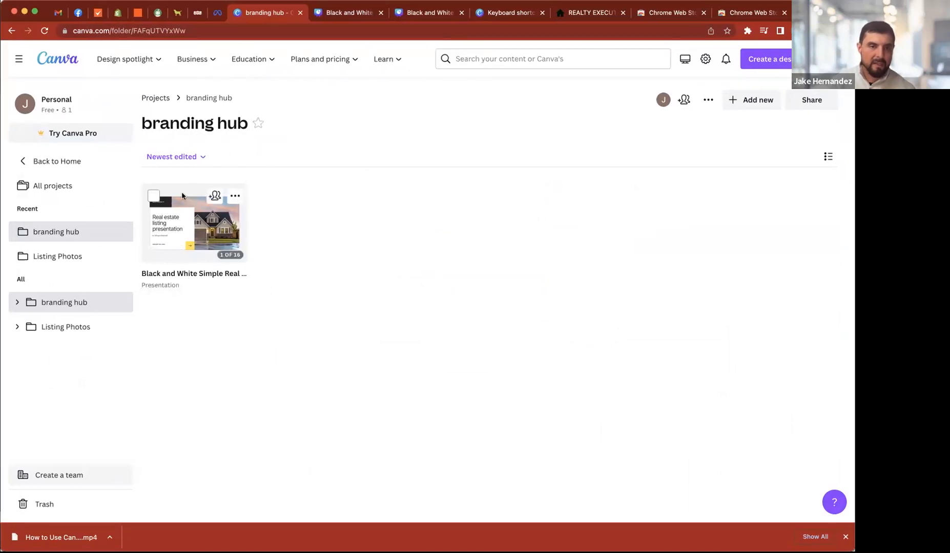
pyautogui.click(235, 196)
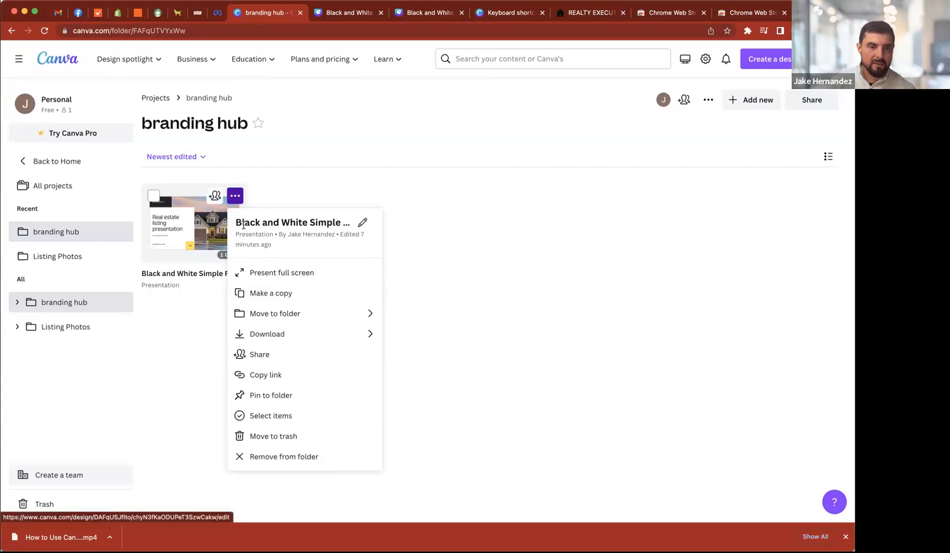
pyautogui.click(260, 292)
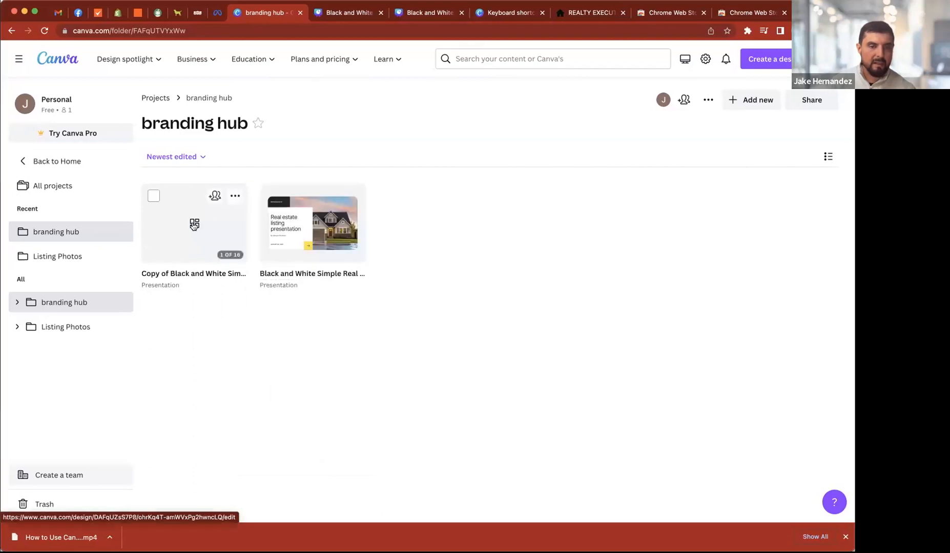
pyautogui.click(163, 275)
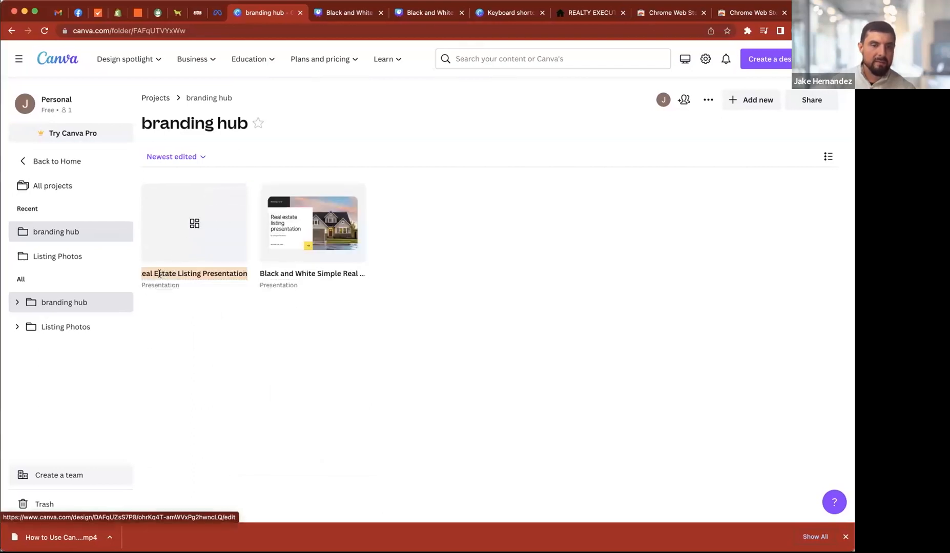
pyautogui.click(163, 275)
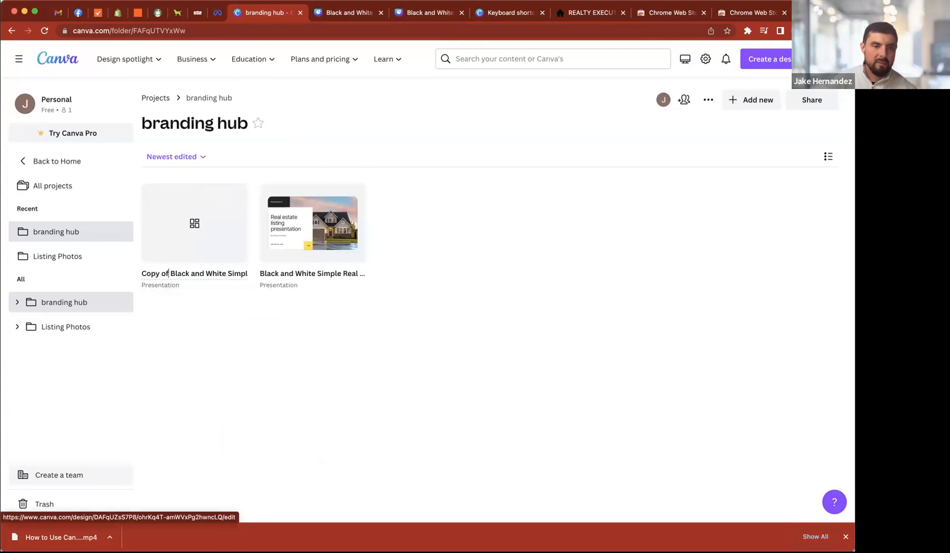
pyautogui.click(244, 327)
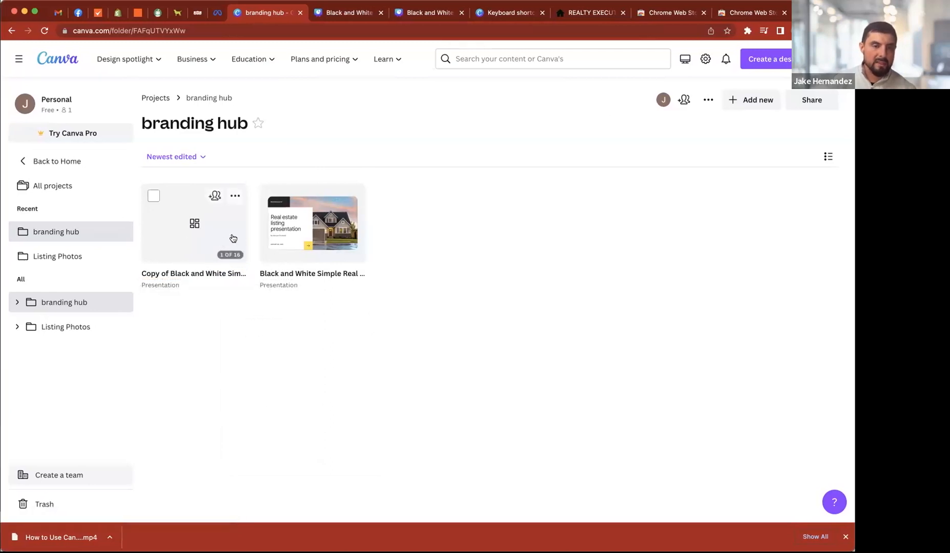
# - Open the copied real estate listing presentation and look through pages 2 to 4
pyautogui.click(194, 233)
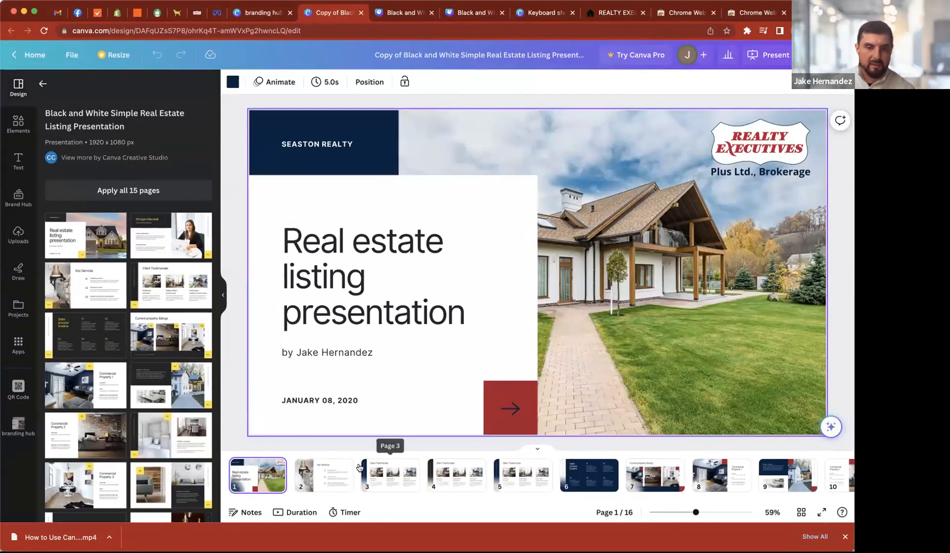
pyautogui.click(318, 474)
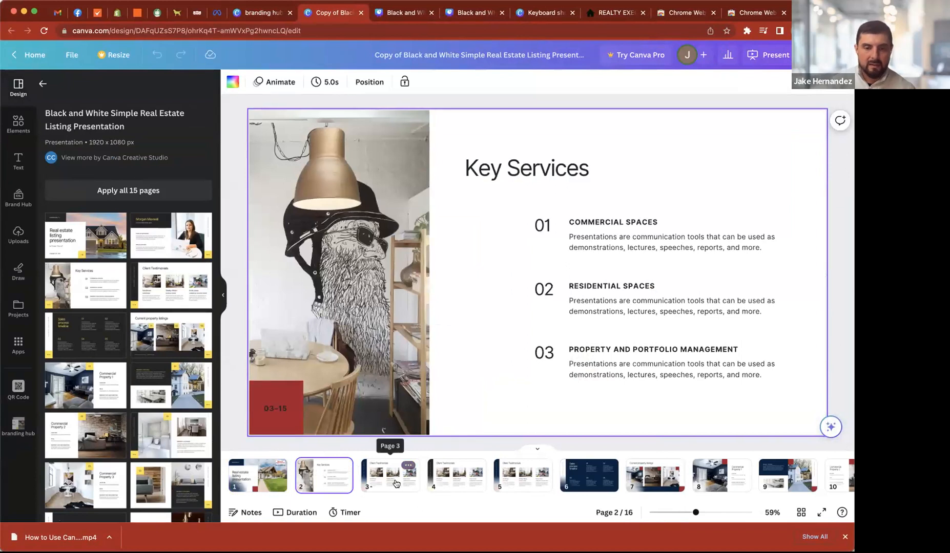
pyautogui.click(399, 476)
pyautogui.click(447, 482)
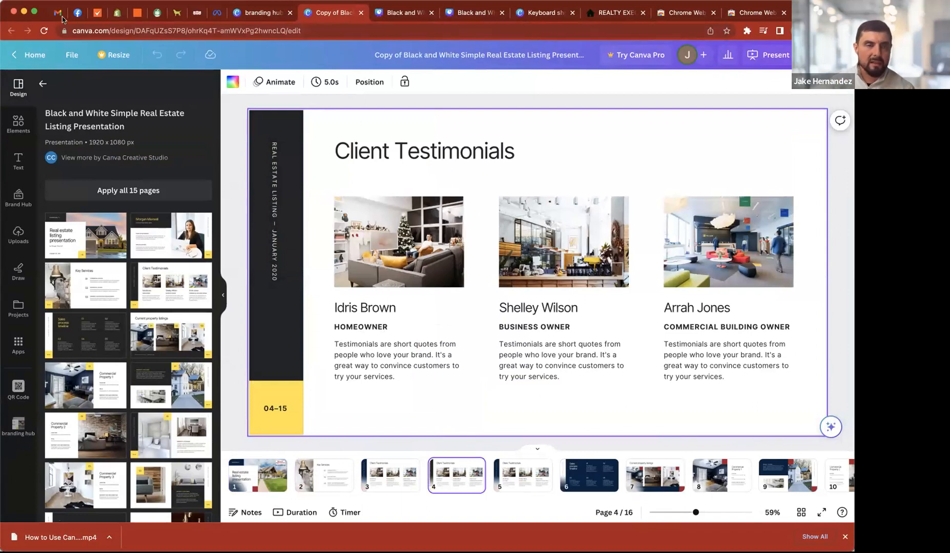
# - Return from the template's page layouts to the general template list and collapse the side panel to enlarge the page 4 view
pyautogui.click(235, 136)
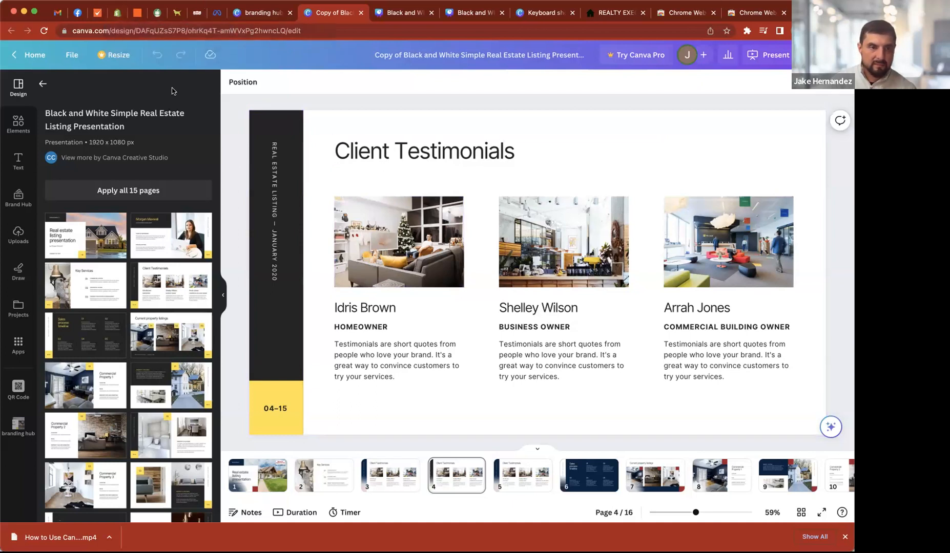
pyautogui.click(45, 84)
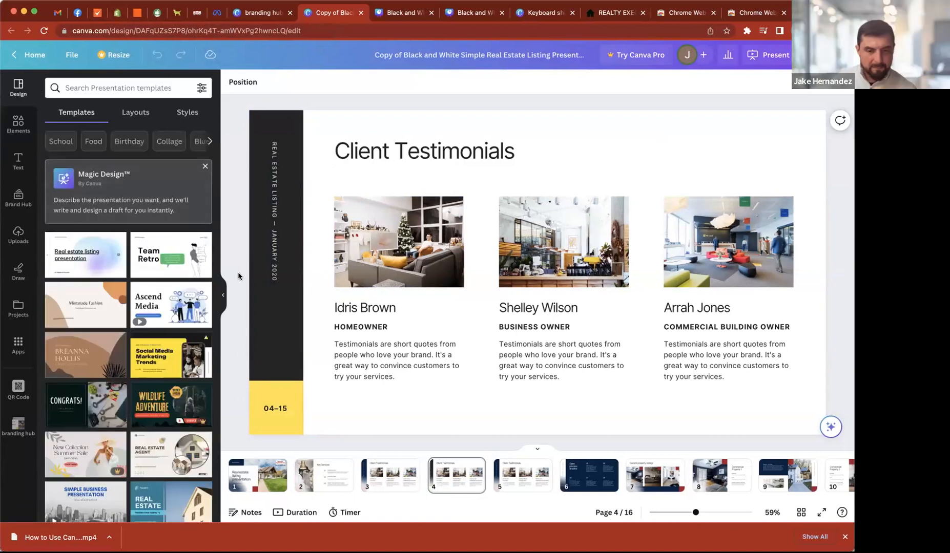
pyautogui.click(223, 295)
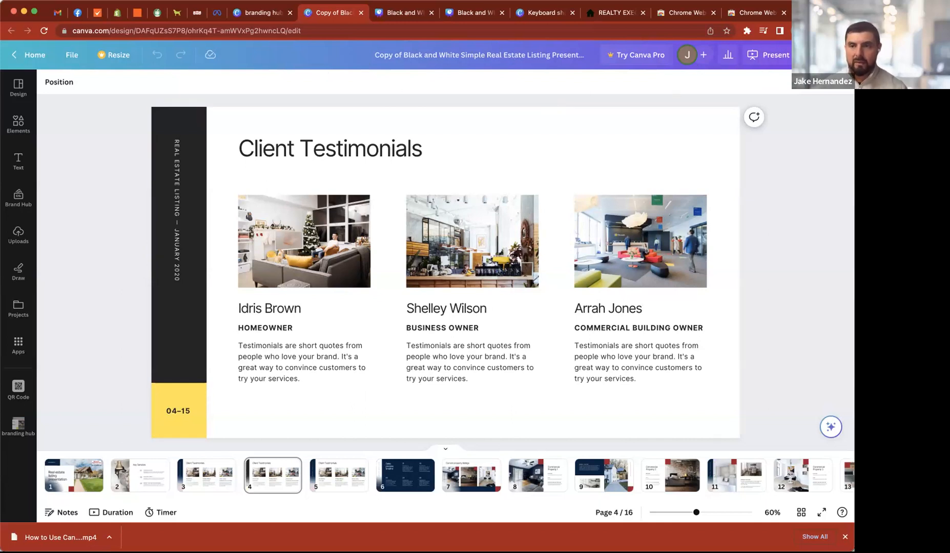
# - Open the sharing options for the copied listing presentation
pyautogui.click(823, 54)
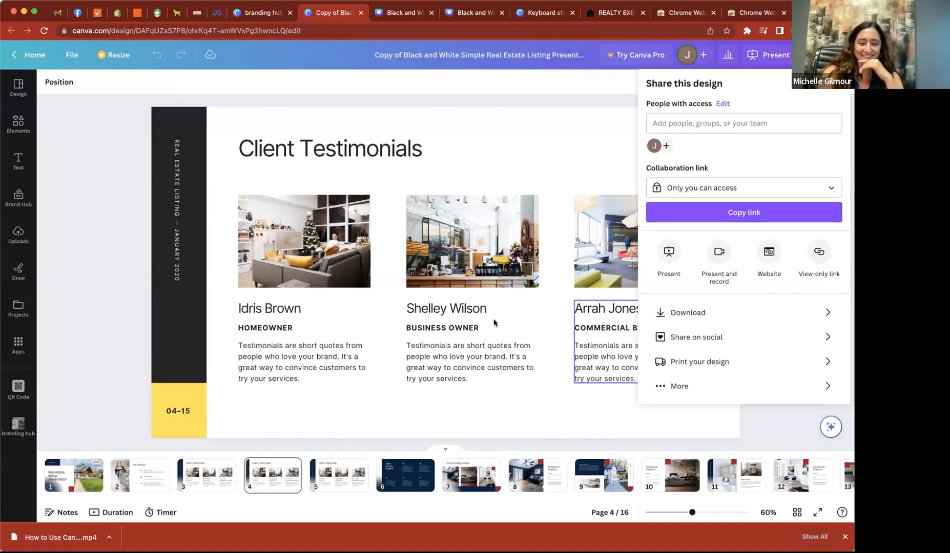
pyautogui.click(487, 214)
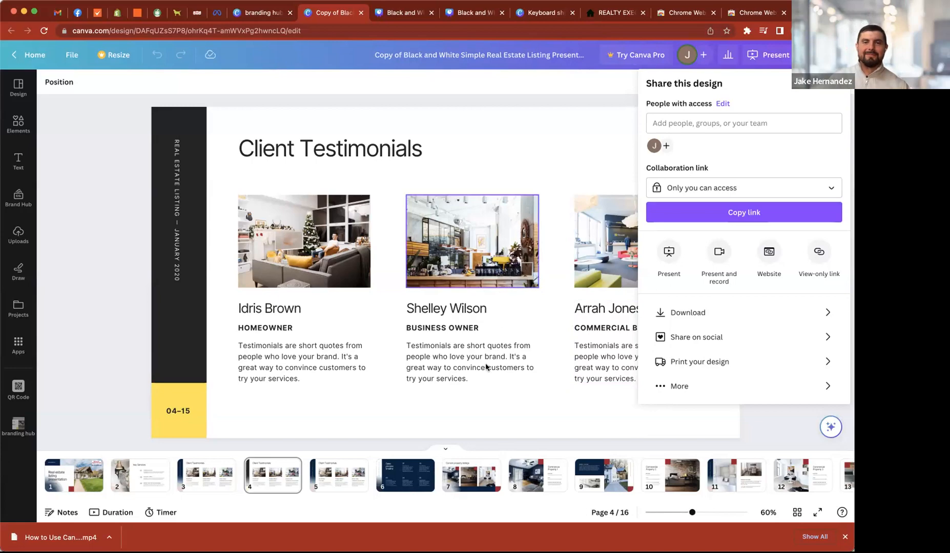